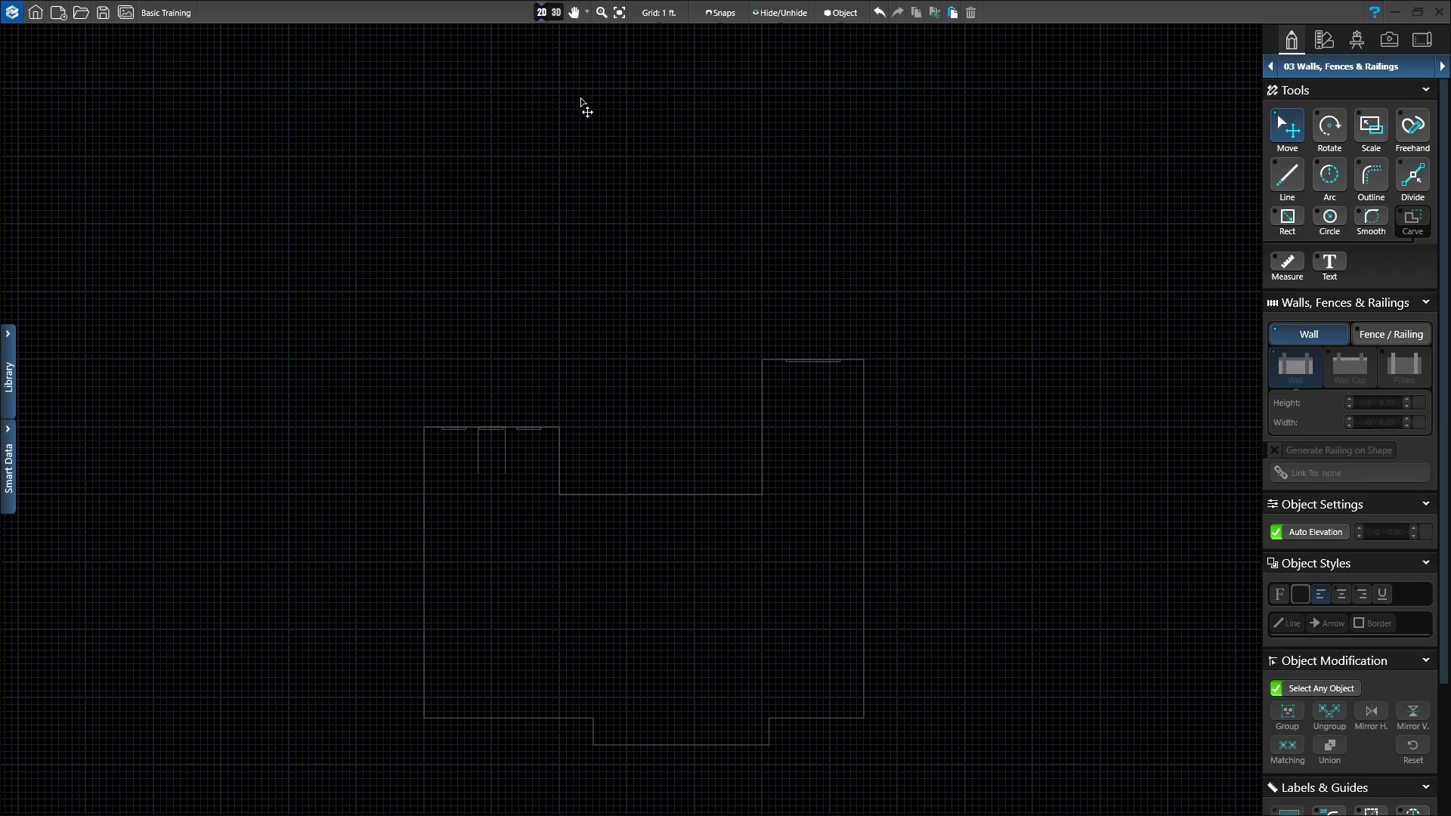
- Check the grid and snapping options, then measure the house's left side
left_click(650, 16)
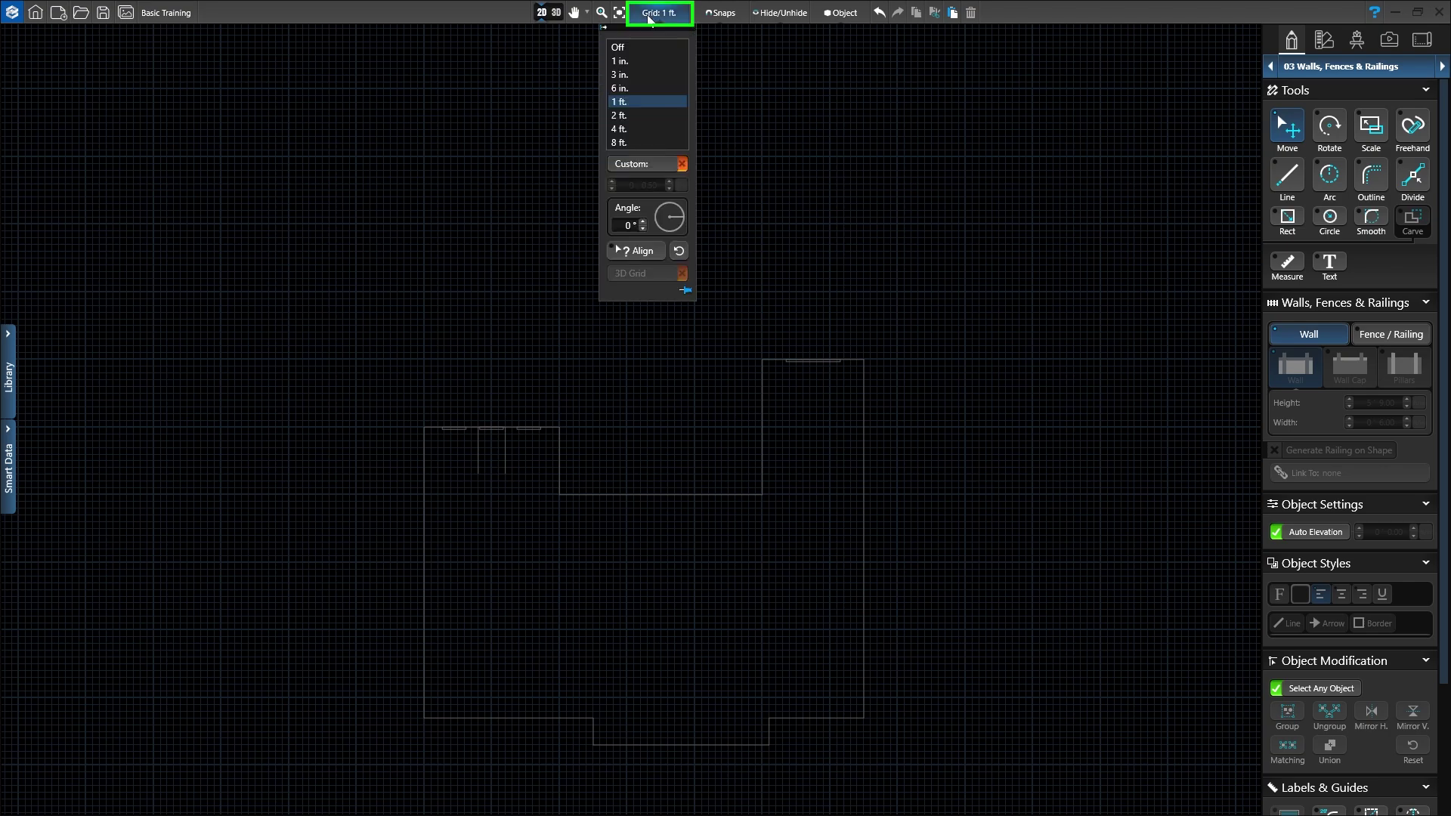
left_click(649, 16)
left_click(704, 17)
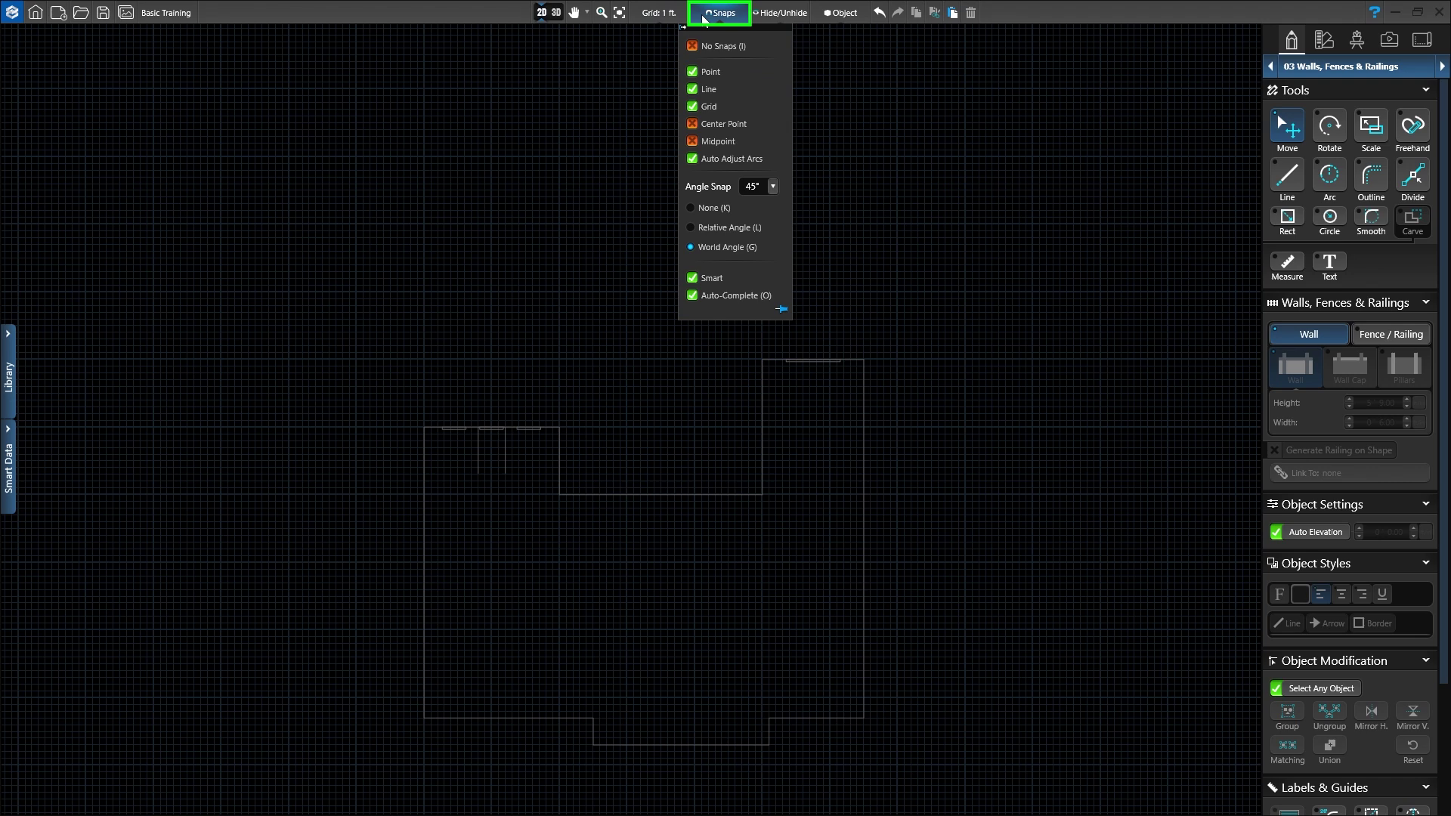
left_click(705, 16)
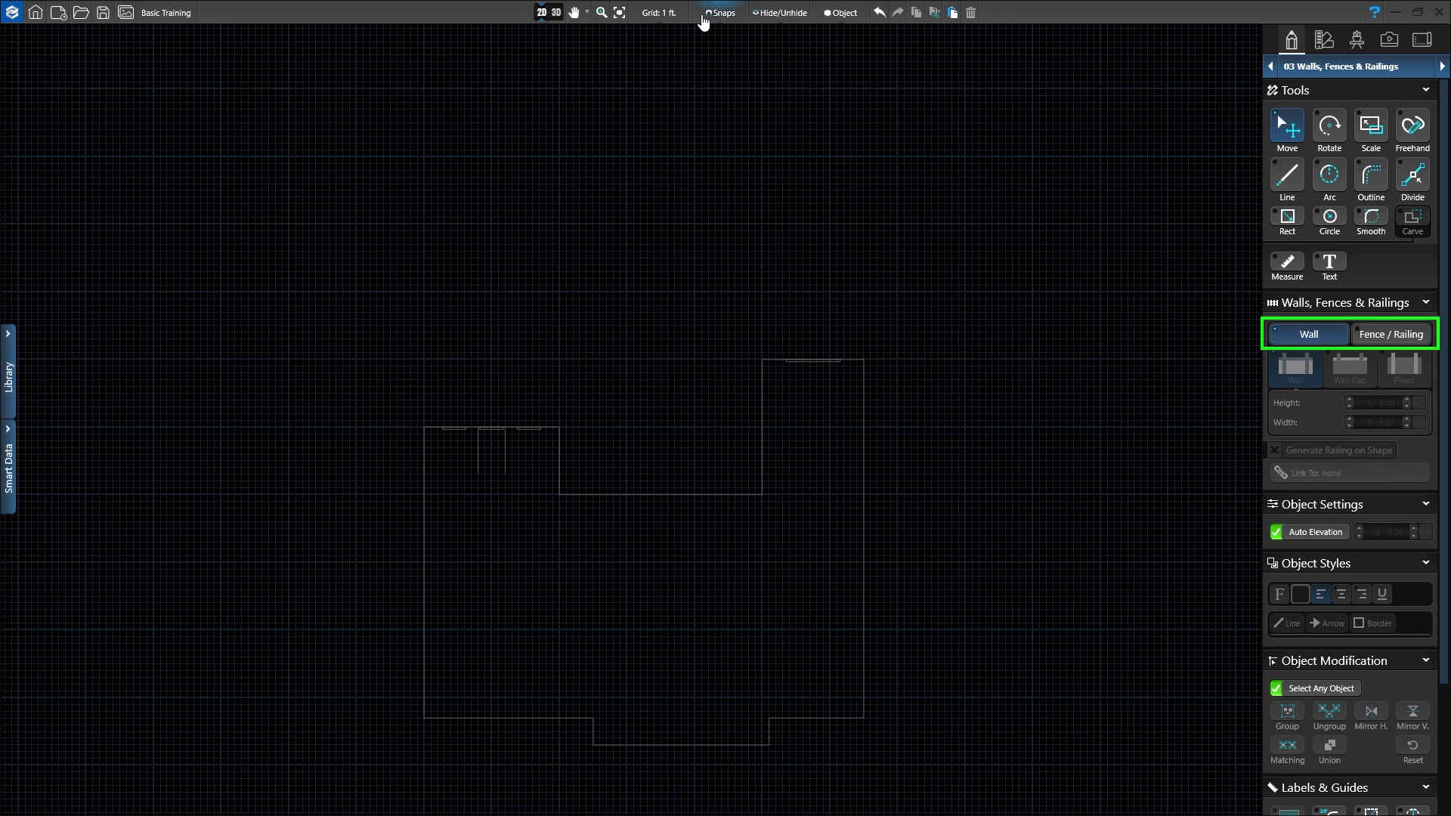
left_click(1286, 268)
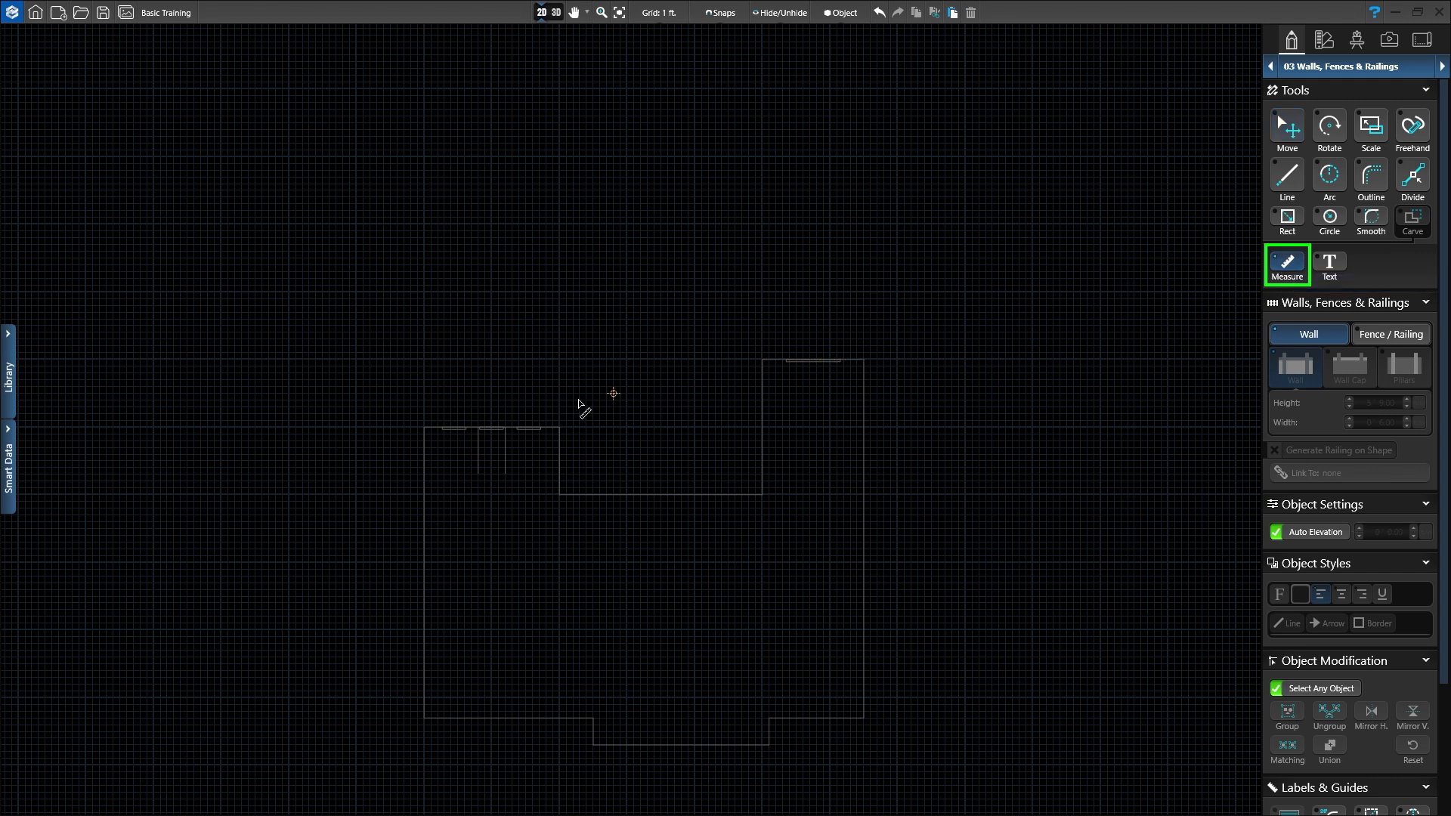
left_click(424, 429)
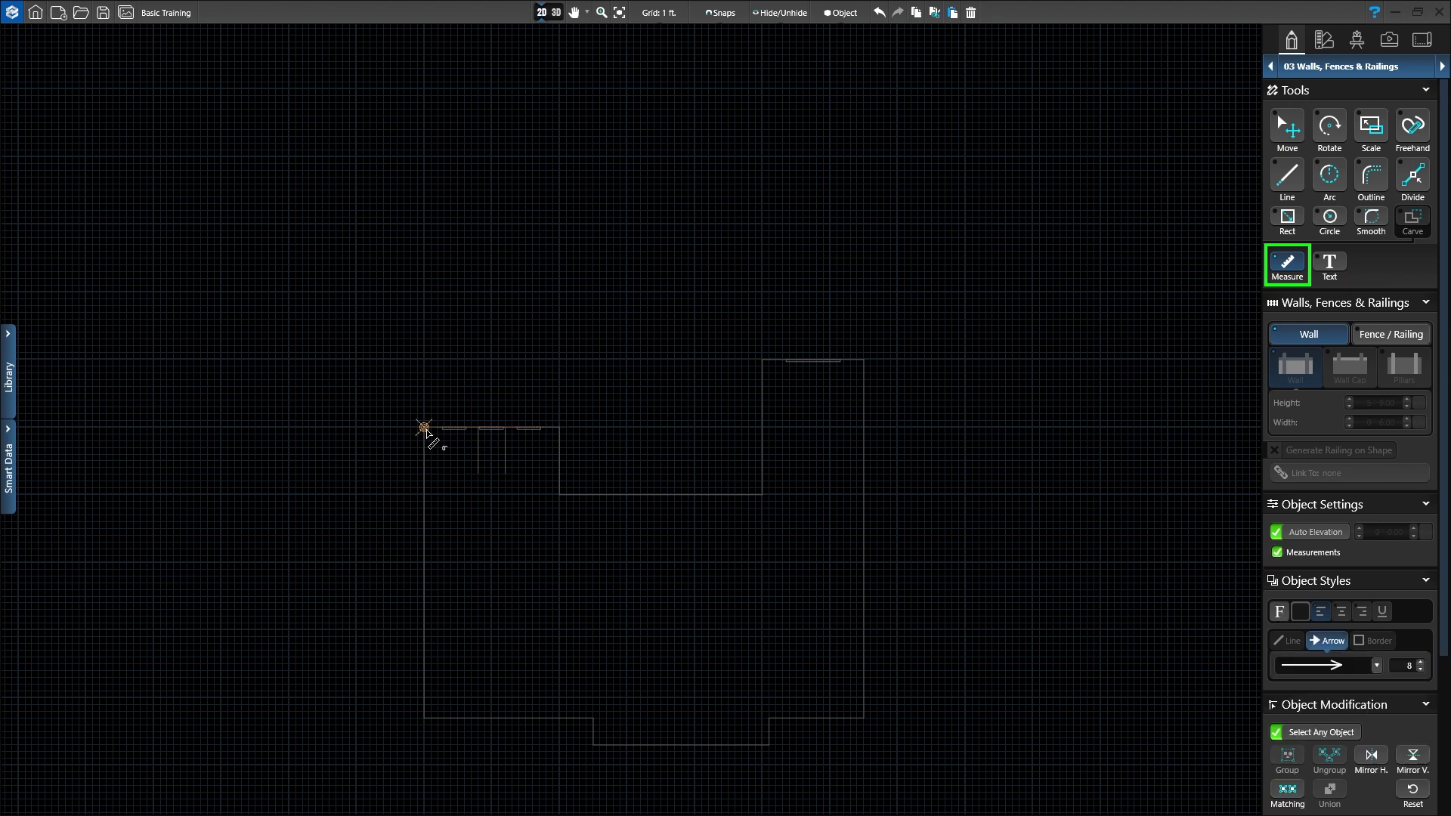
left_click_drag(425, 428, 428, 579)
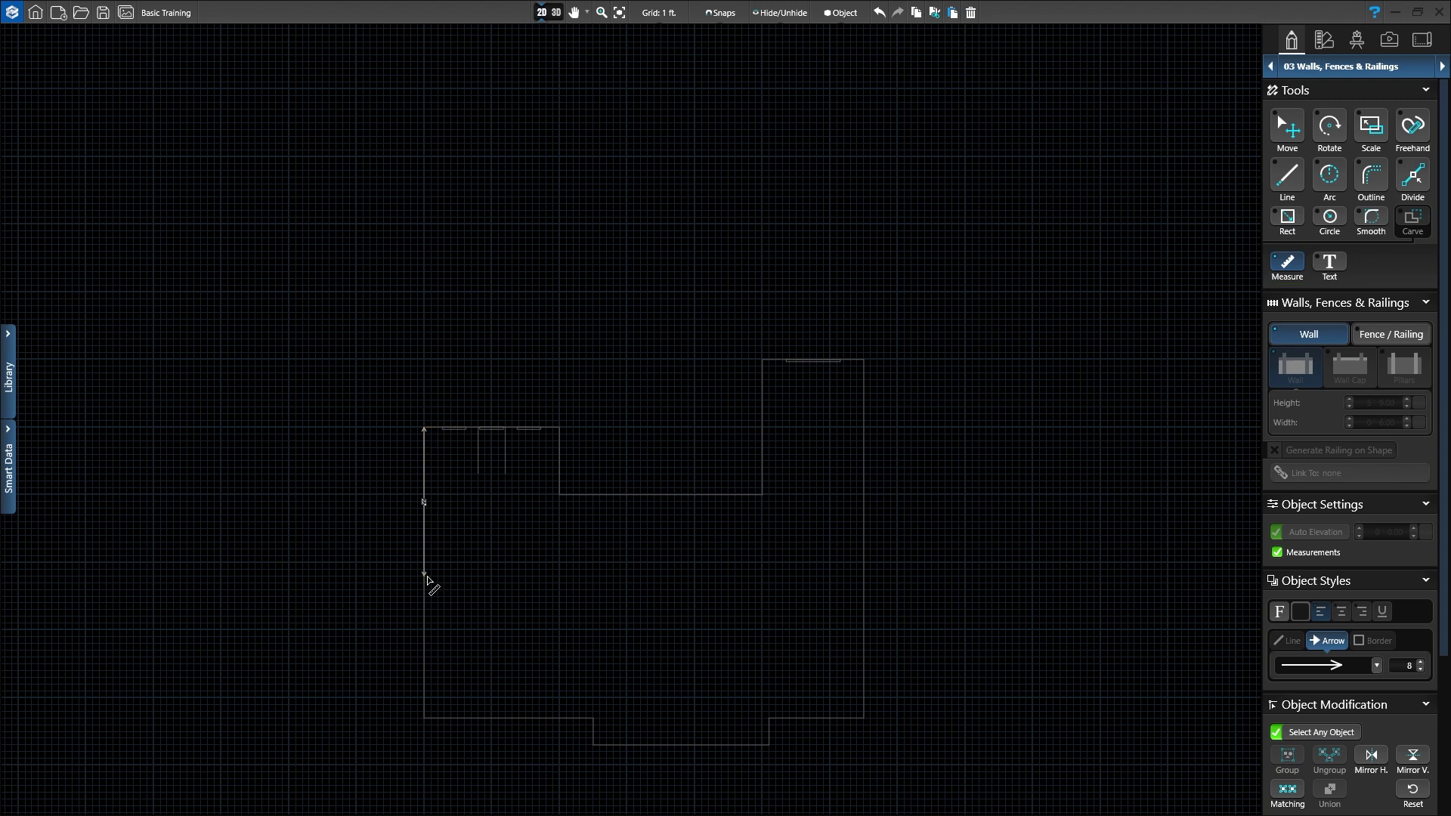
- Draw a wall from the house's left side, 7 ft outward then 70 ft up
key("l")
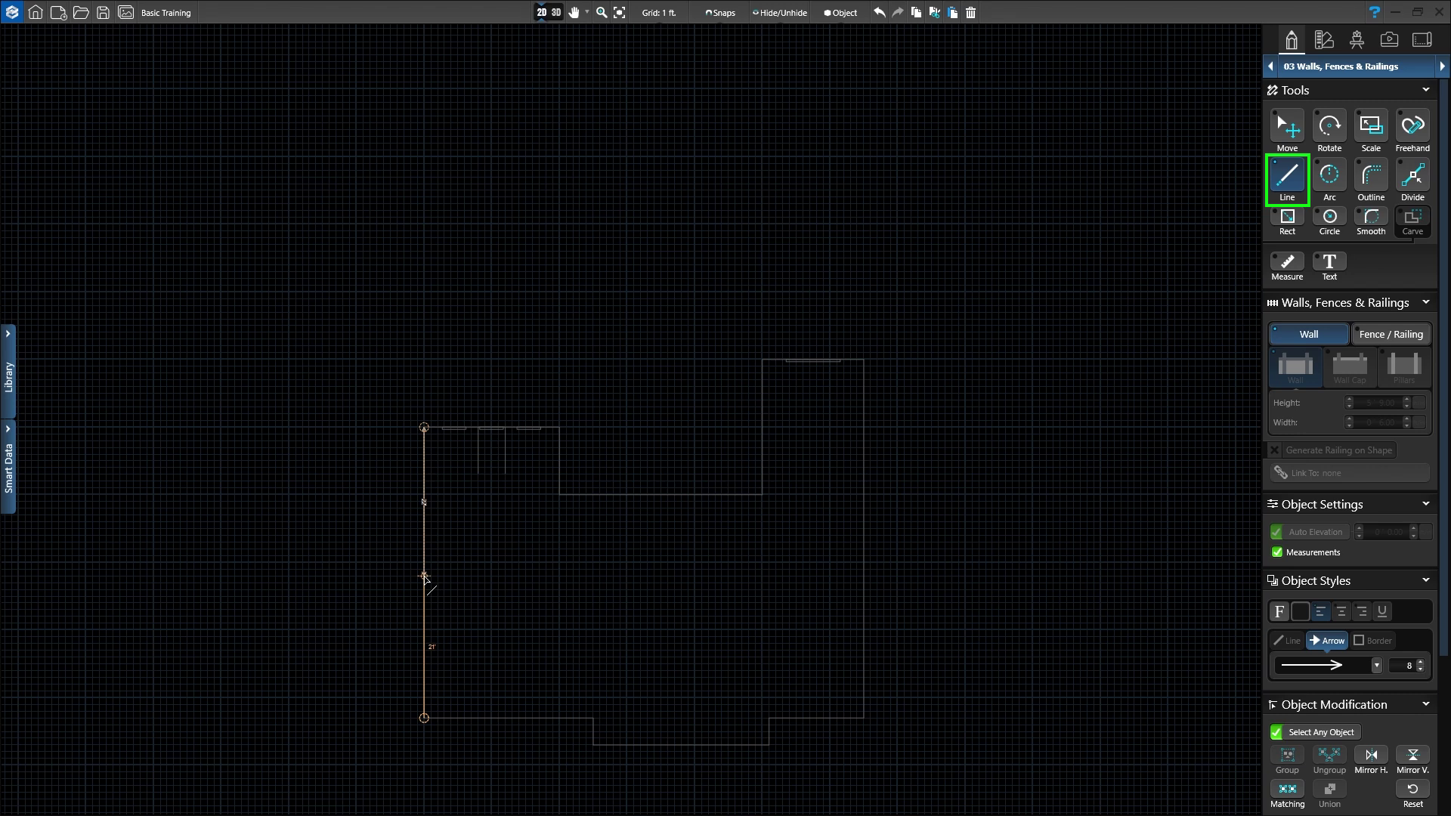
left_click(426, 578)
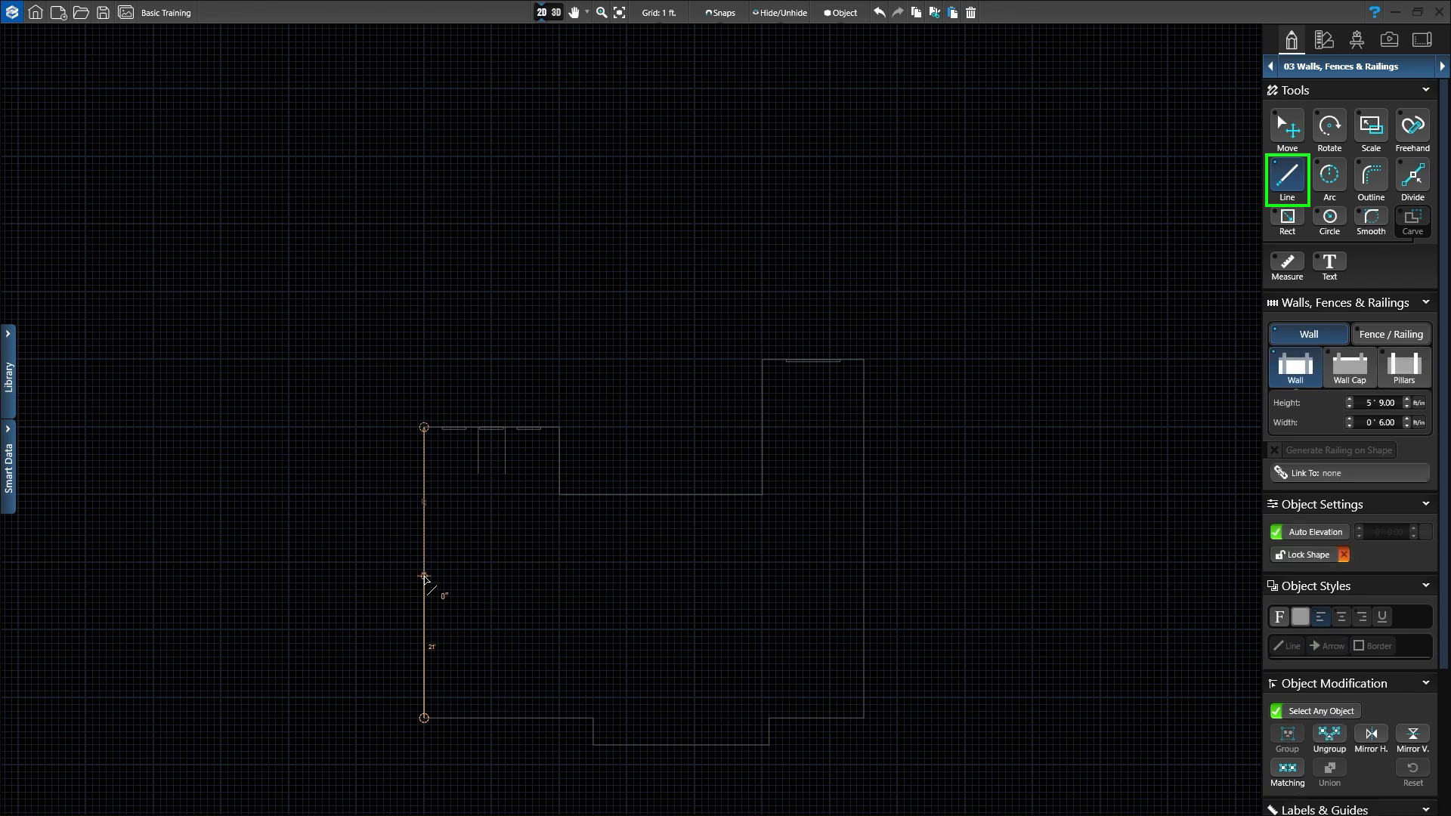
left_click(376, 578)
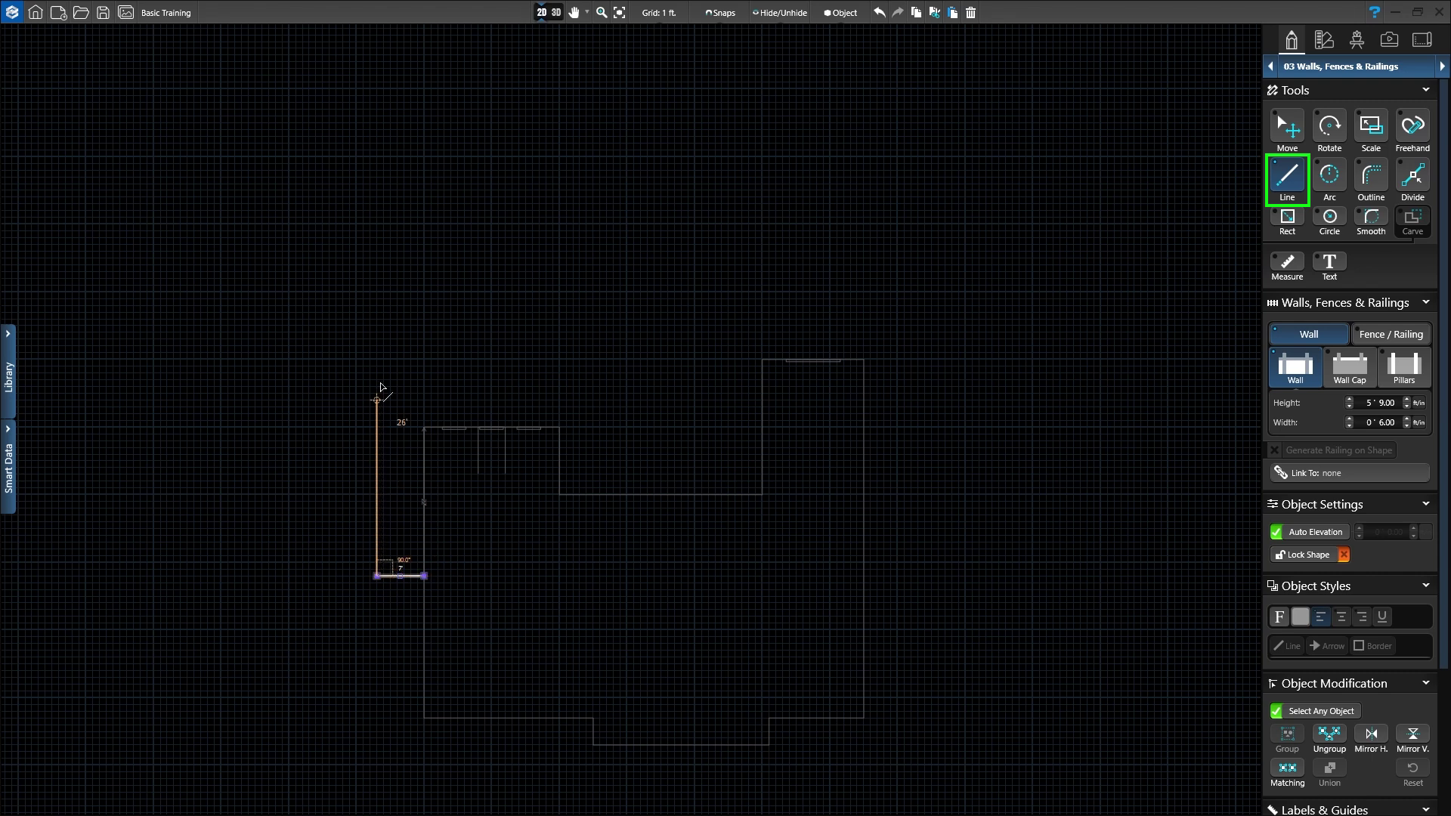
left_click(377, 108)
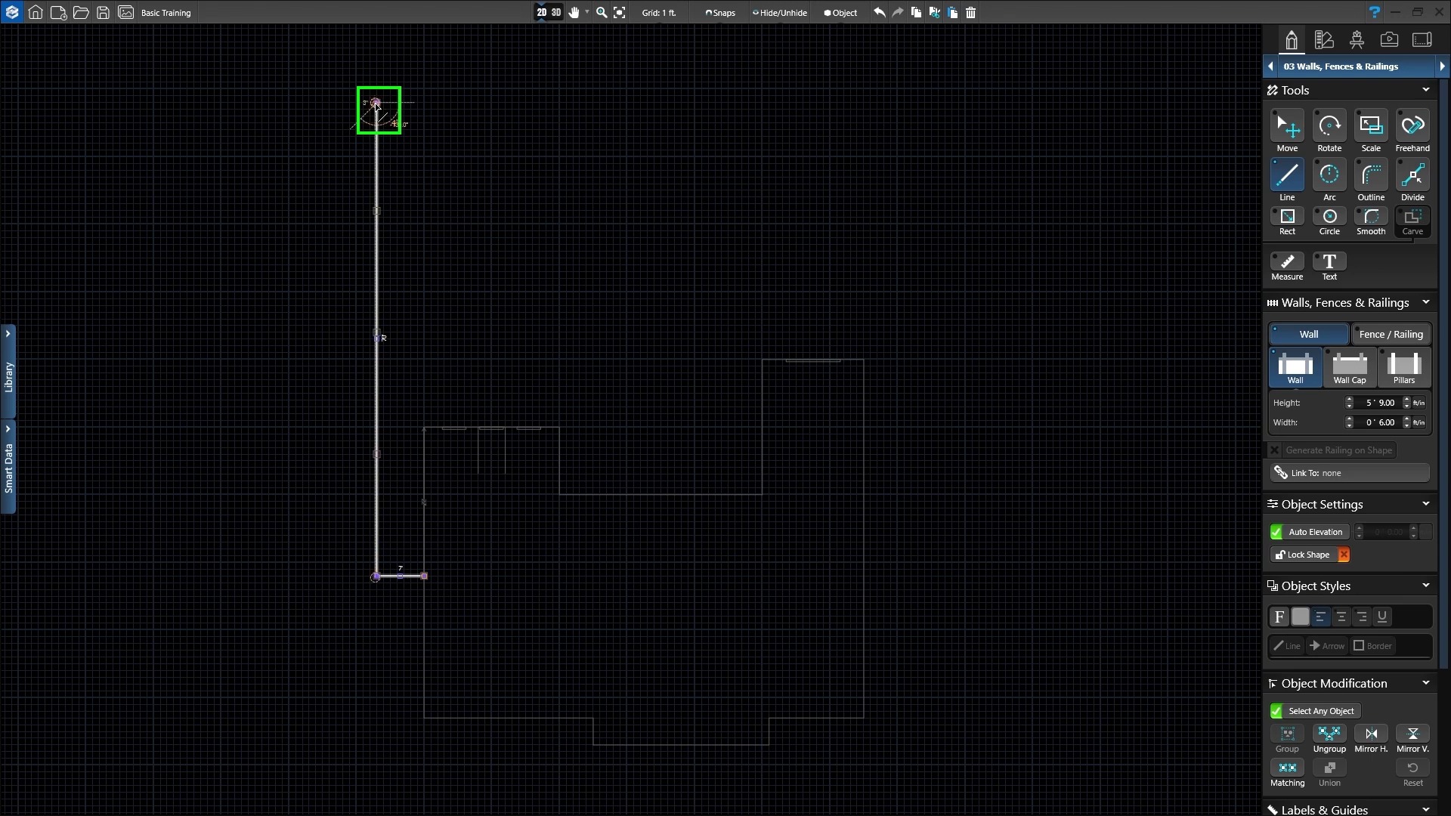
left_click(377, 106)
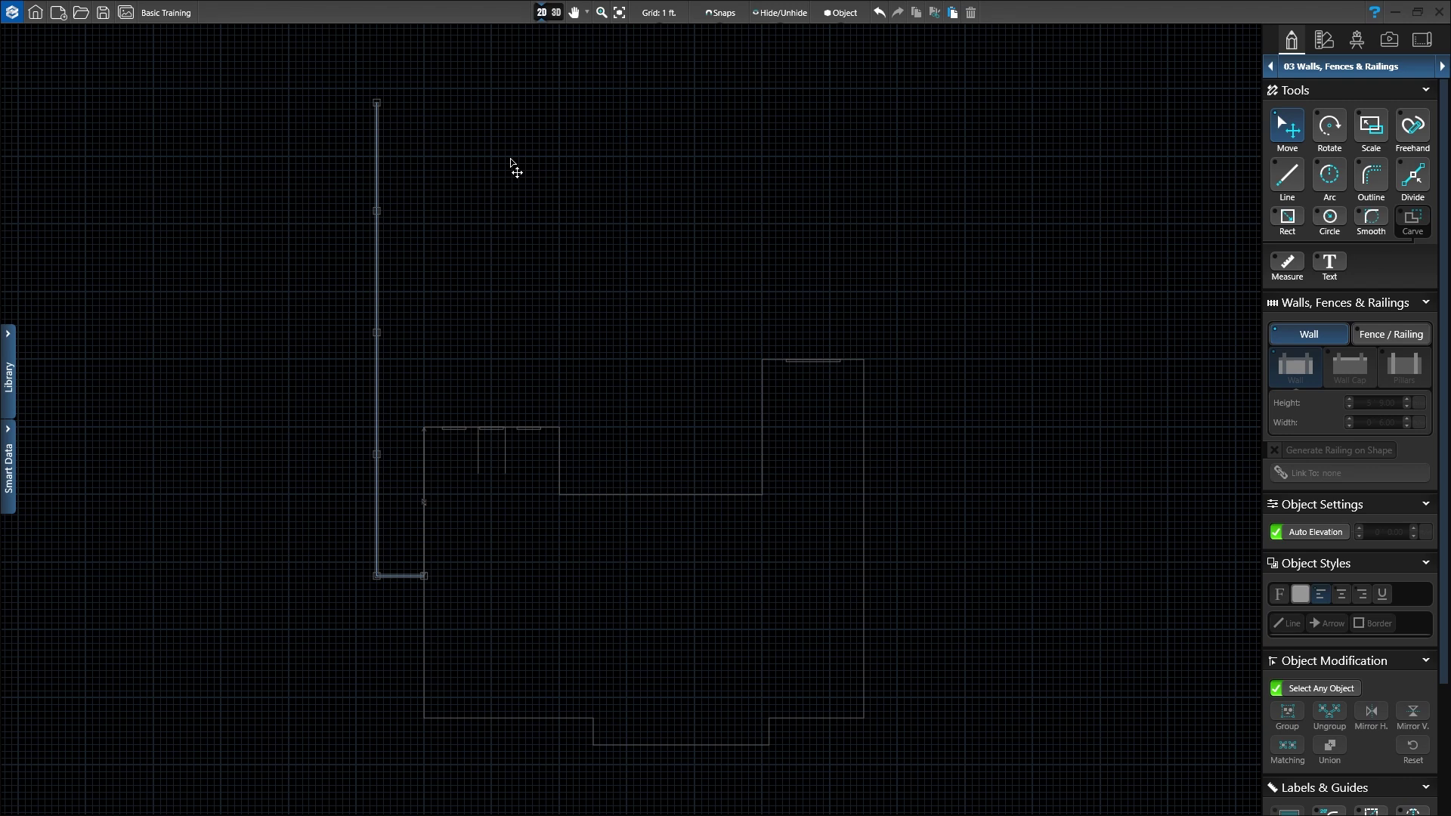
- In 3D view, resize the new wall to 5'6" tall and 8" thick
left_click(552, 17)
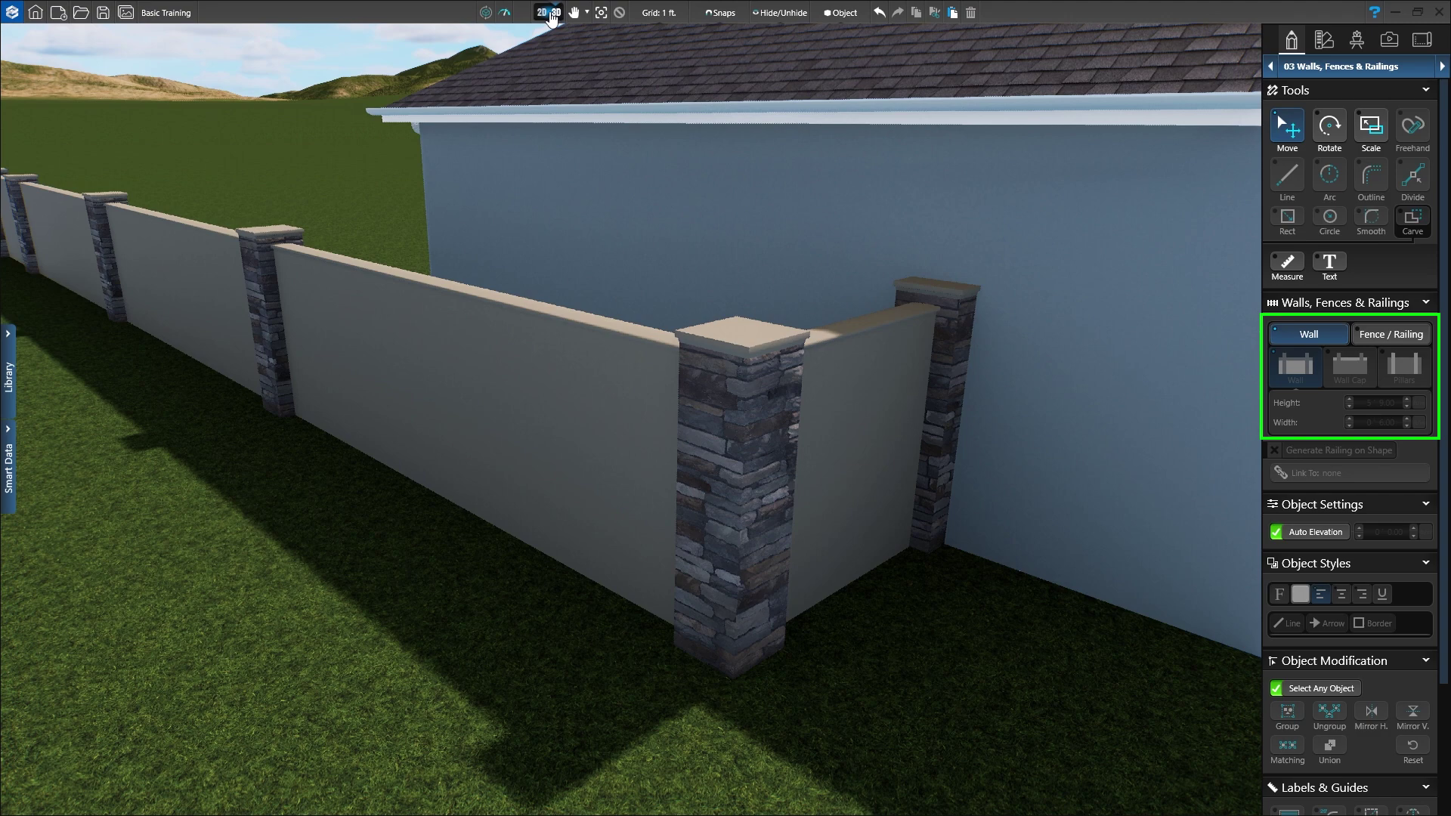
left_click(591, 426)
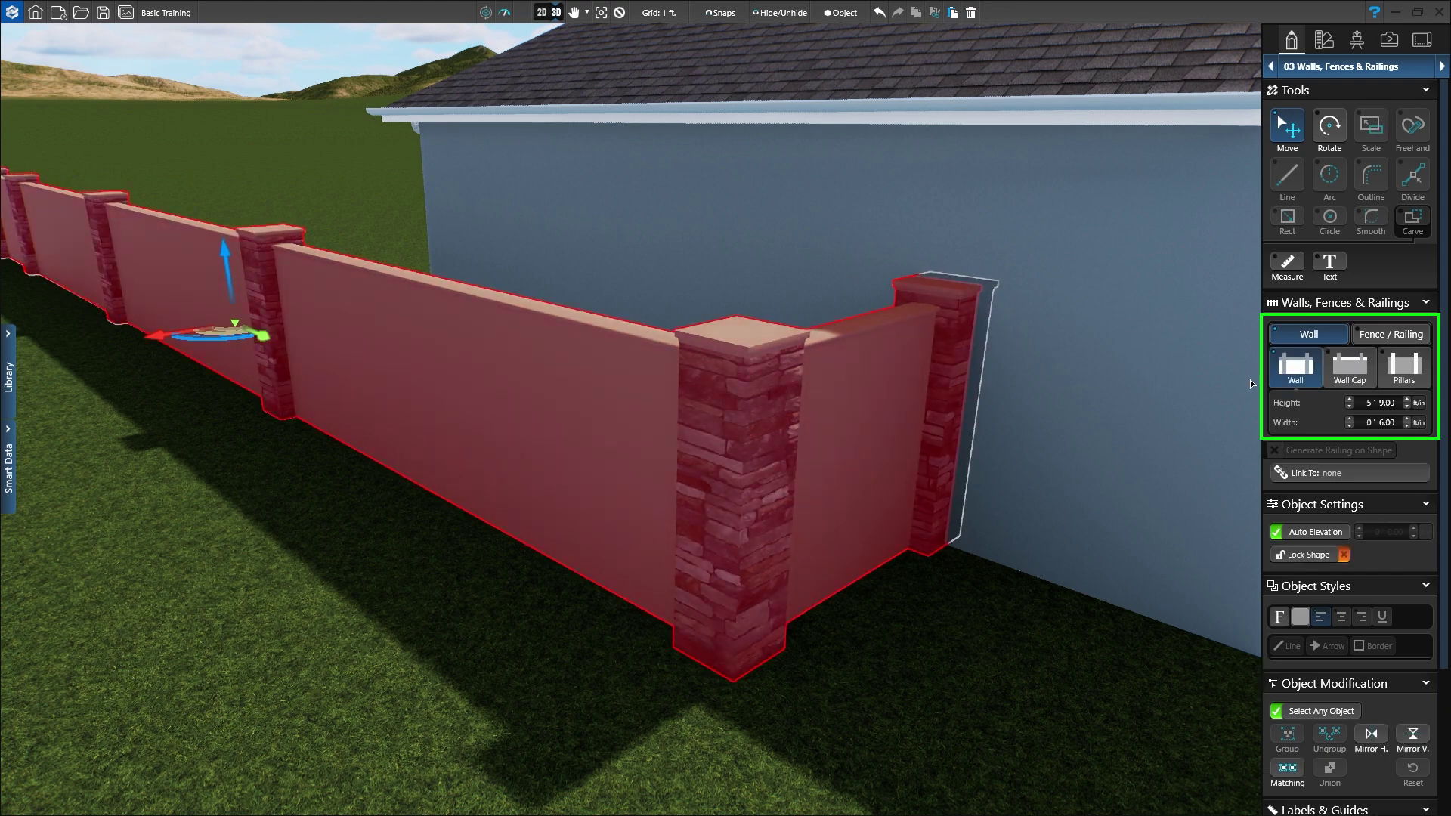
left_click(1407, 406)
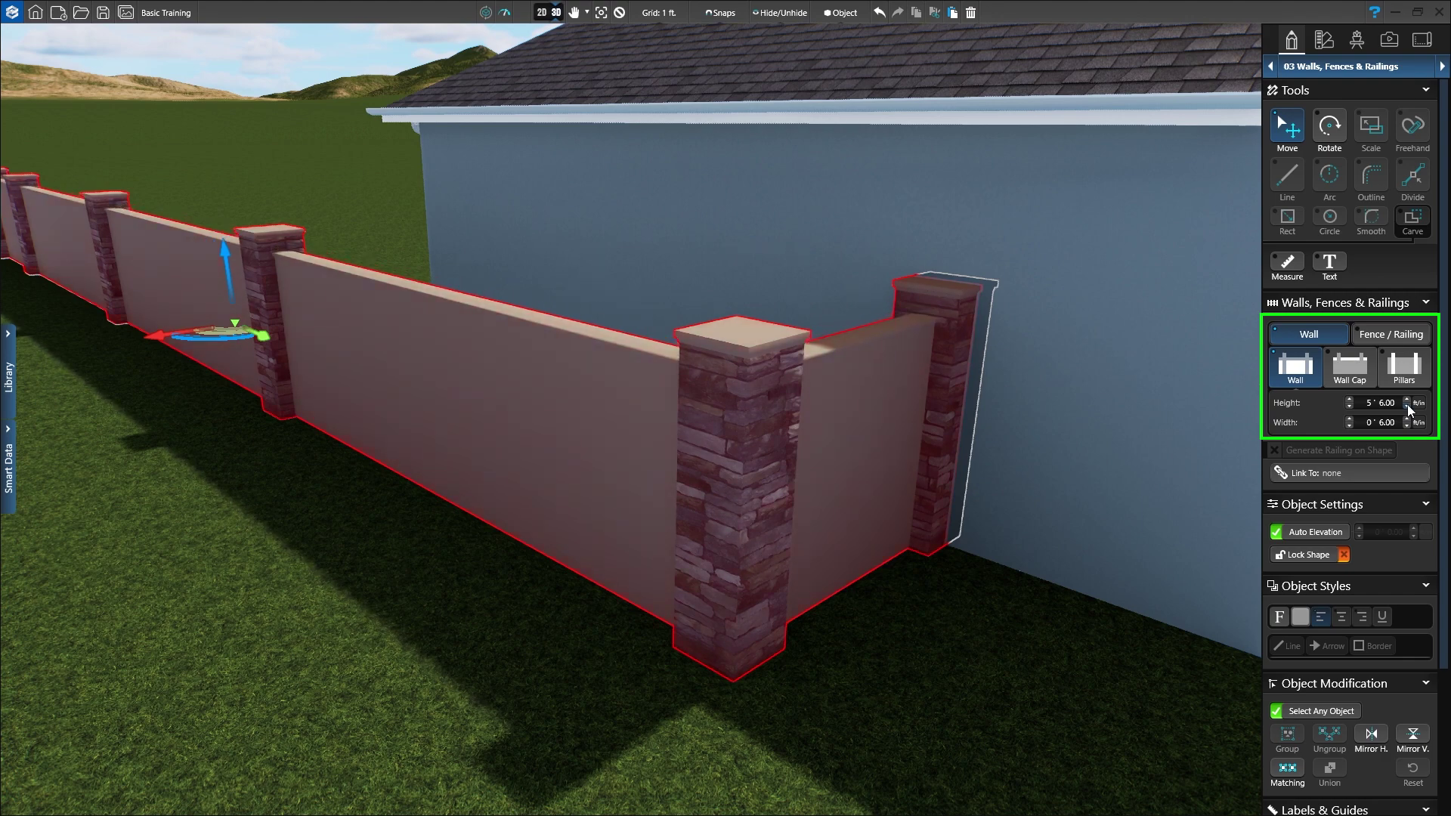
left_click(1408, 416)
left_click(1406, 416)
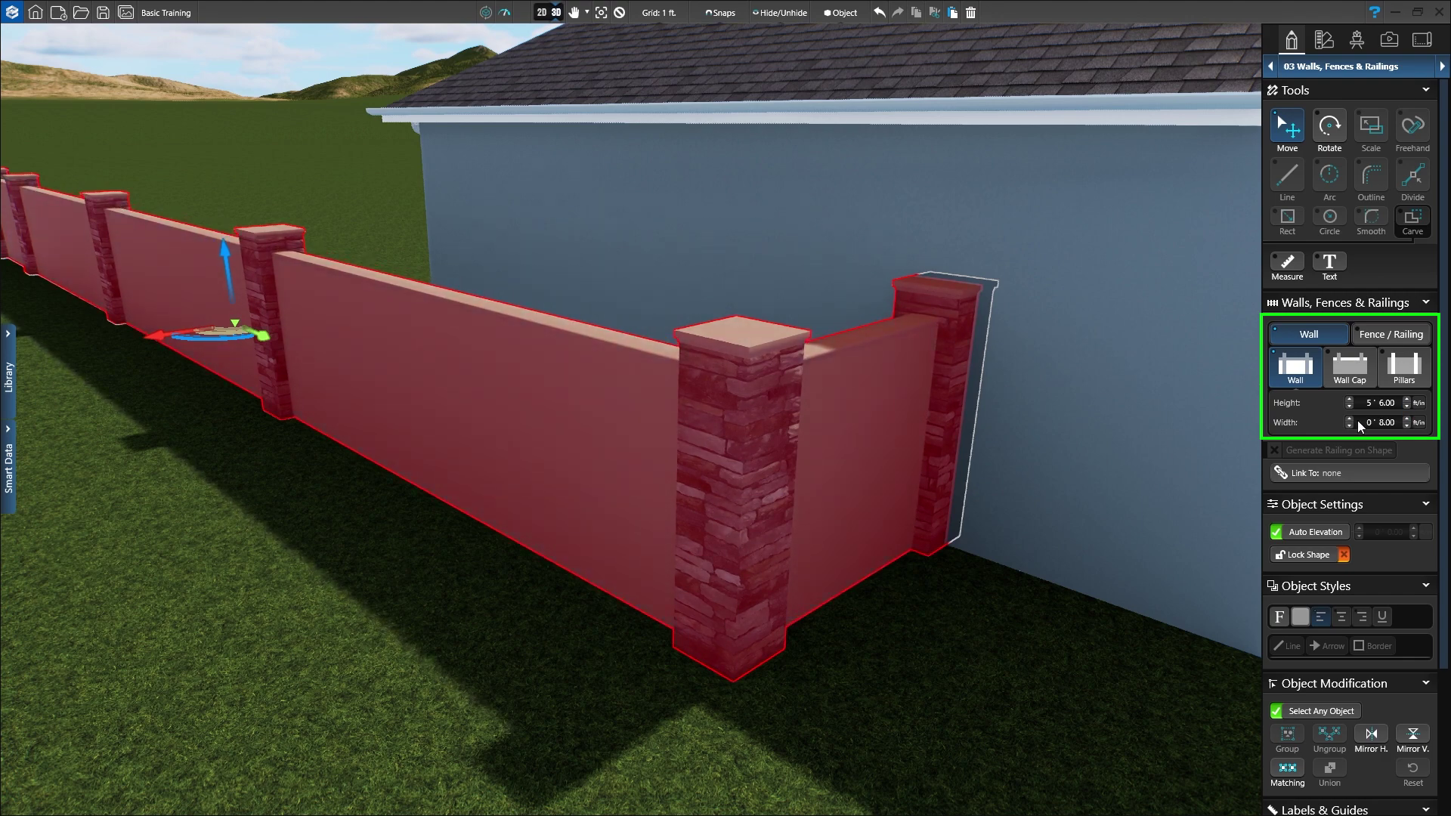
- Apply the Style 08 cap profile from the Library and widen the cap to 10 inches
left_click(1356, 377)
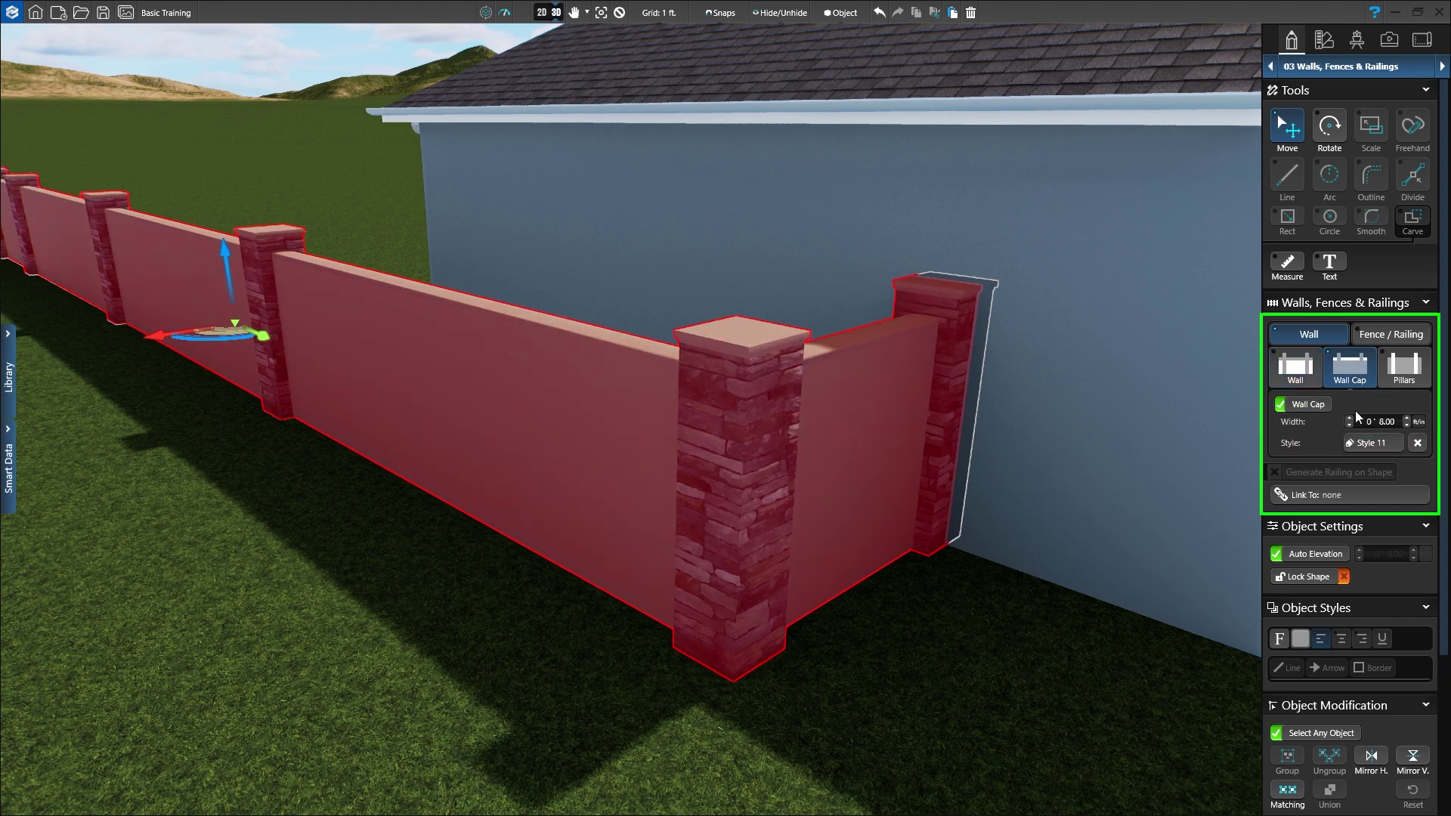
left_click(1355, 444)
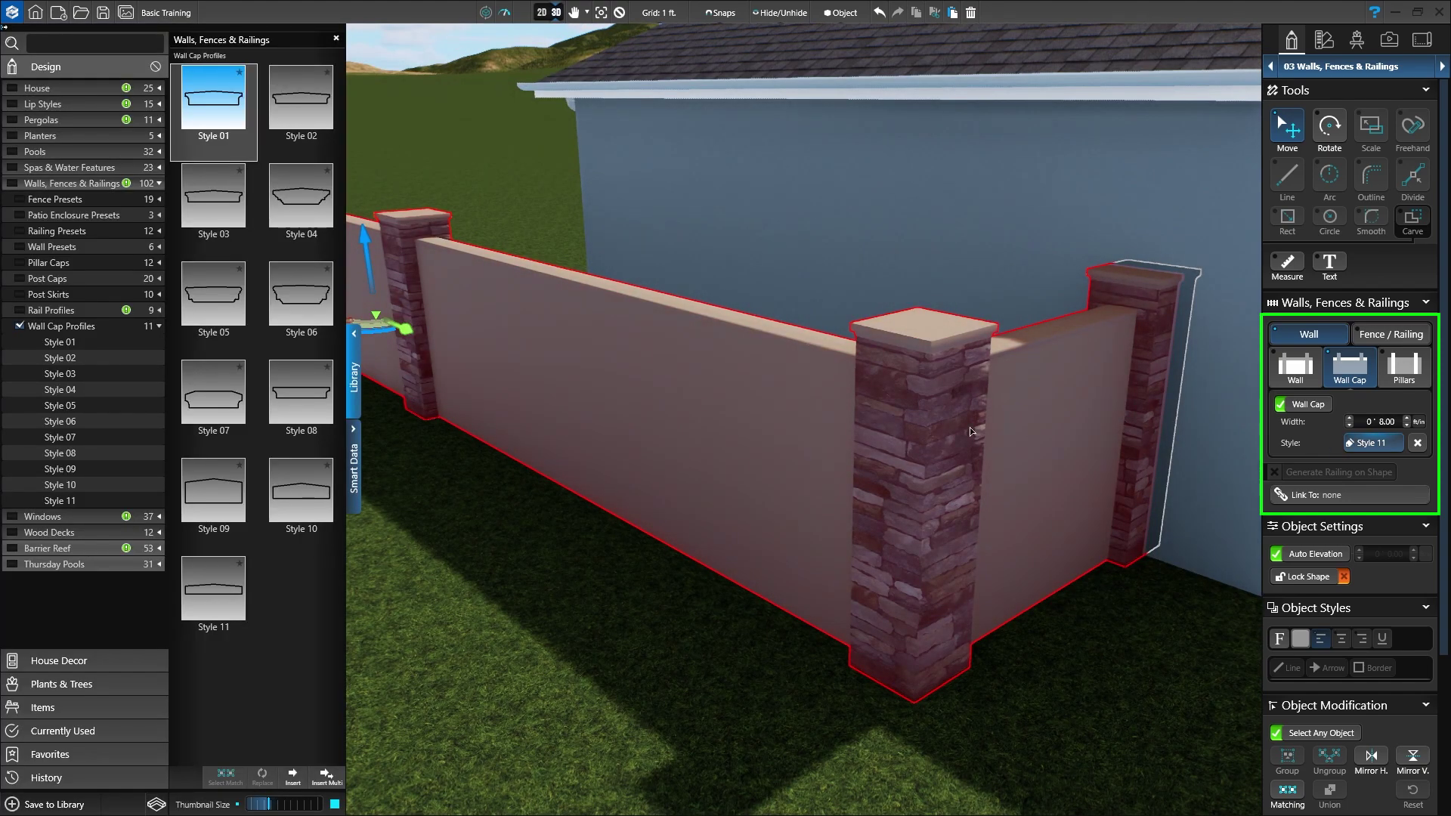
left_click(286, 409)
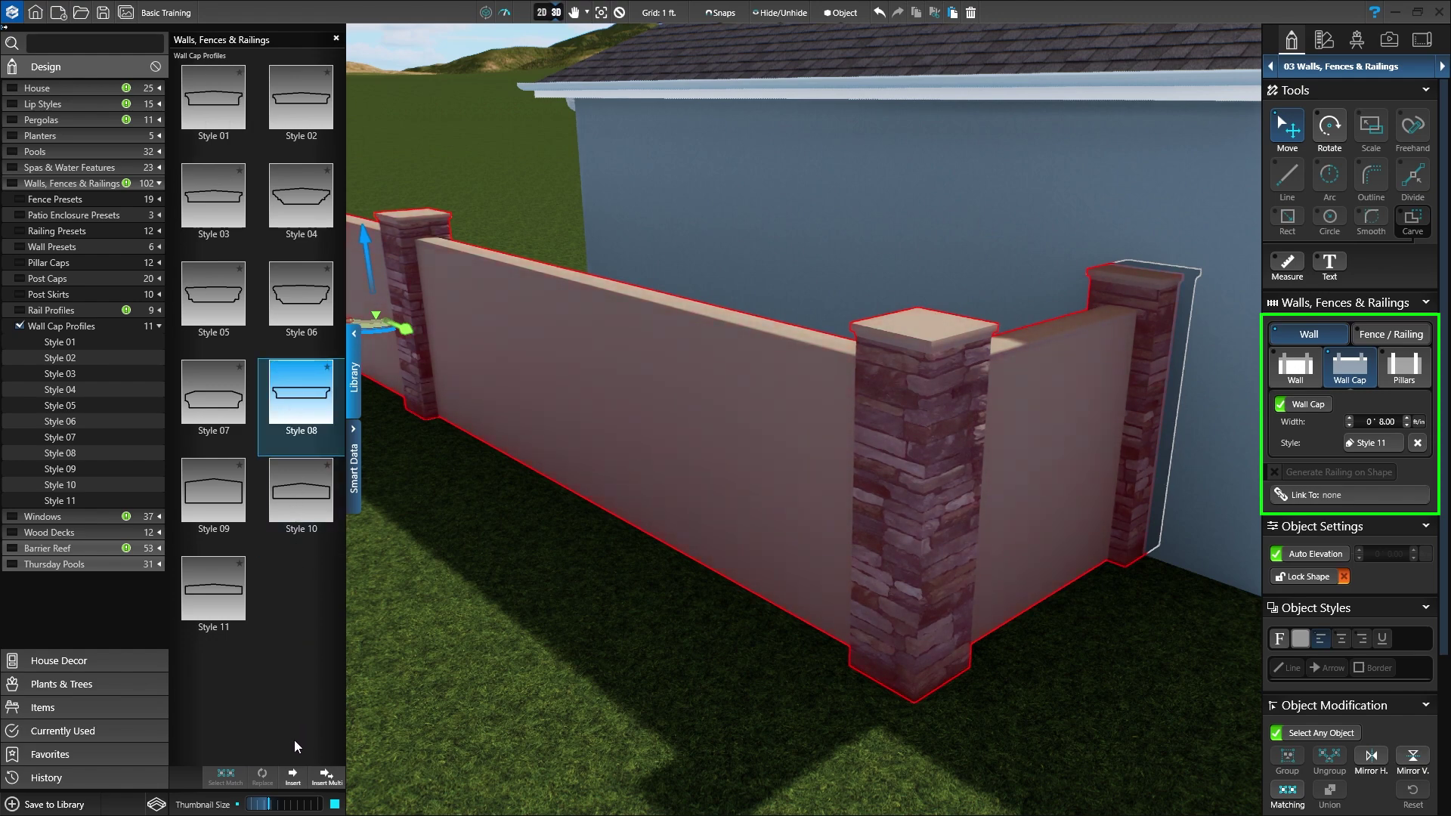
left_click(290, 778)
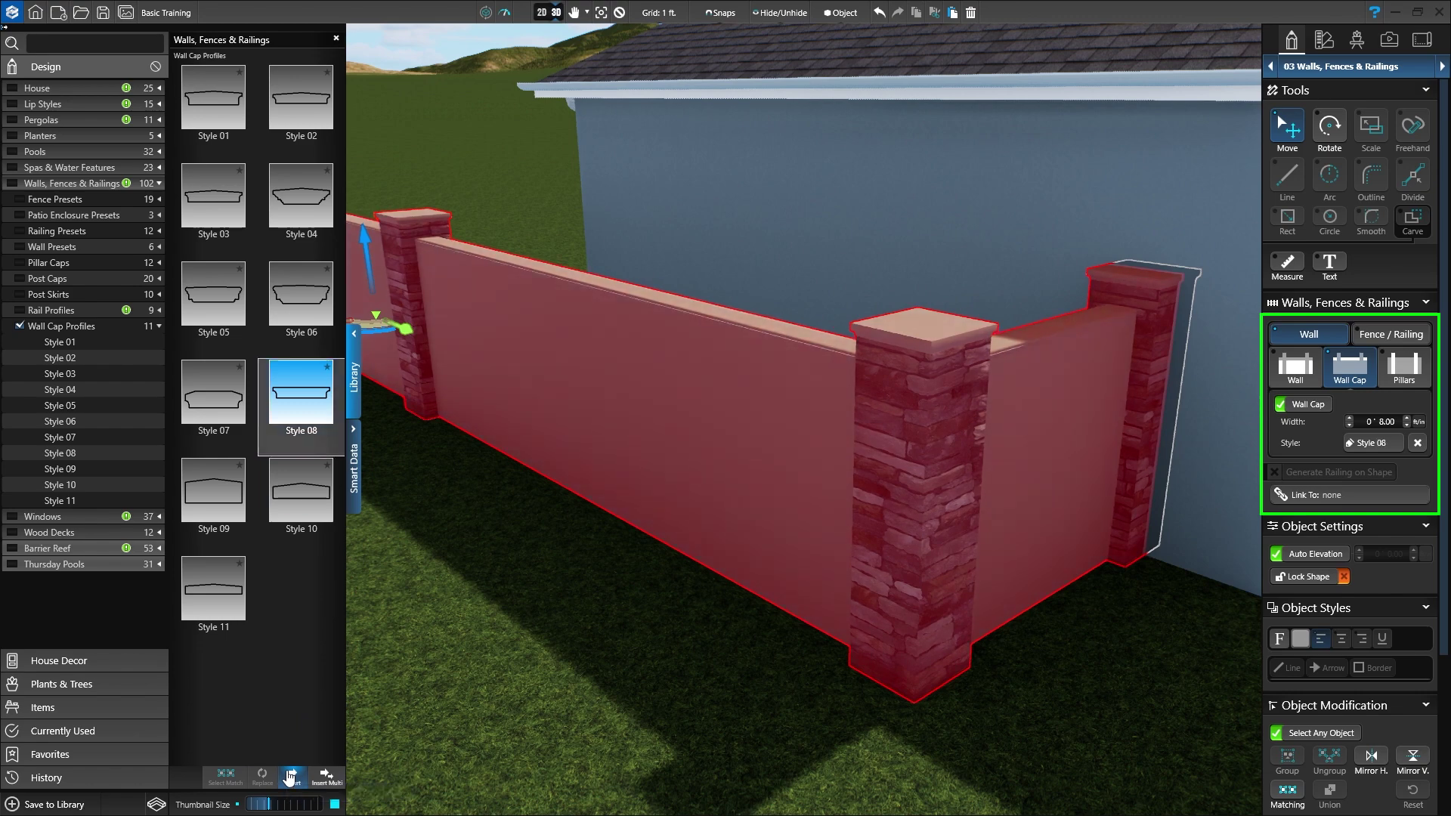
left_click(355, 386)
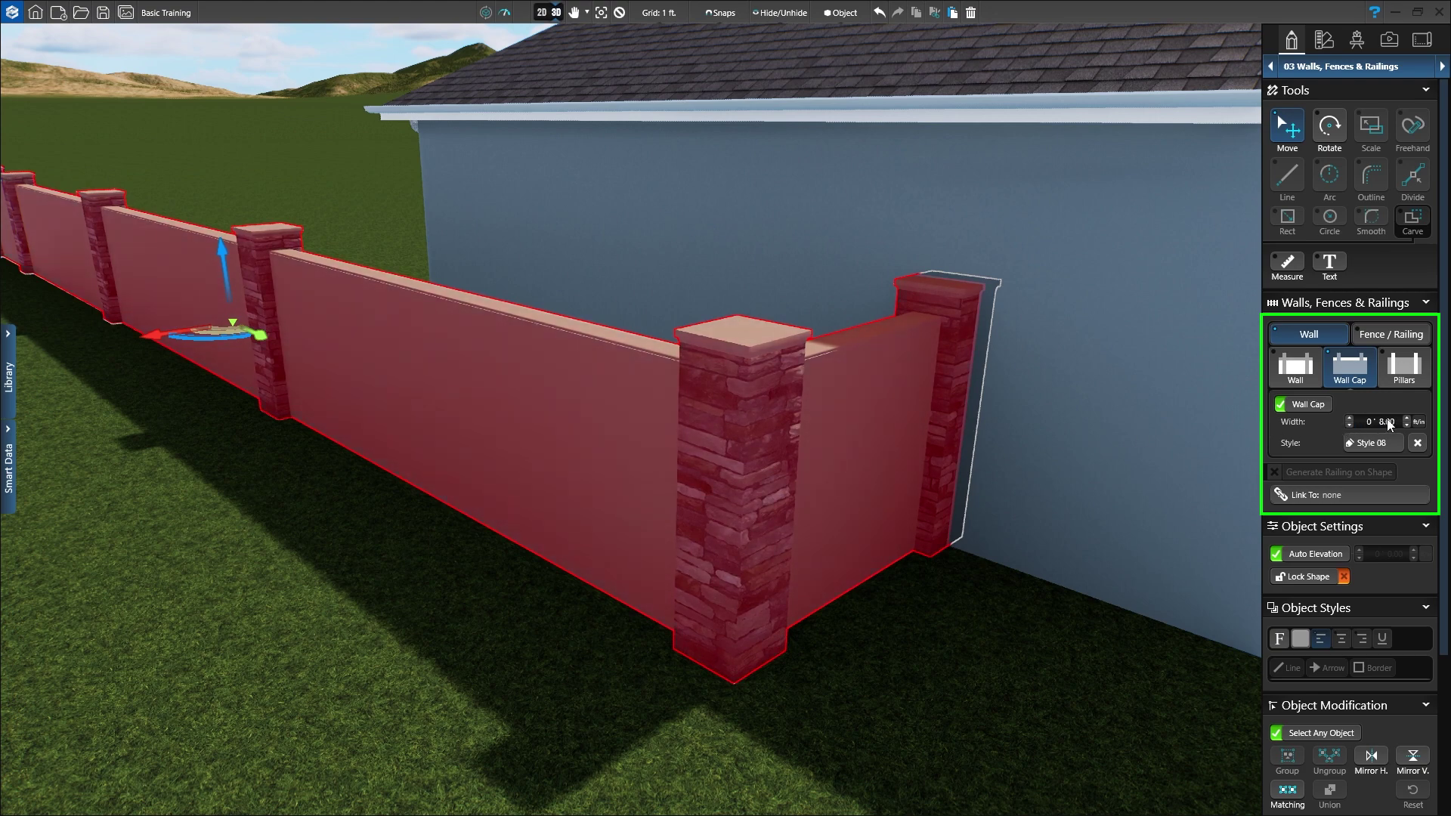
left_click(1406, 417)
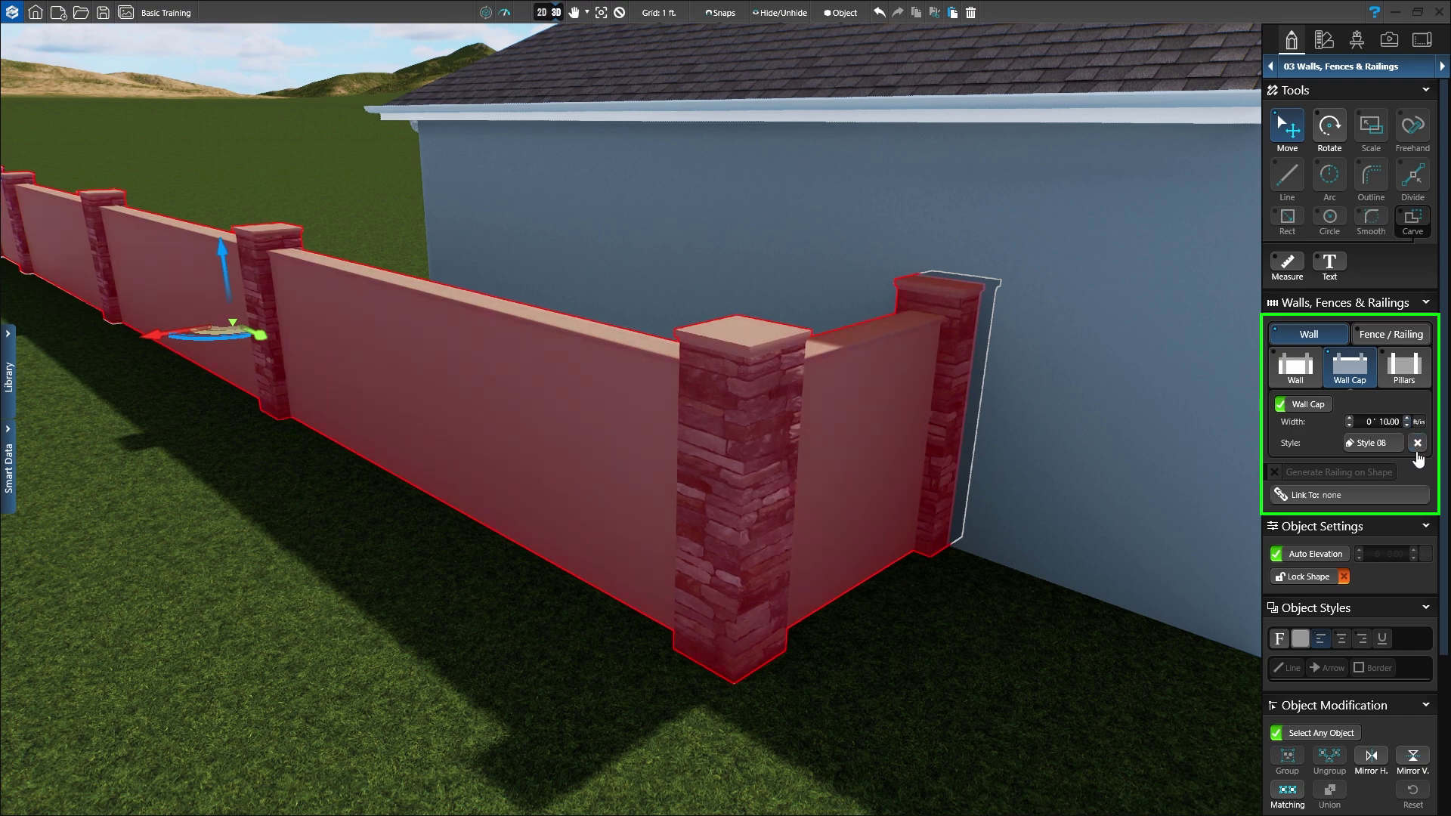
left_click(1417, 443)
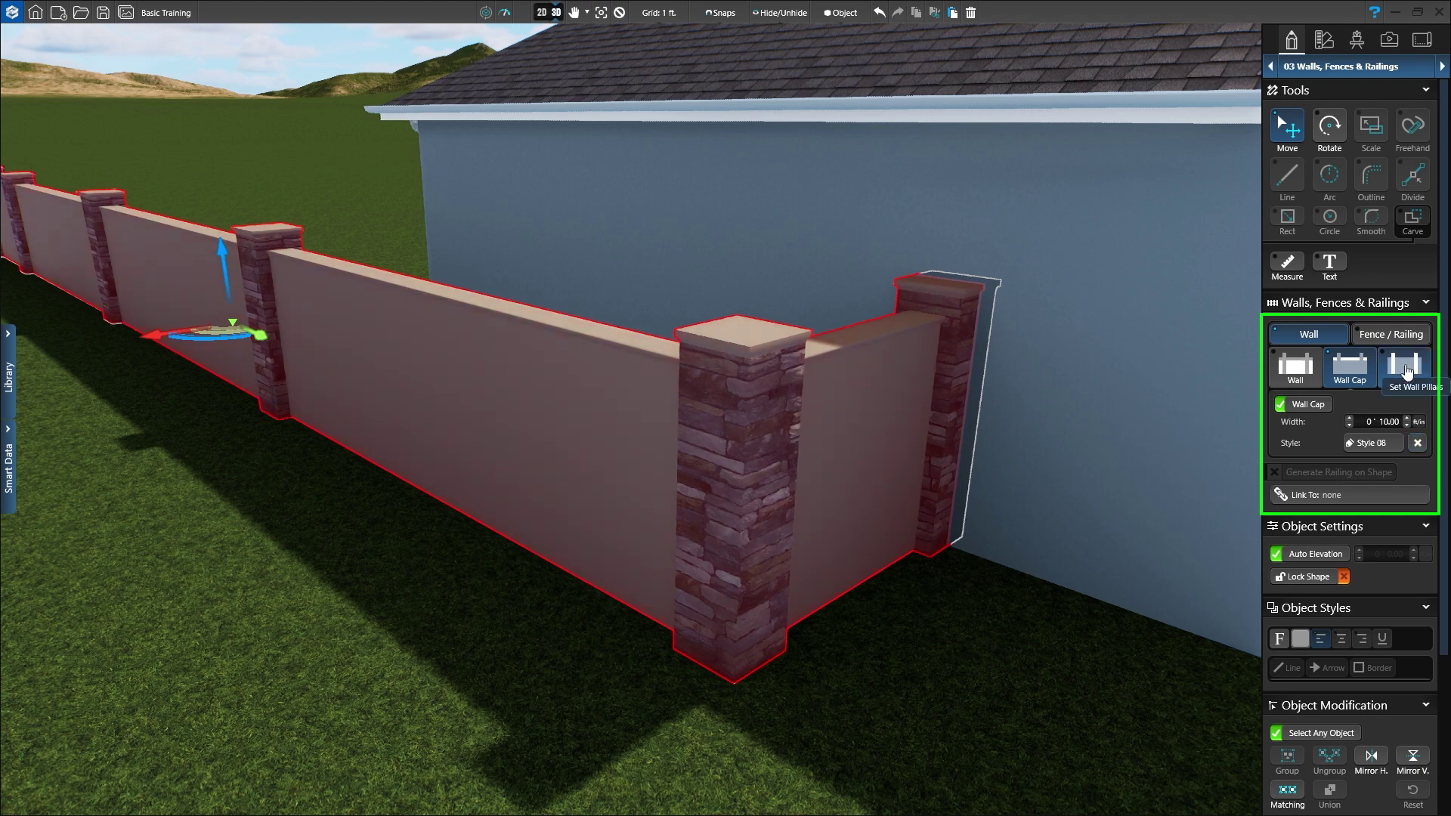
- Turn on the stone pillars, confirm their 5'9" height, and make them narrower
left_click(1407, 373)
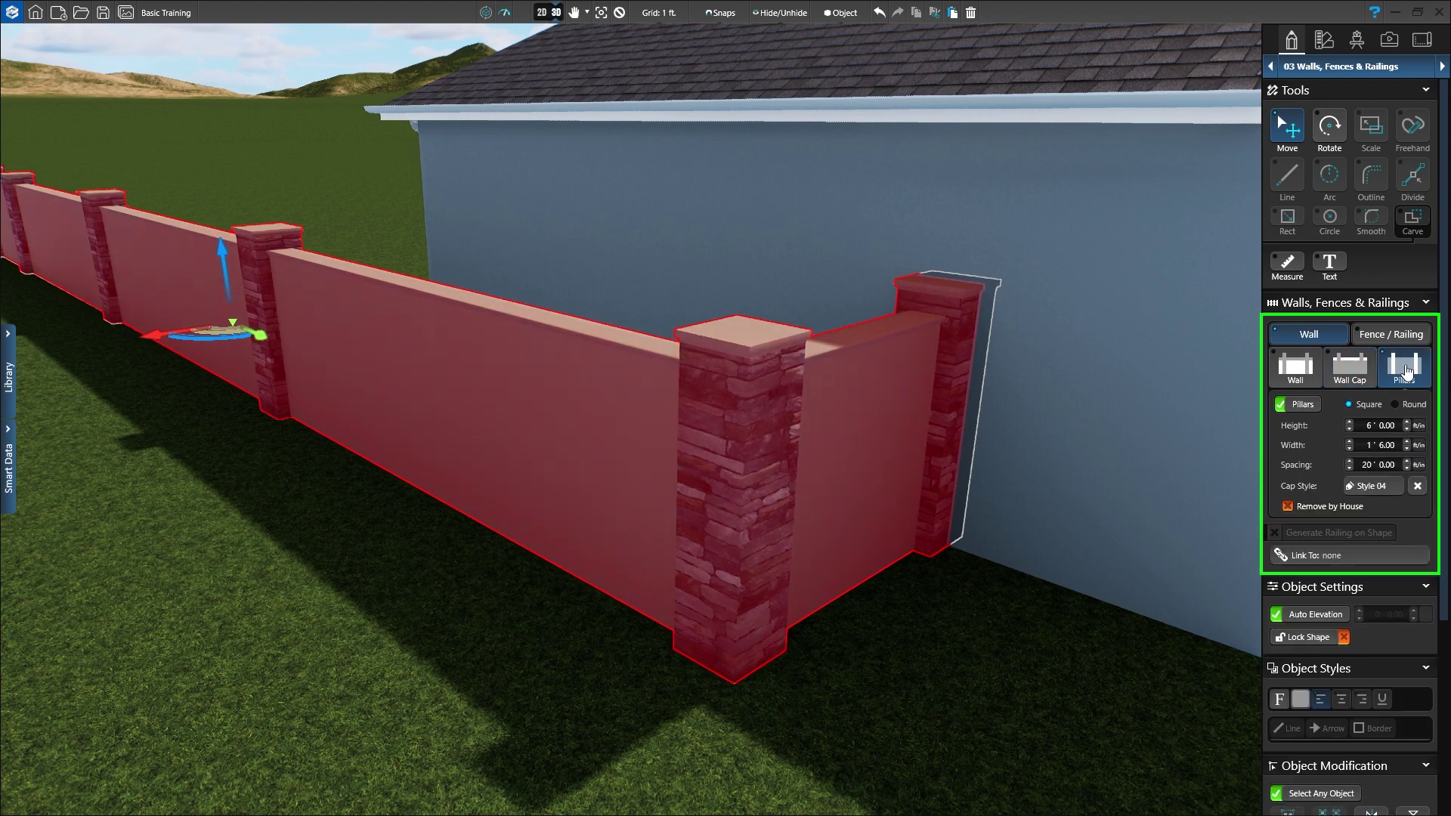
left_click(1294, 404)
type("5")
key("Tab")
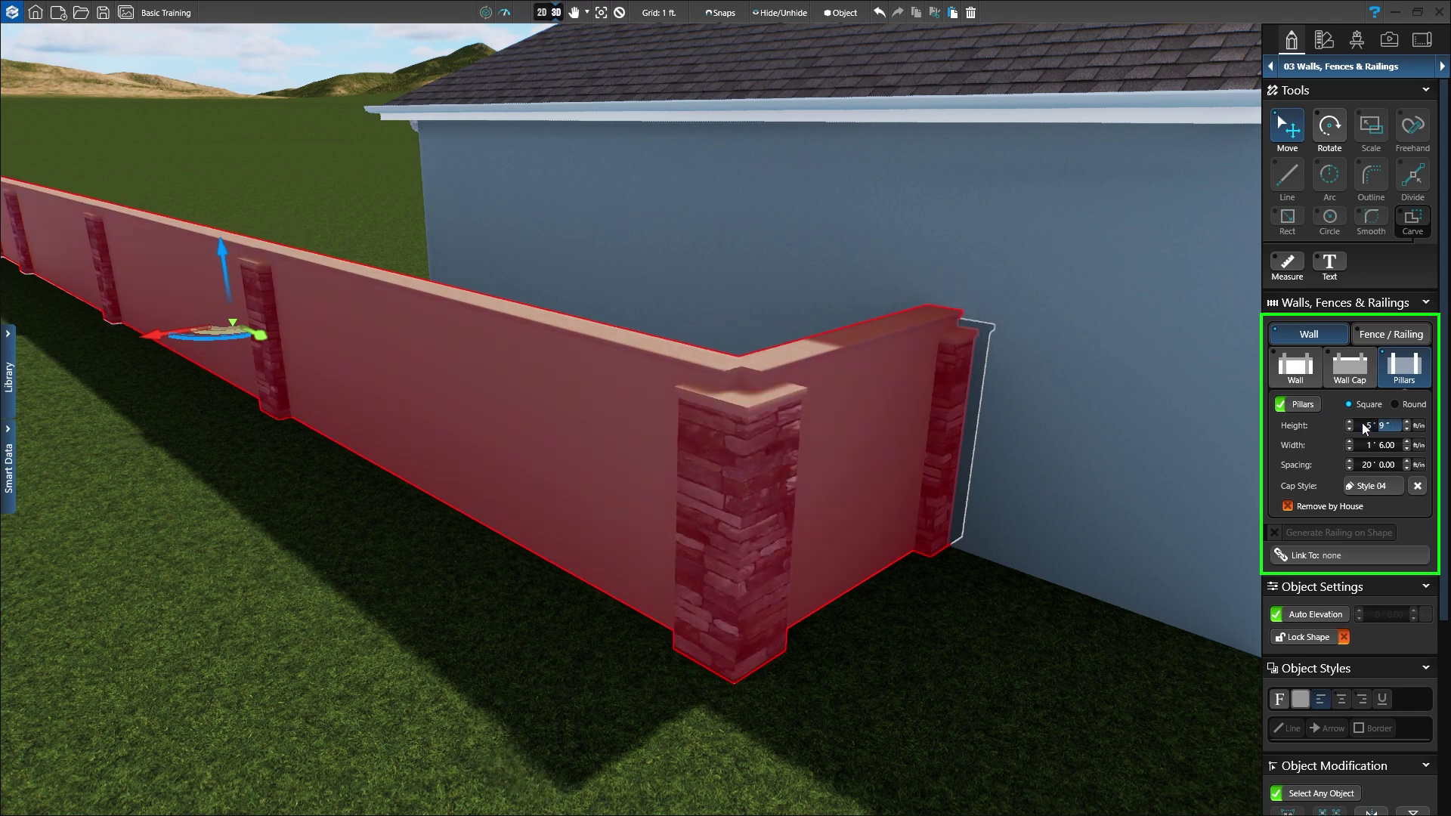
key("Return")
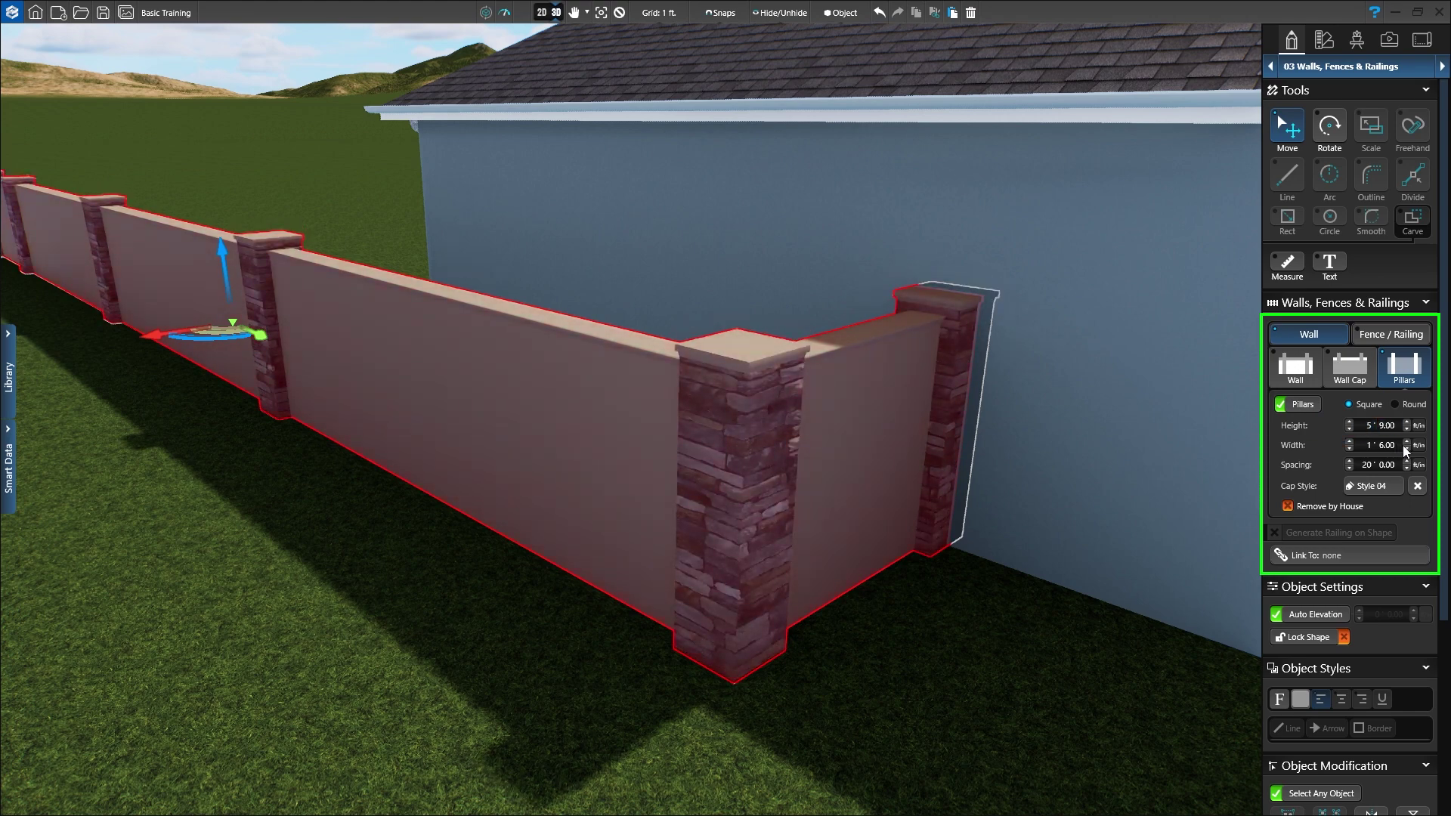
left_click(1406, 447)
left_click(1407, 447)
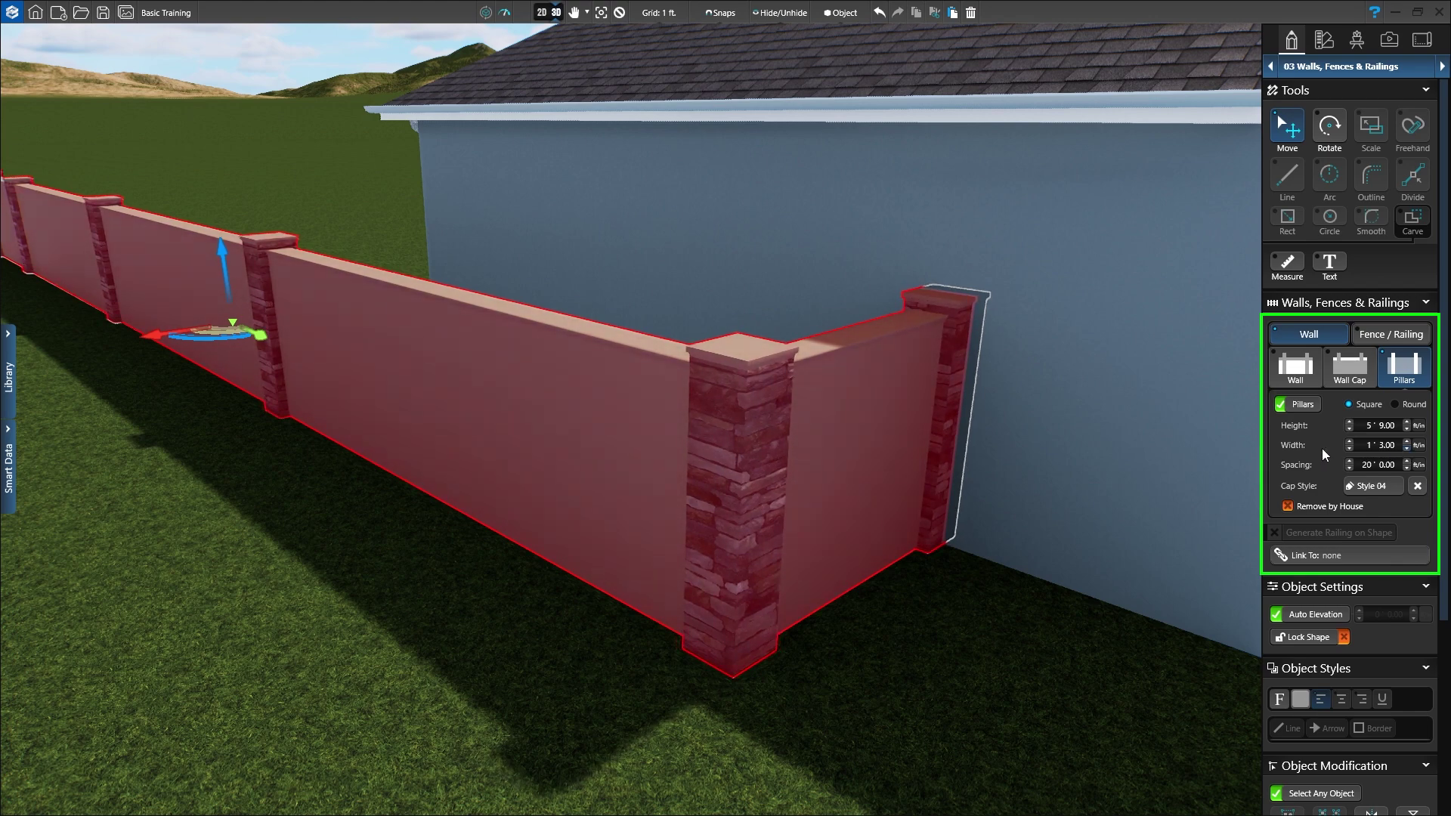
- Give the pillars a Style 05 cap and 15 ft spacing, and remove the house-side pillar
left_click(1369, 488)
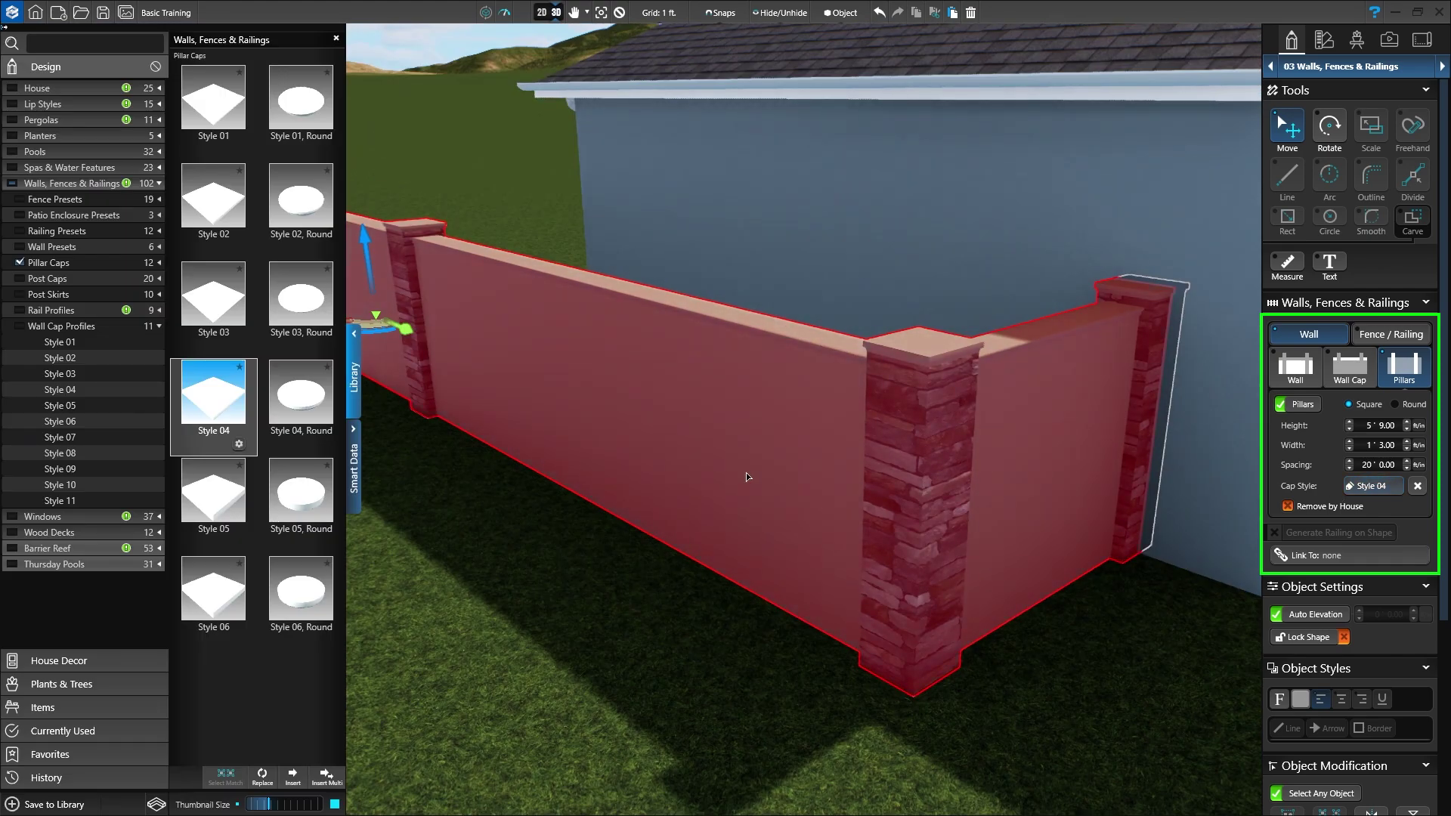
left_click(239, 494)
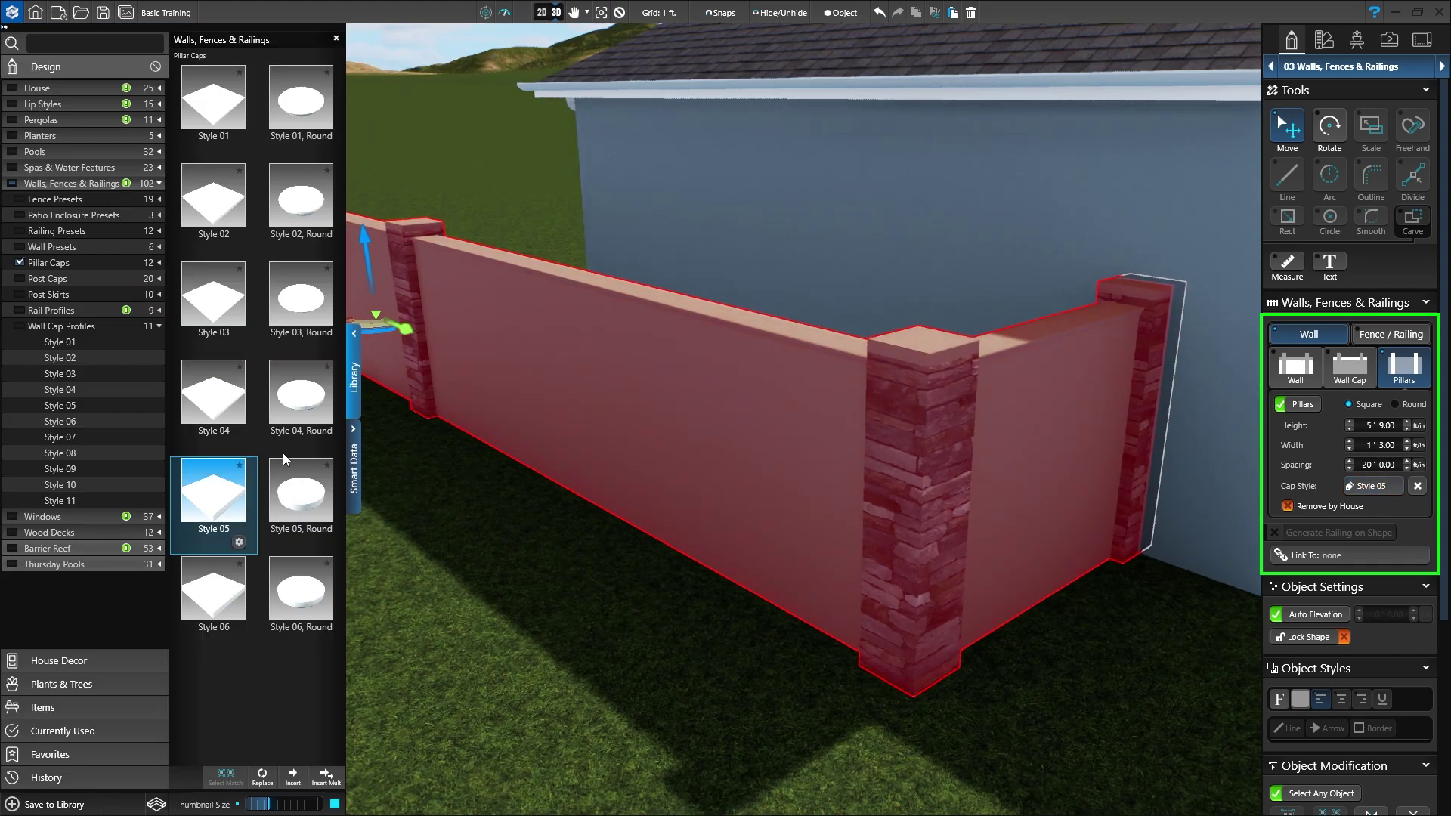
left_click(353, 387)
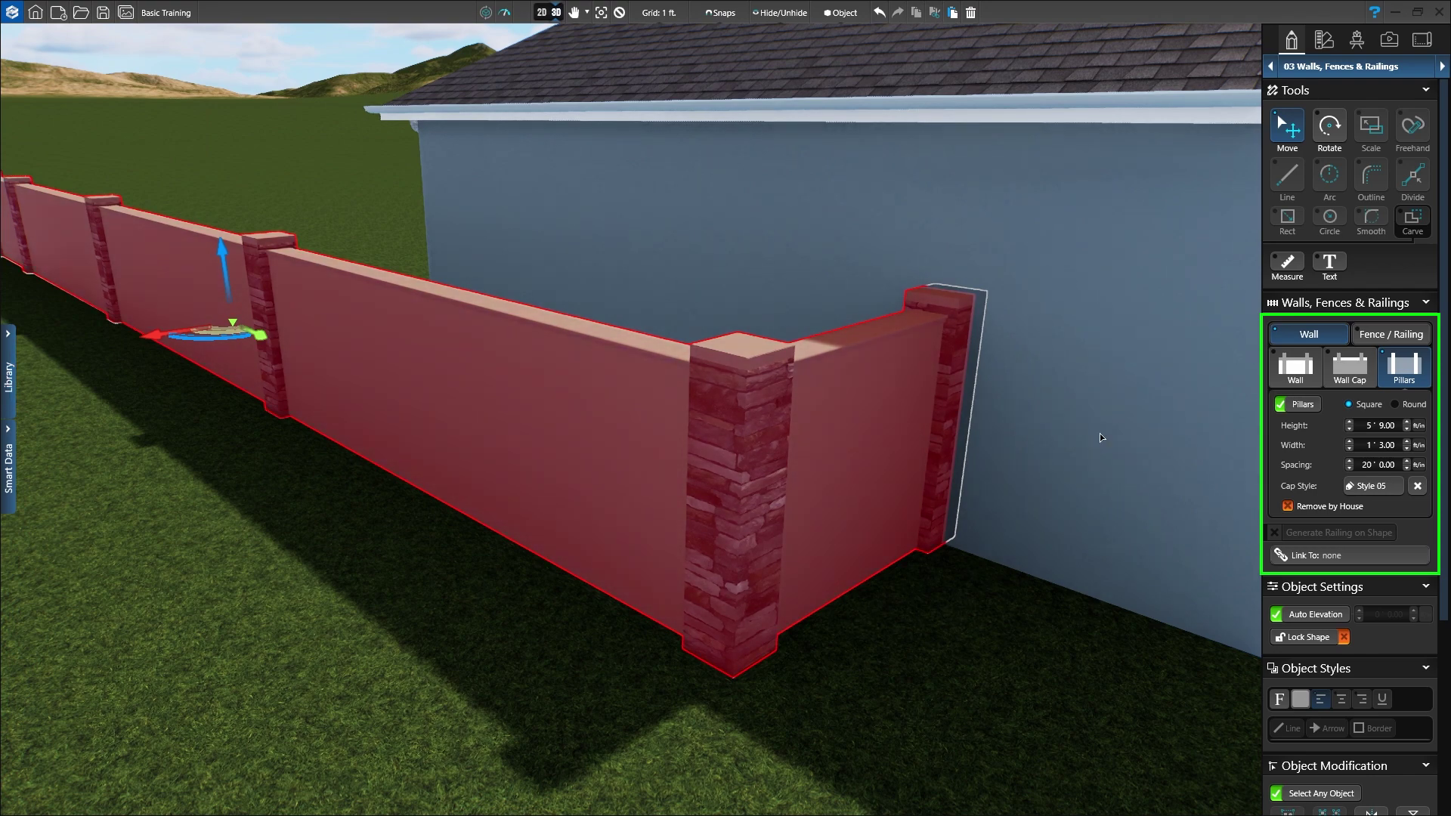
left_click(1351, 468)
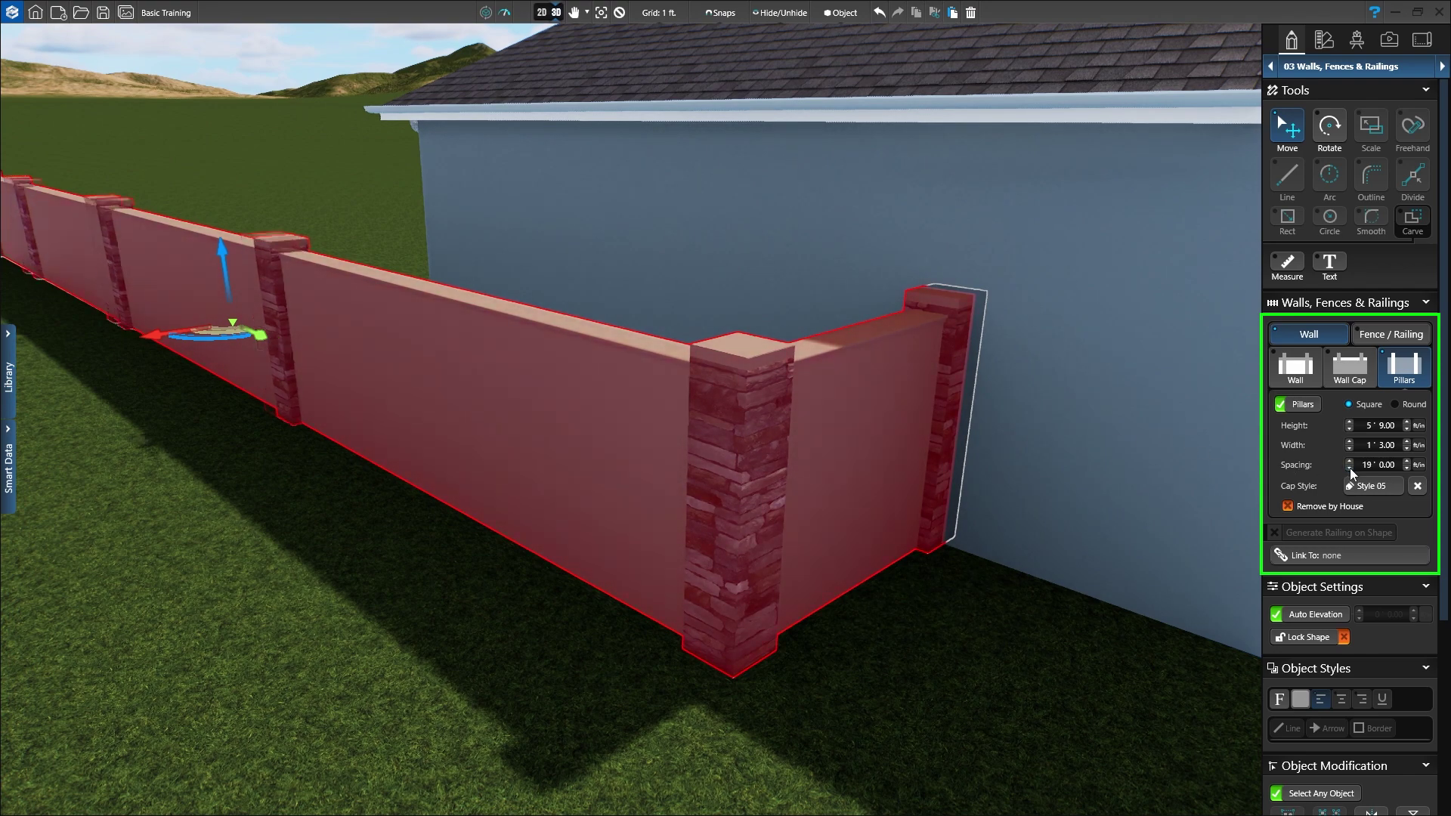
left_click(1351, 468)
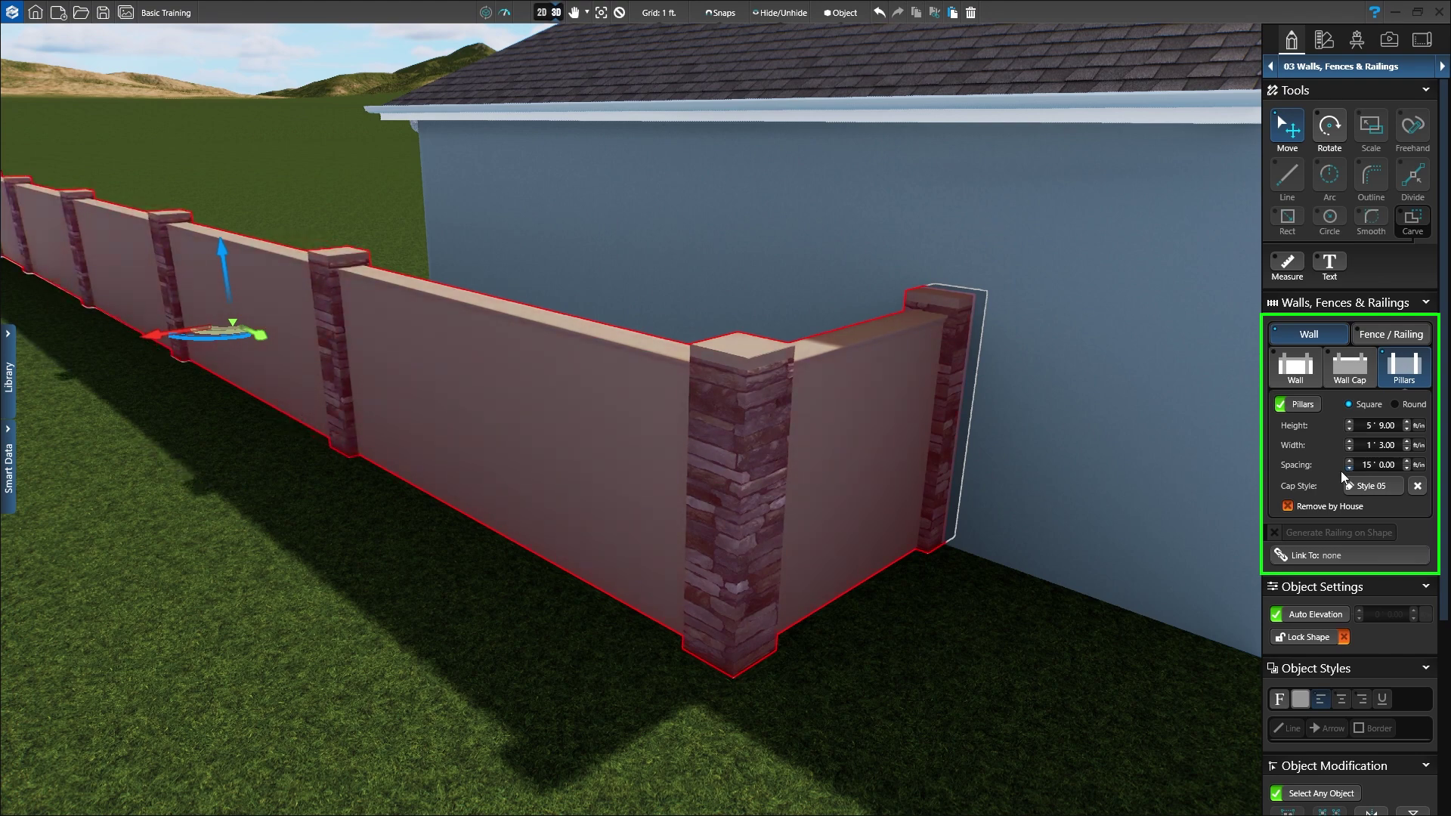
left_click(1285, 507)
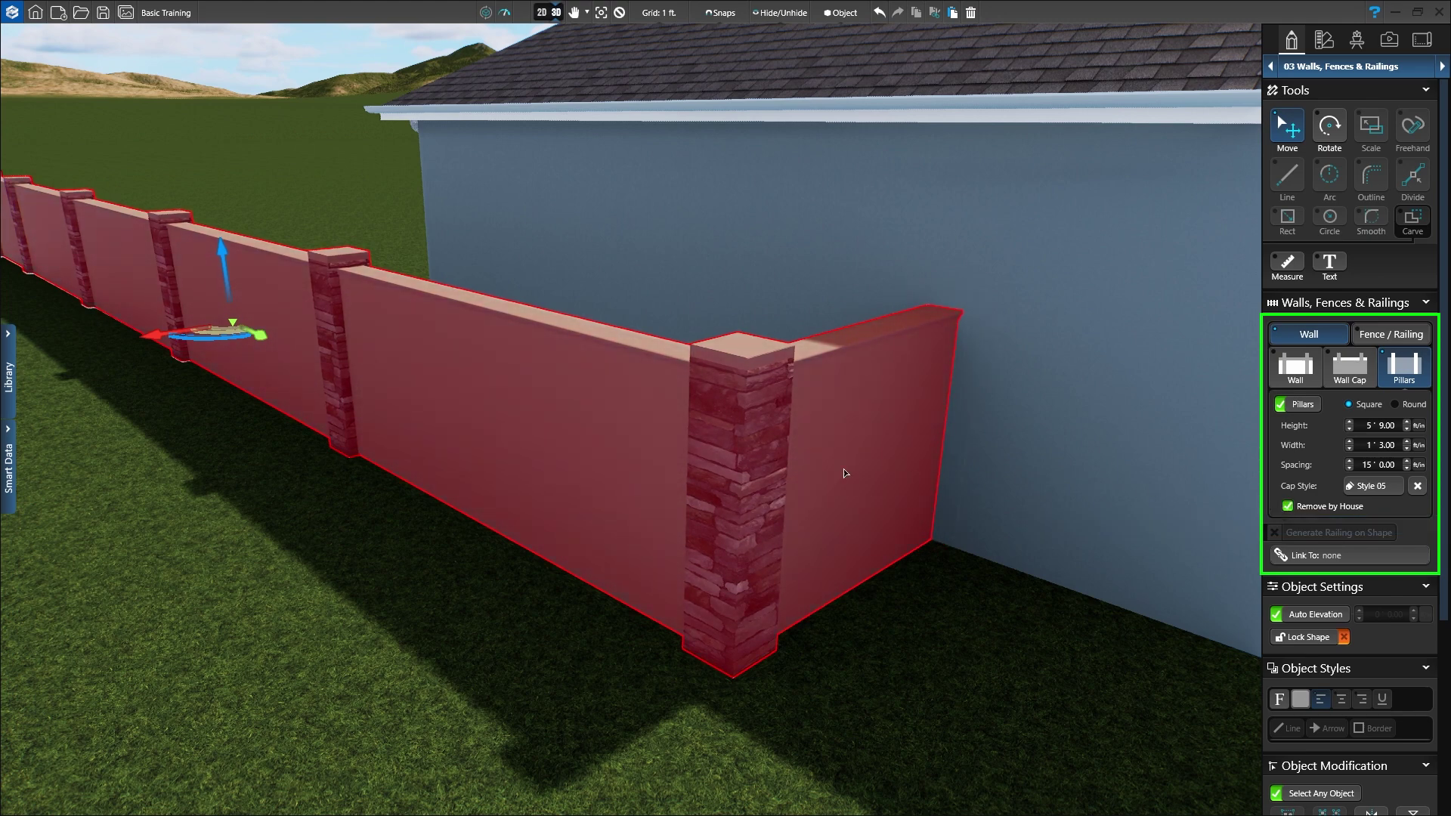
- Slide one stone pillar along the wall and back toward its spot
left_click(338, 362)
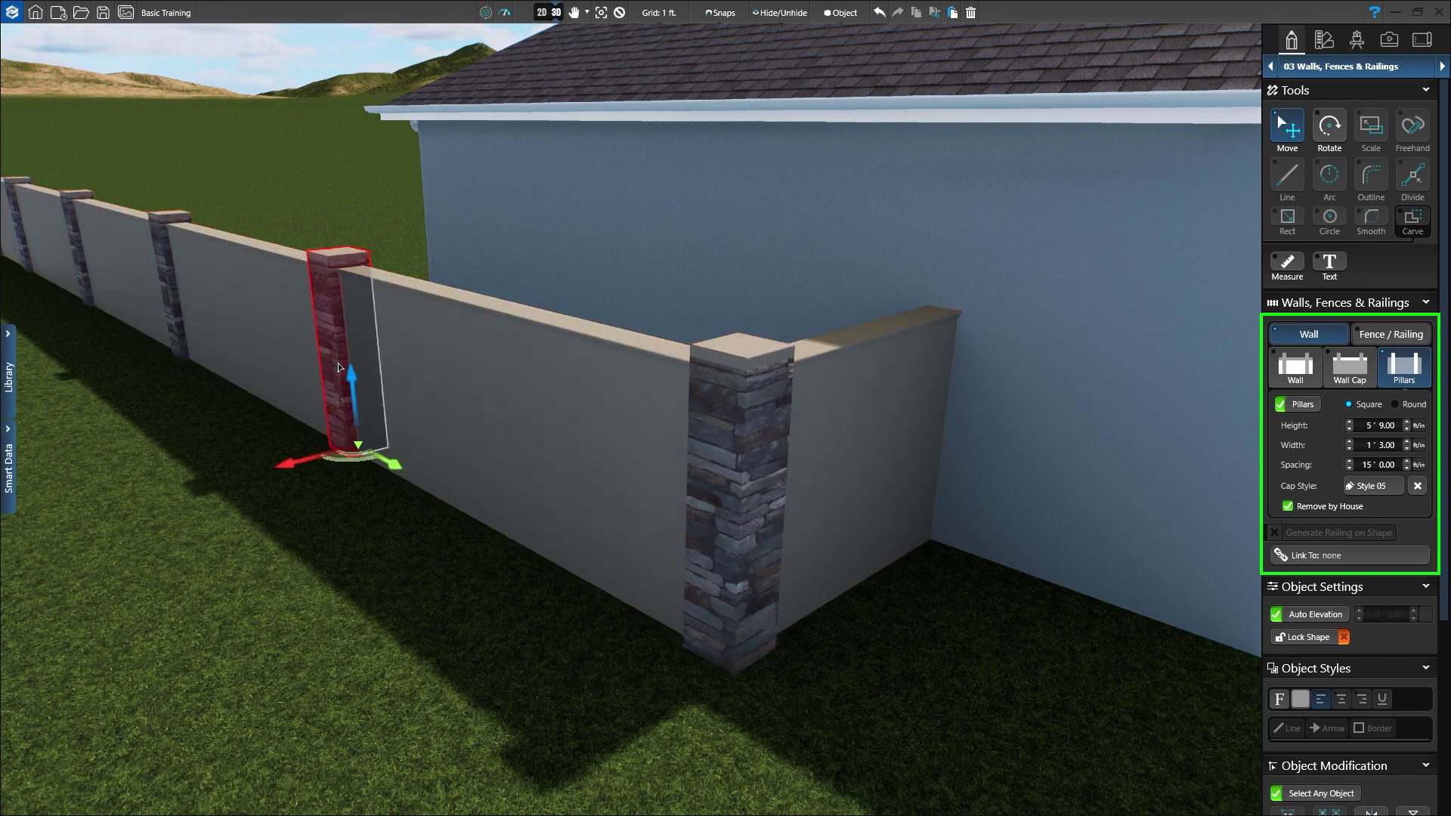
left_click_drag(391, 463, 480, 511)
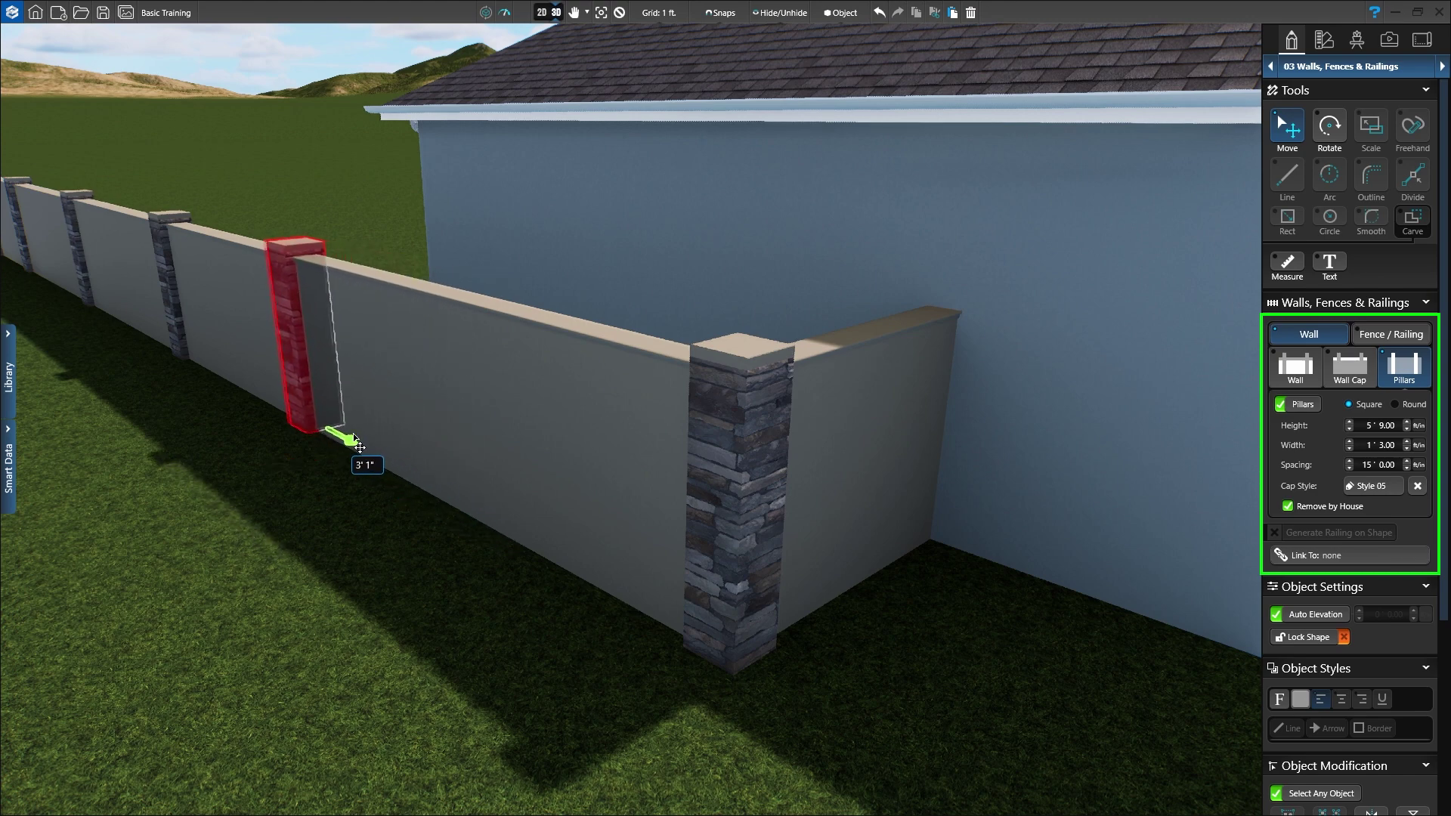
mouse_move(479, 511)
left_mouse_down()
mouse_move(393, 459)
mouse_move(368, 385)
mouse_move(375, 422)
left_mouse_up()
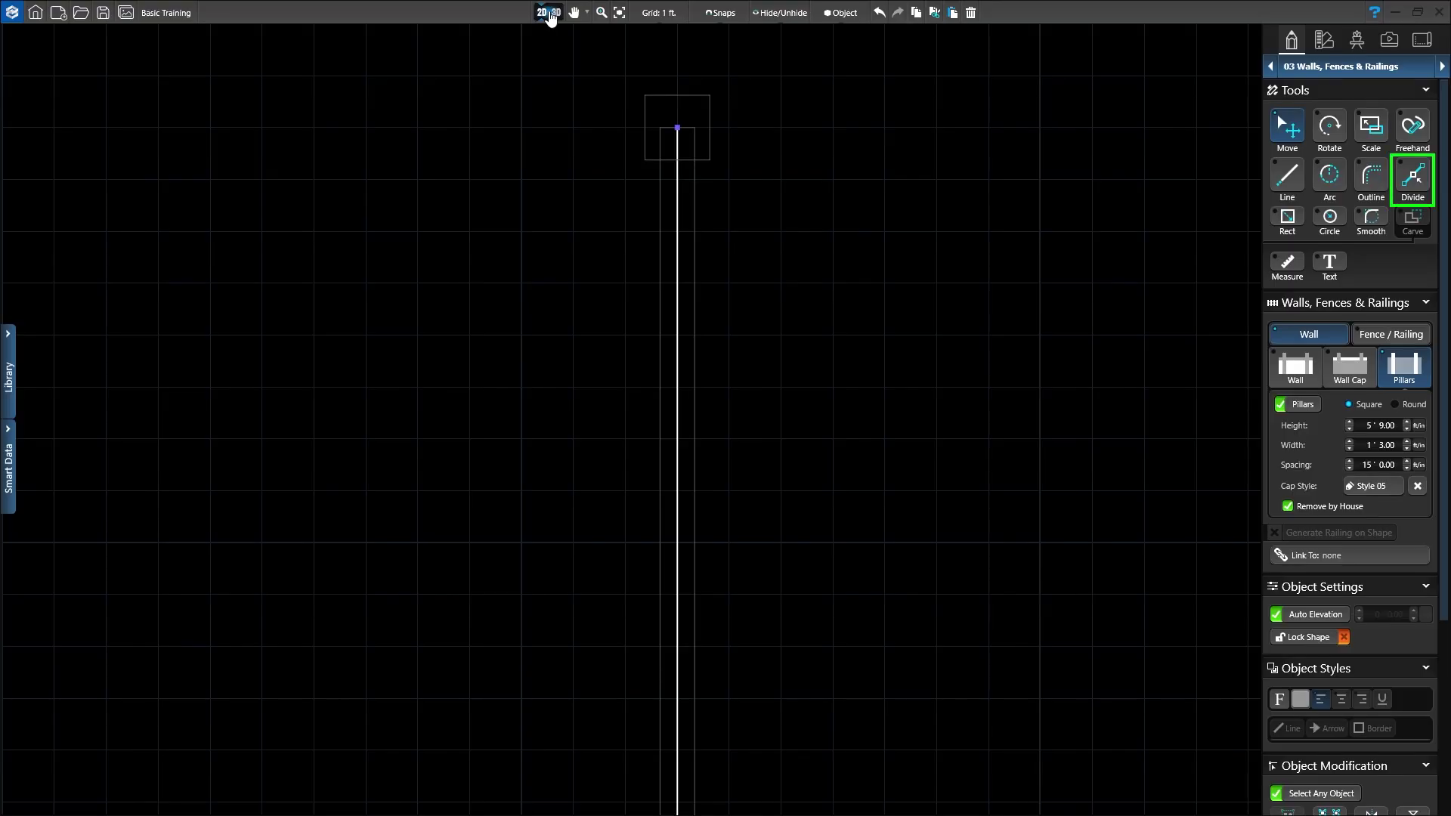
- Add a dividing point on the long wall line with the Divide tool
left_click(1413, 179)
left_click(679, 543)
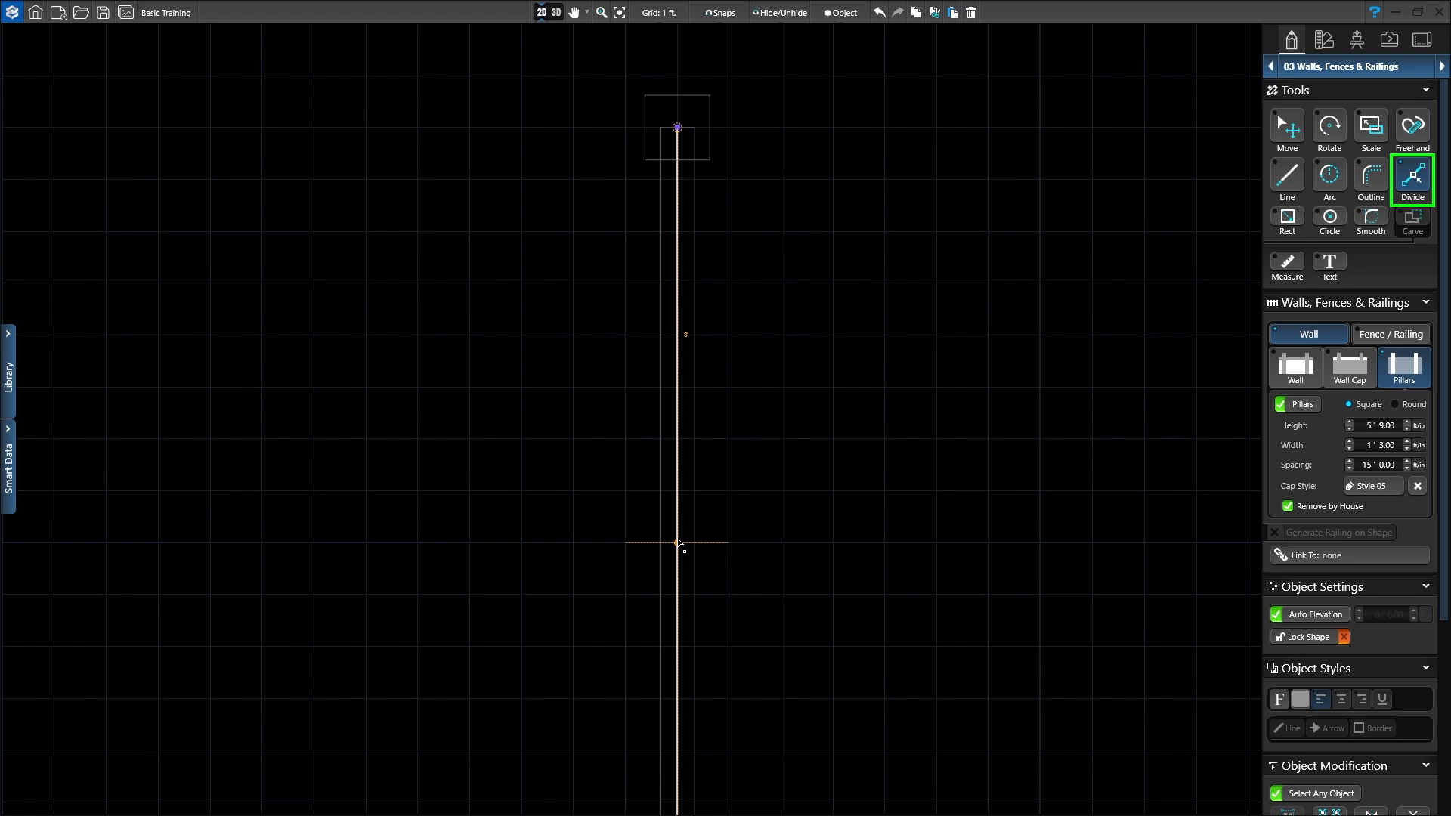
left_click(679, 542)
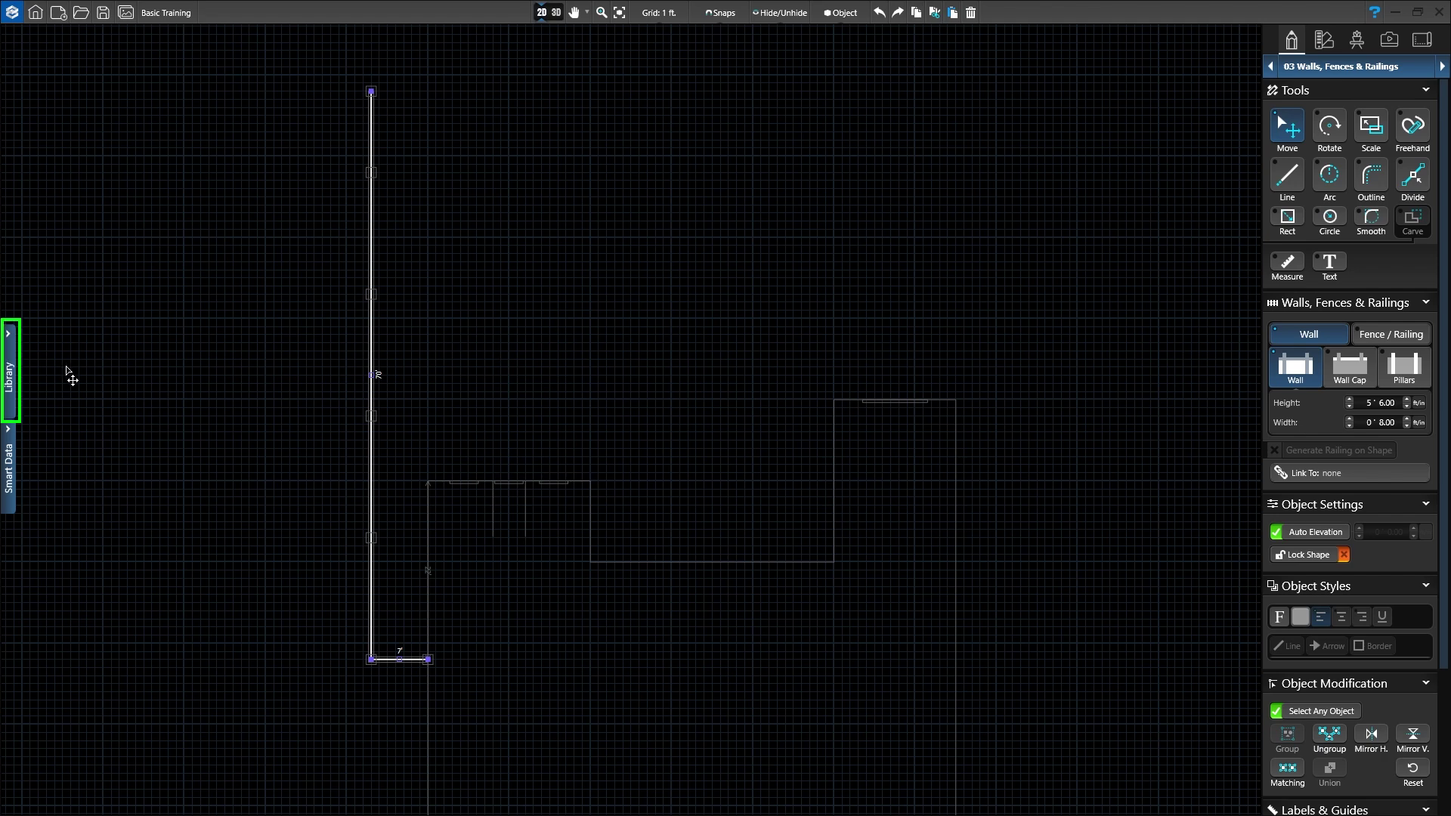
- Save the wall as 'Paver Retaining Wall' under Walls, Fences & Railings > Wall Presets
left_click(9, 375)
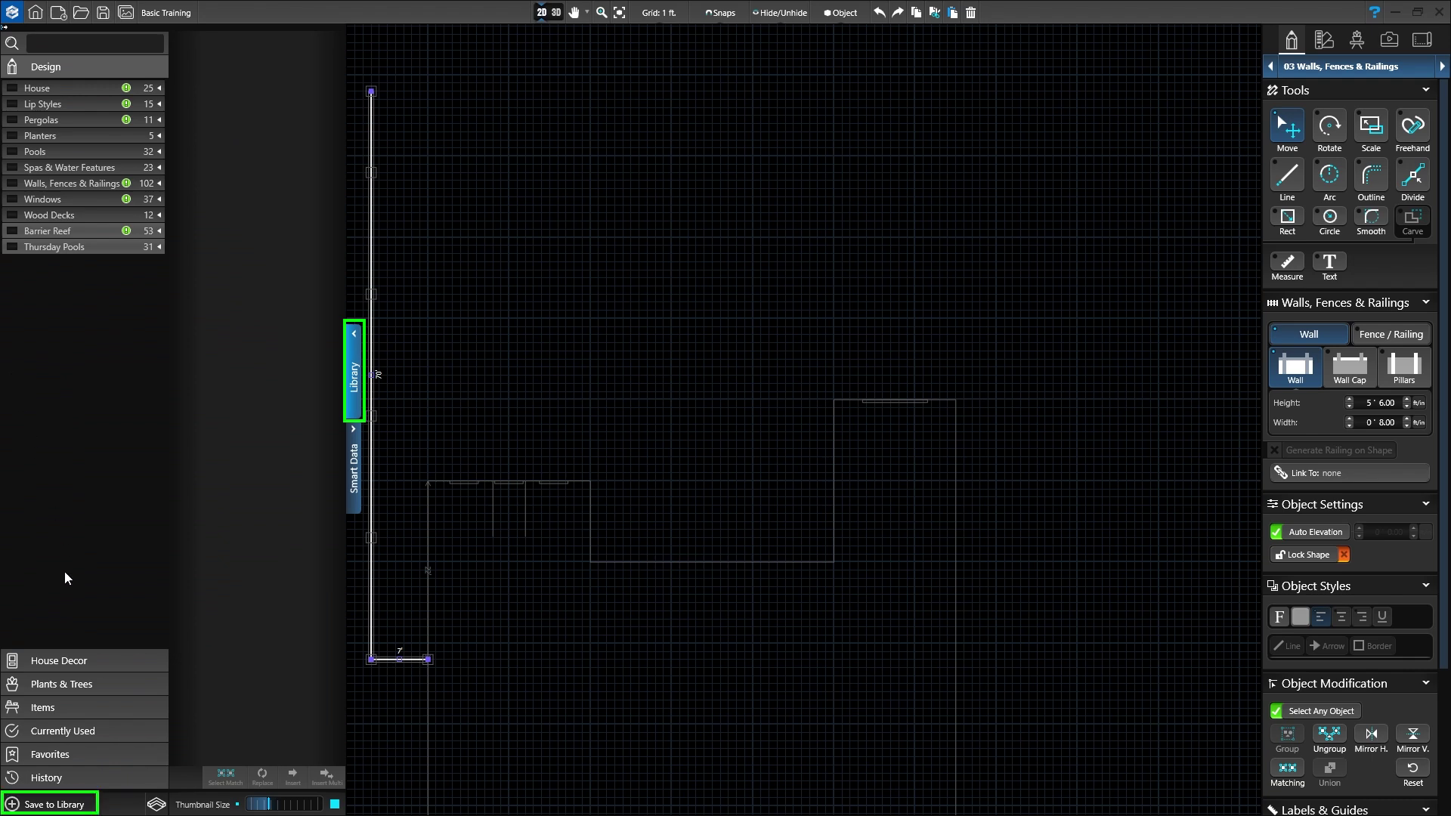
left_click(38, 808)
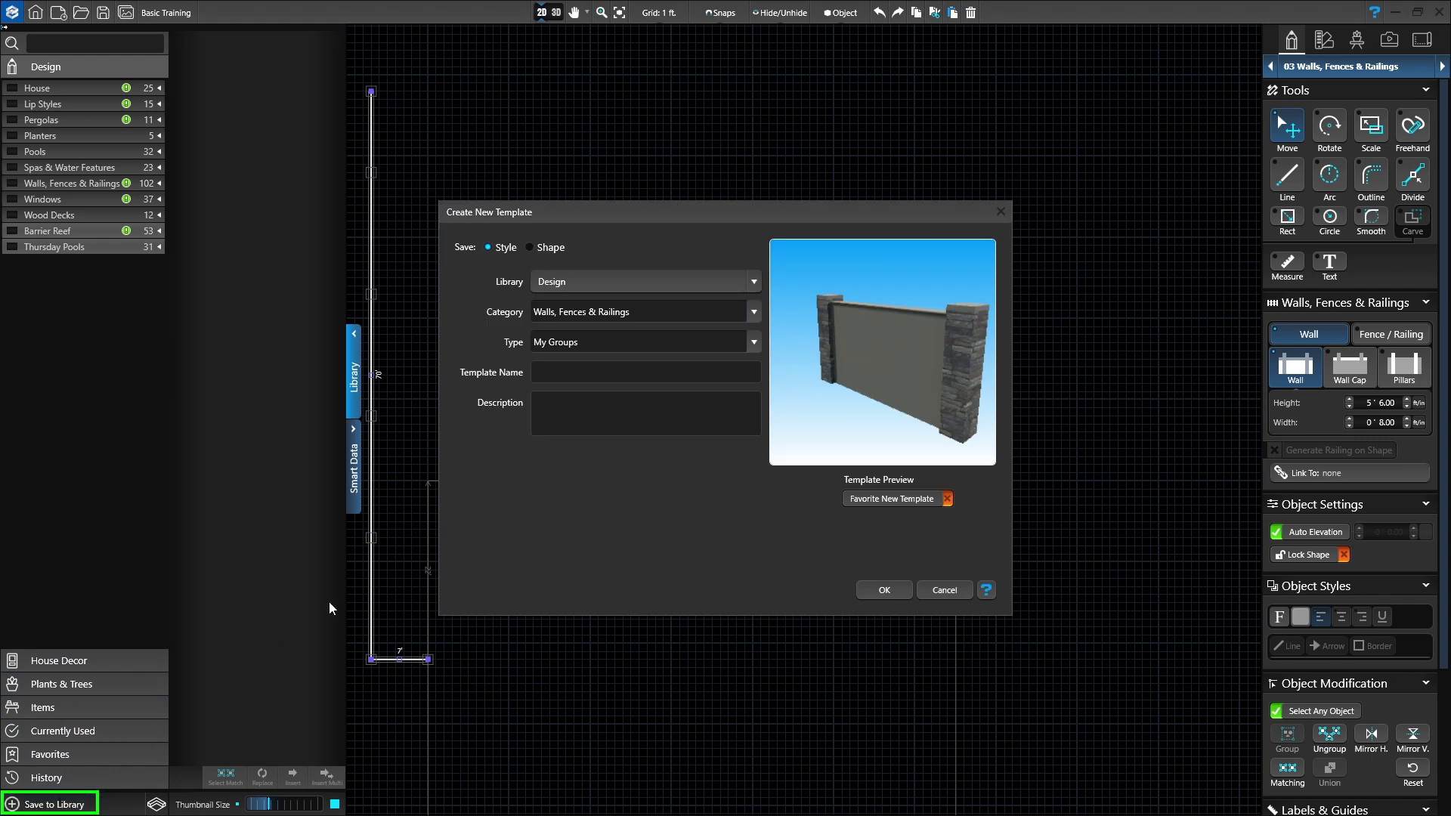
left_click(753, 313)
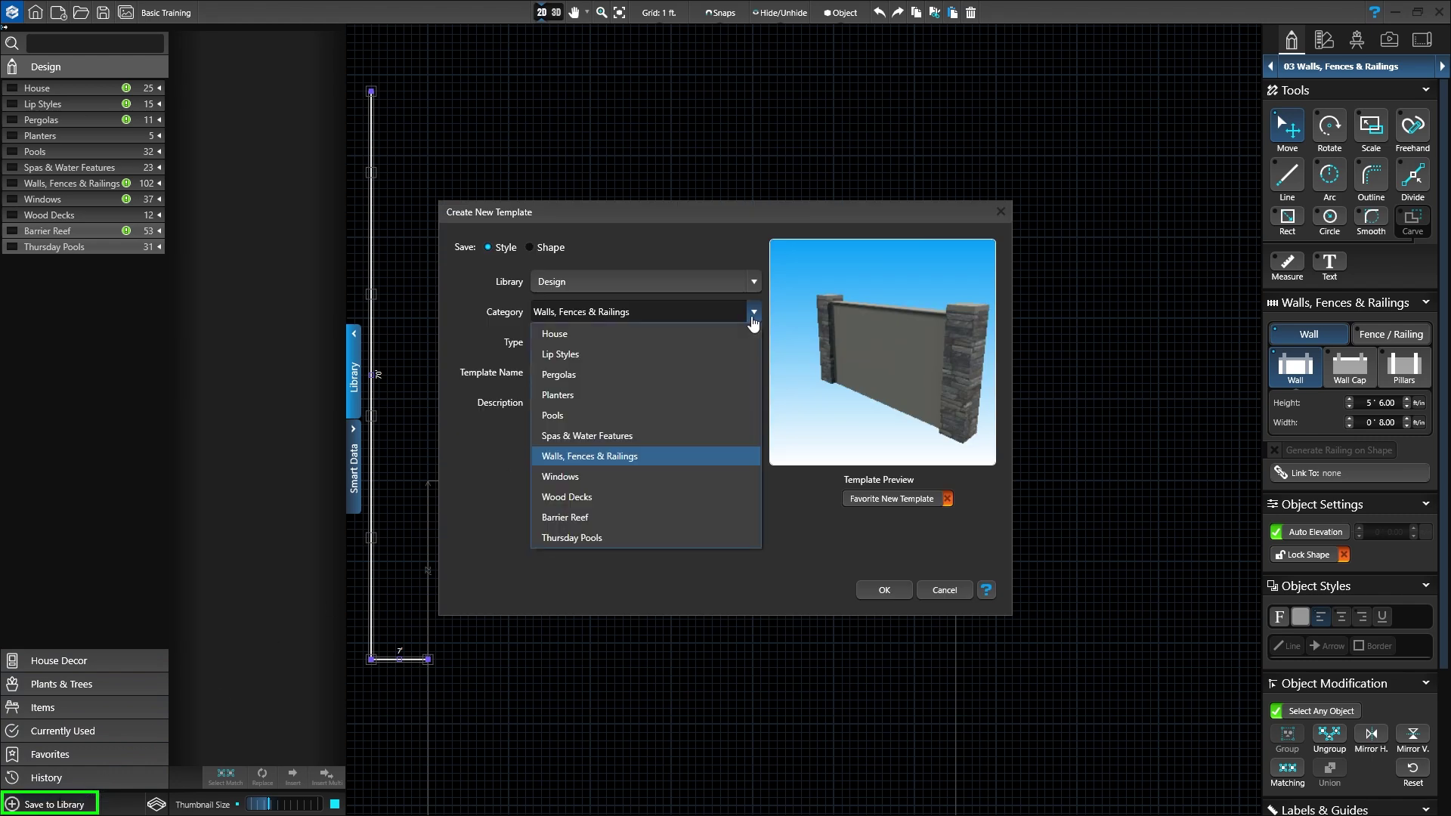
left_click(752, 317)
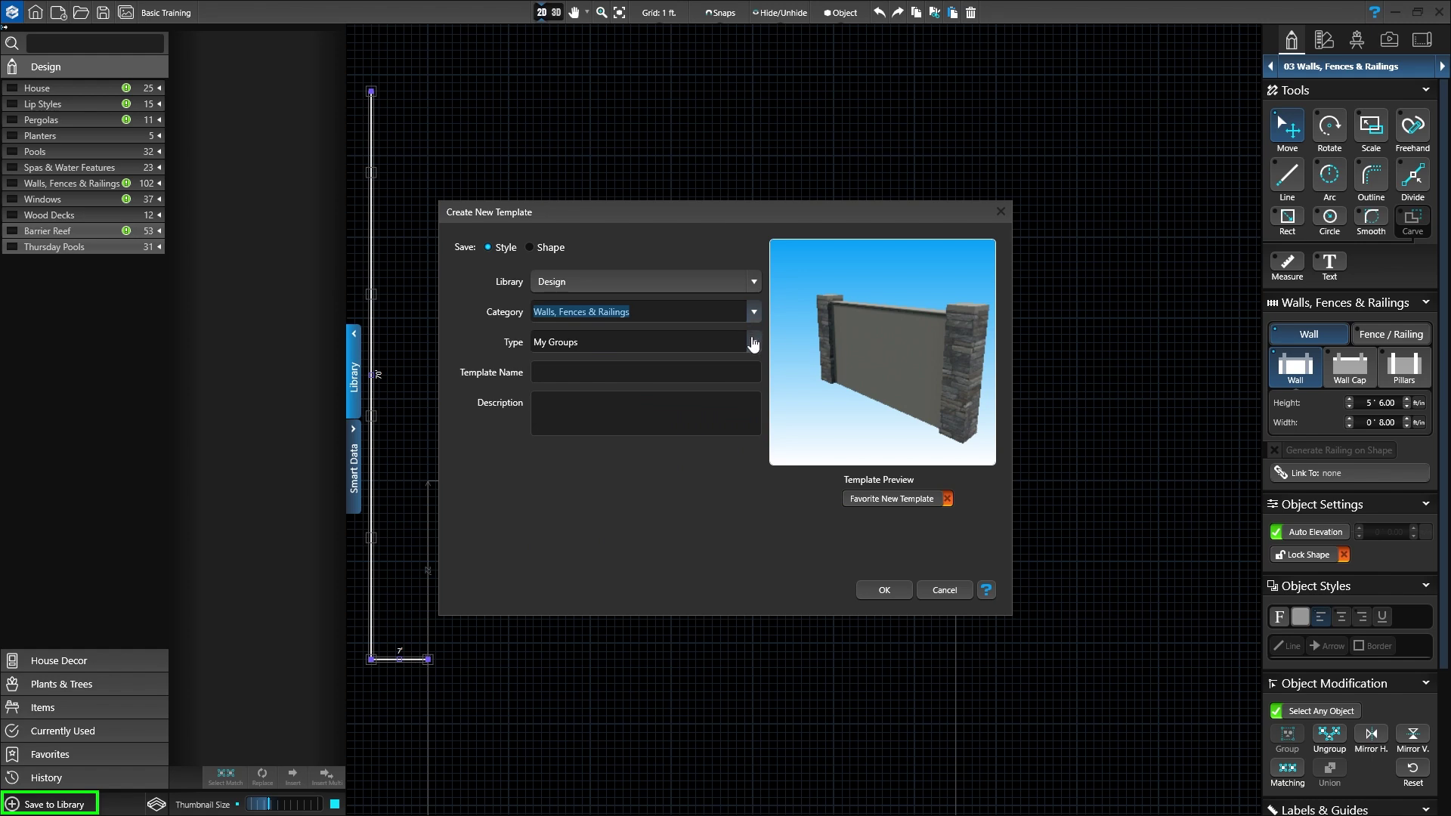
left_click(752, 342)
left_click(620, 424)
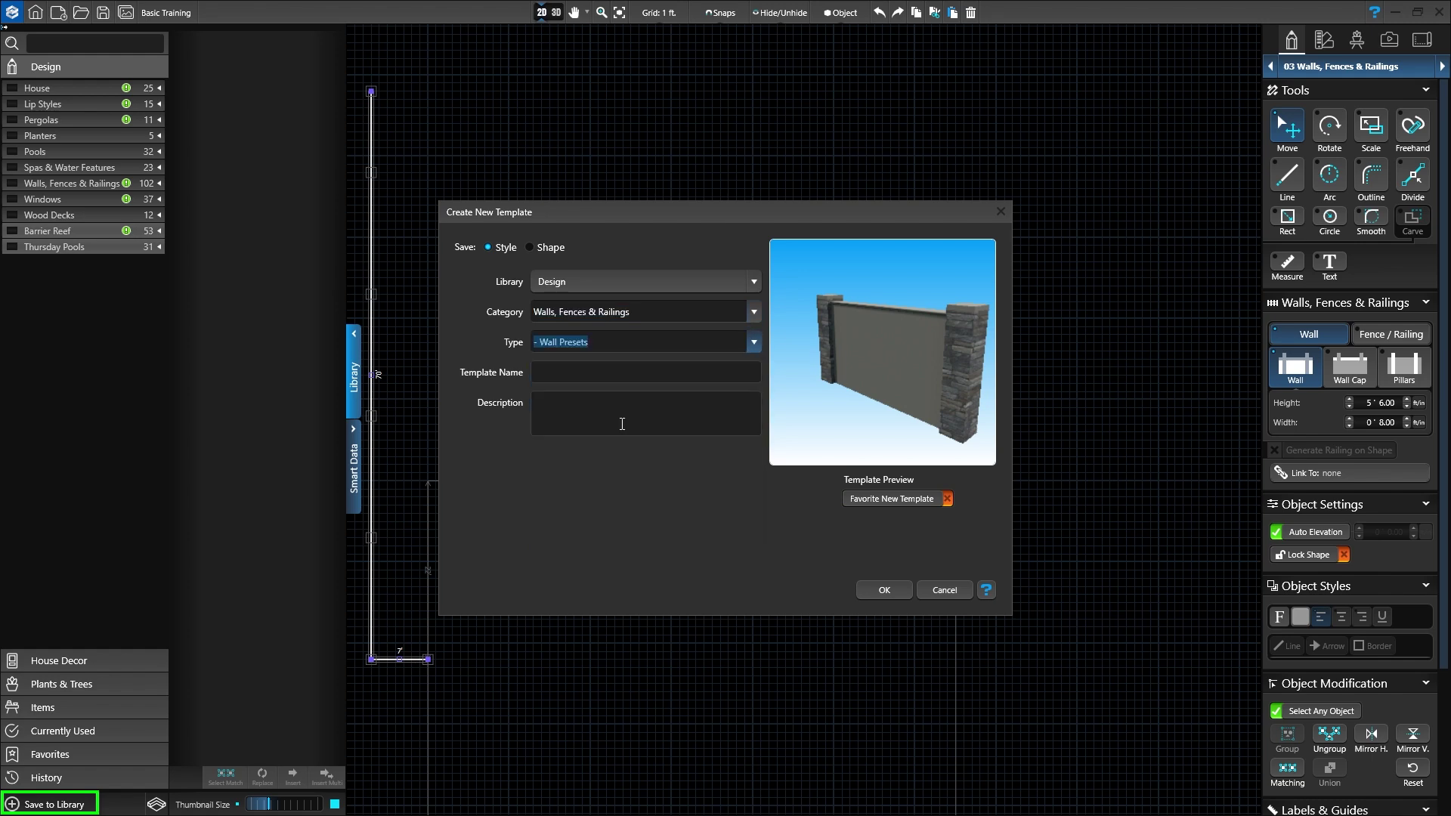
left_click(579, 377)
type("Paver Retaining Wall")
left_click(875, 590)
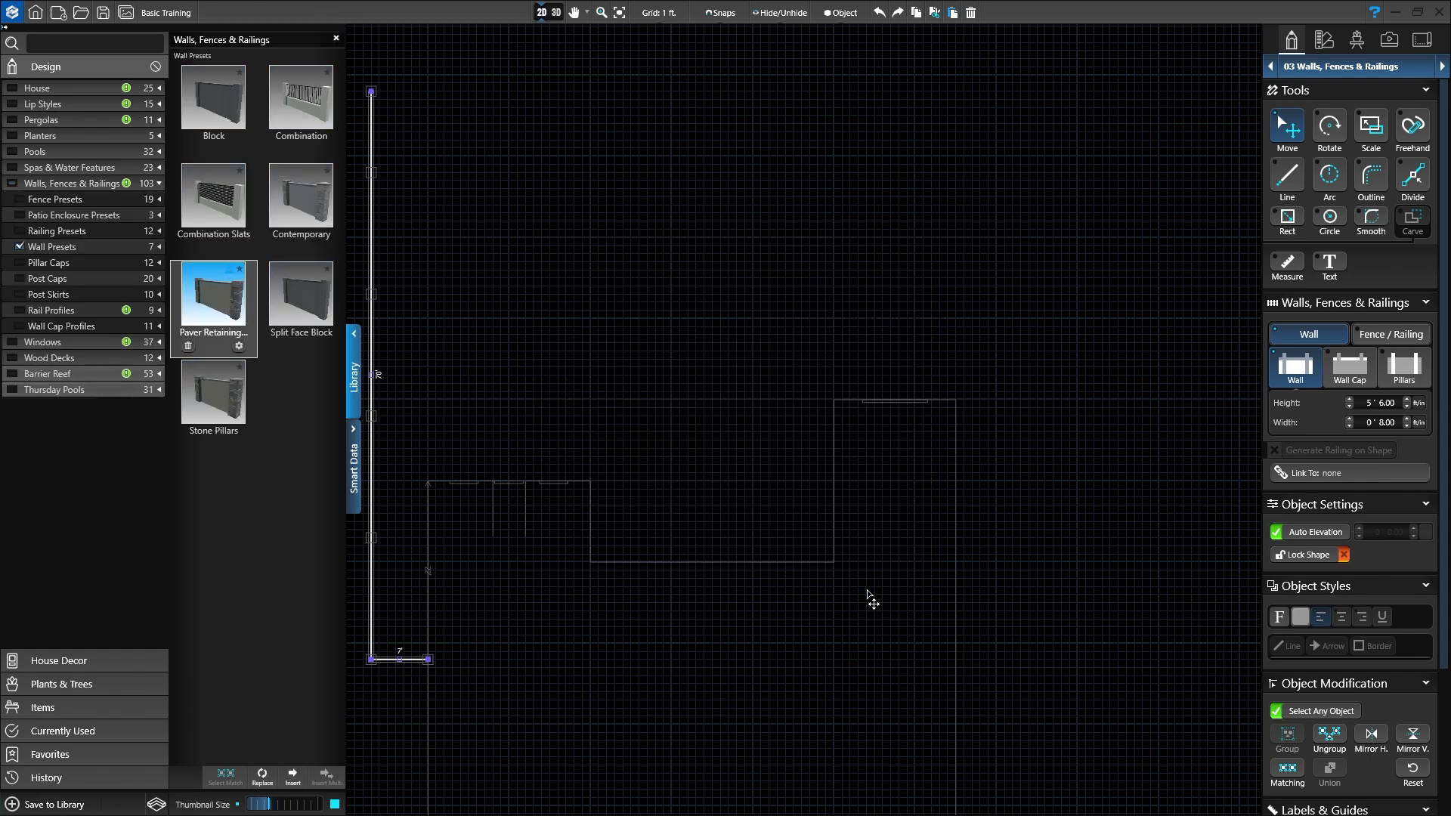
left_click(354, 398)
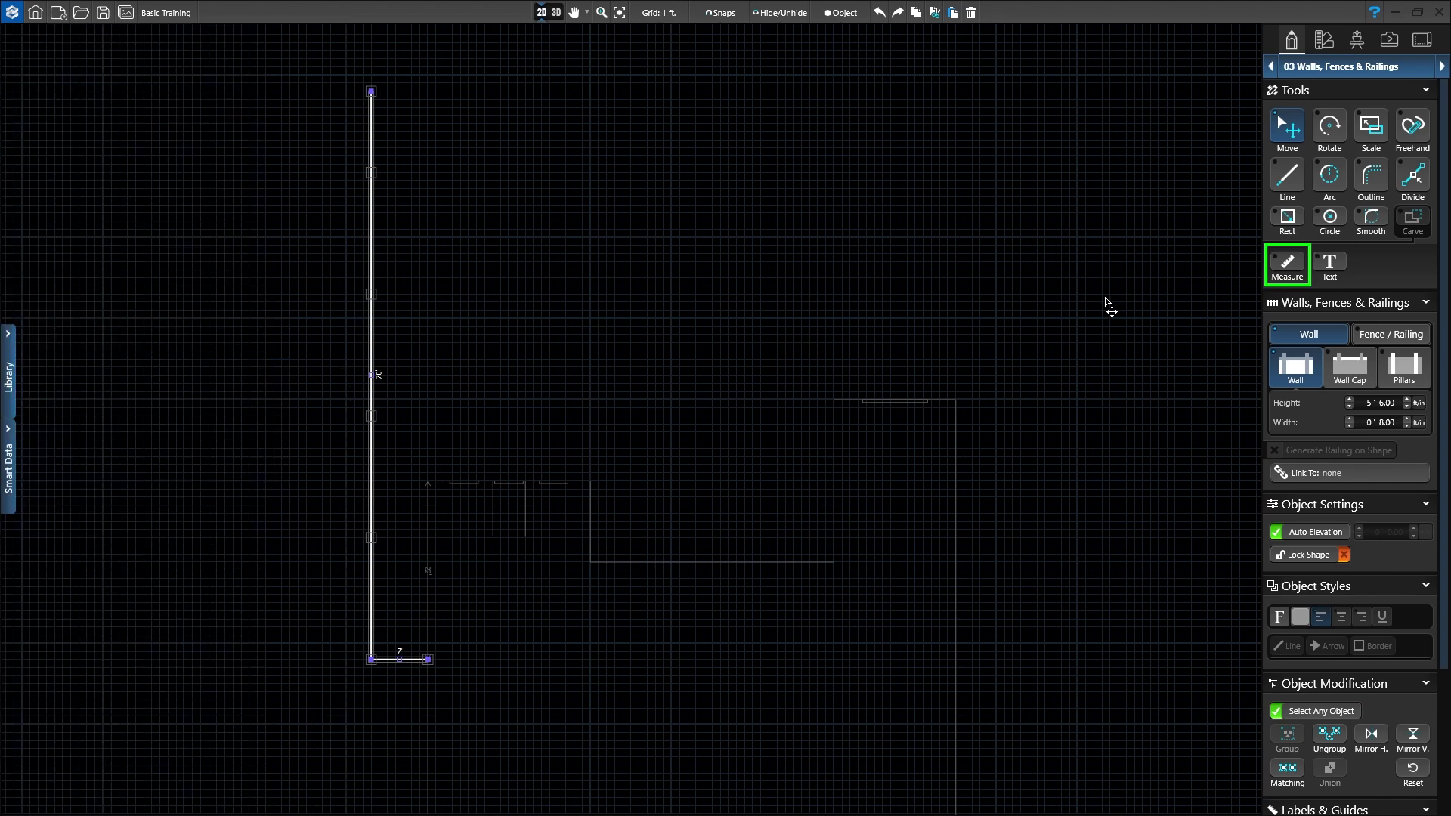
- Measure 29 ft straight down from the house's right corner
left_click(1289, 266)
left_click(955, 402)
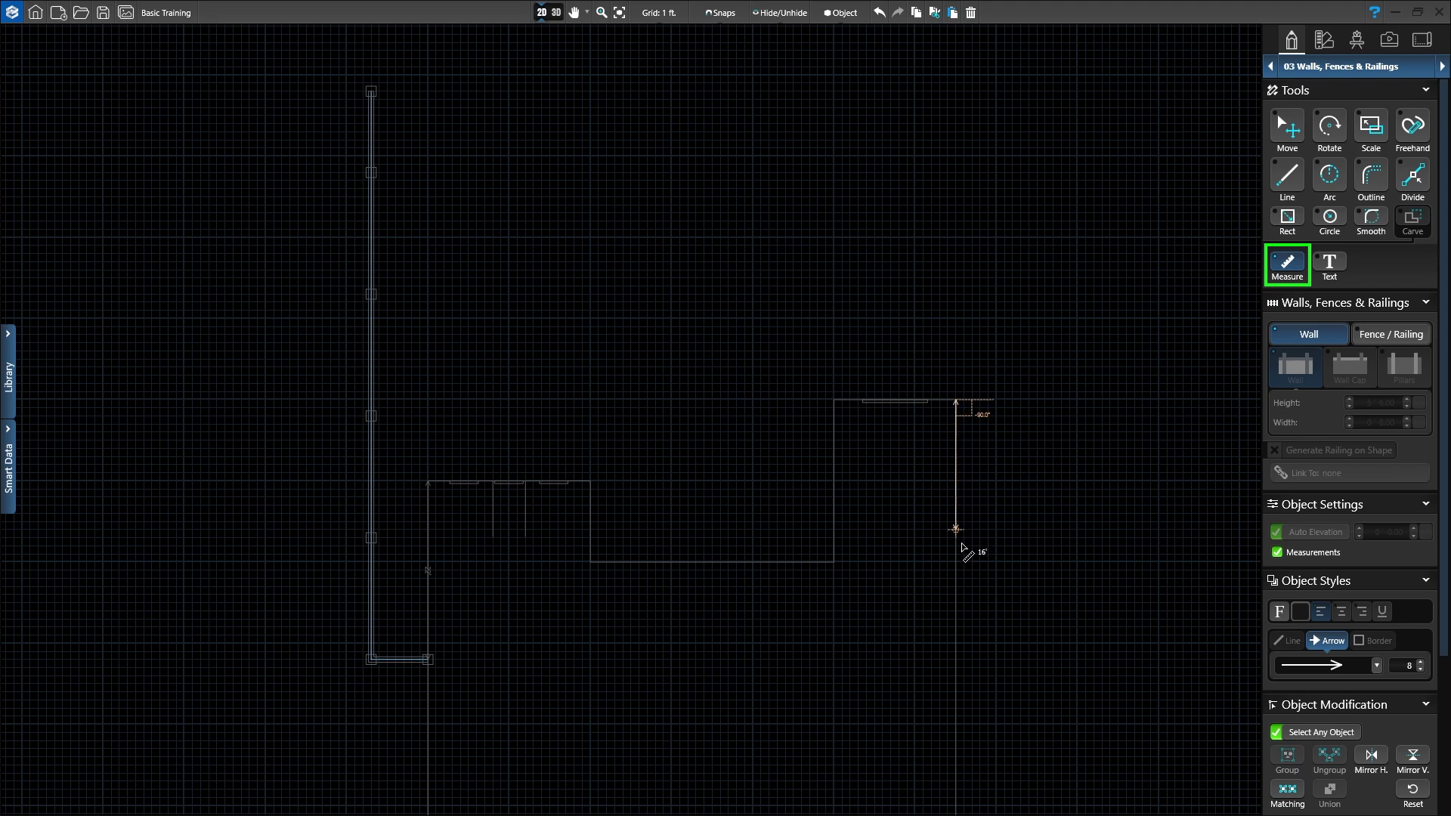
left_click_drag(956, 401, 956, 660)
key("l")
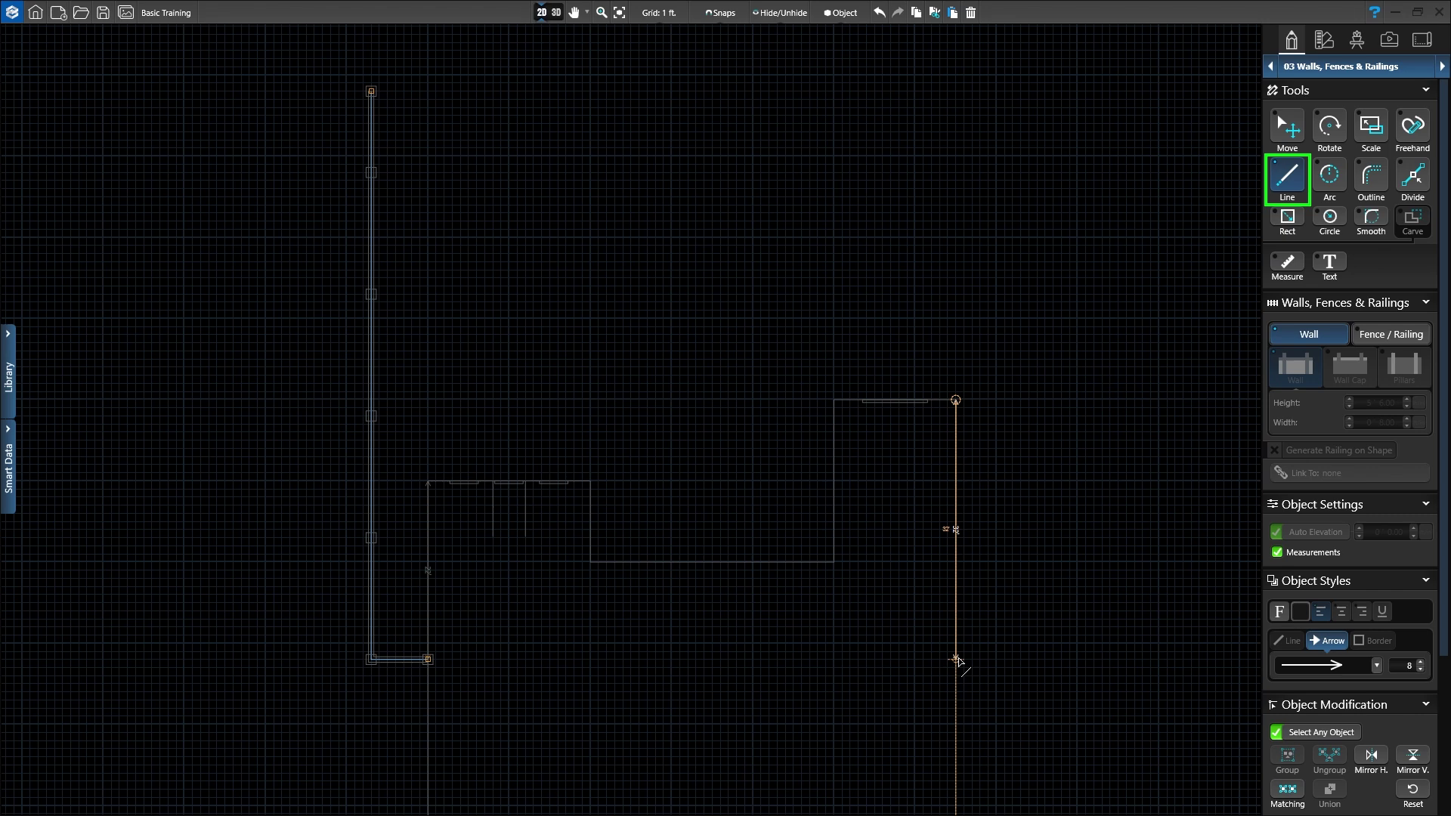
- Draw a wall 18 ft right from the measured corner point, then straight up to the back
left_click(955, 661)
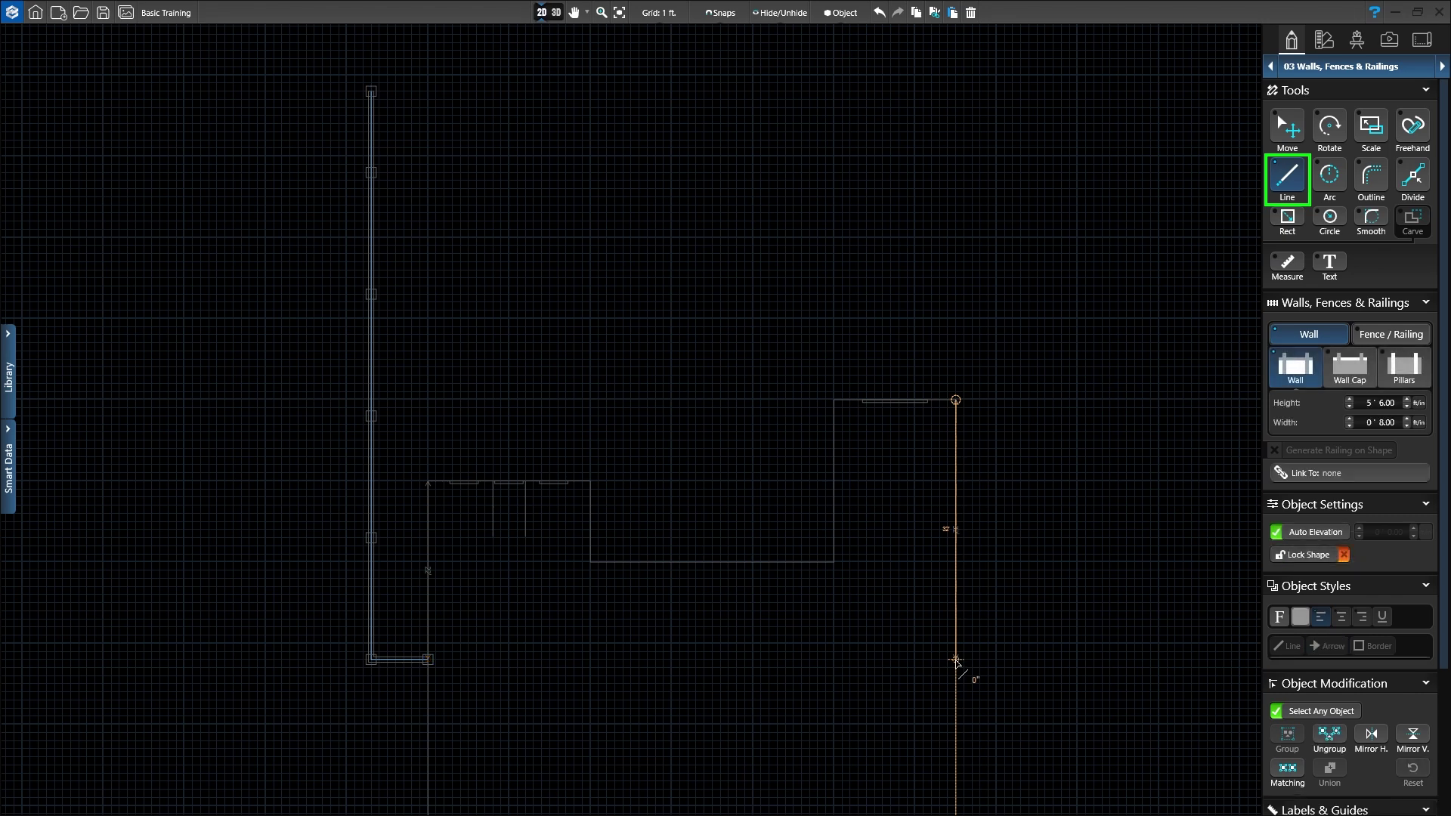
left_click(956, 660)
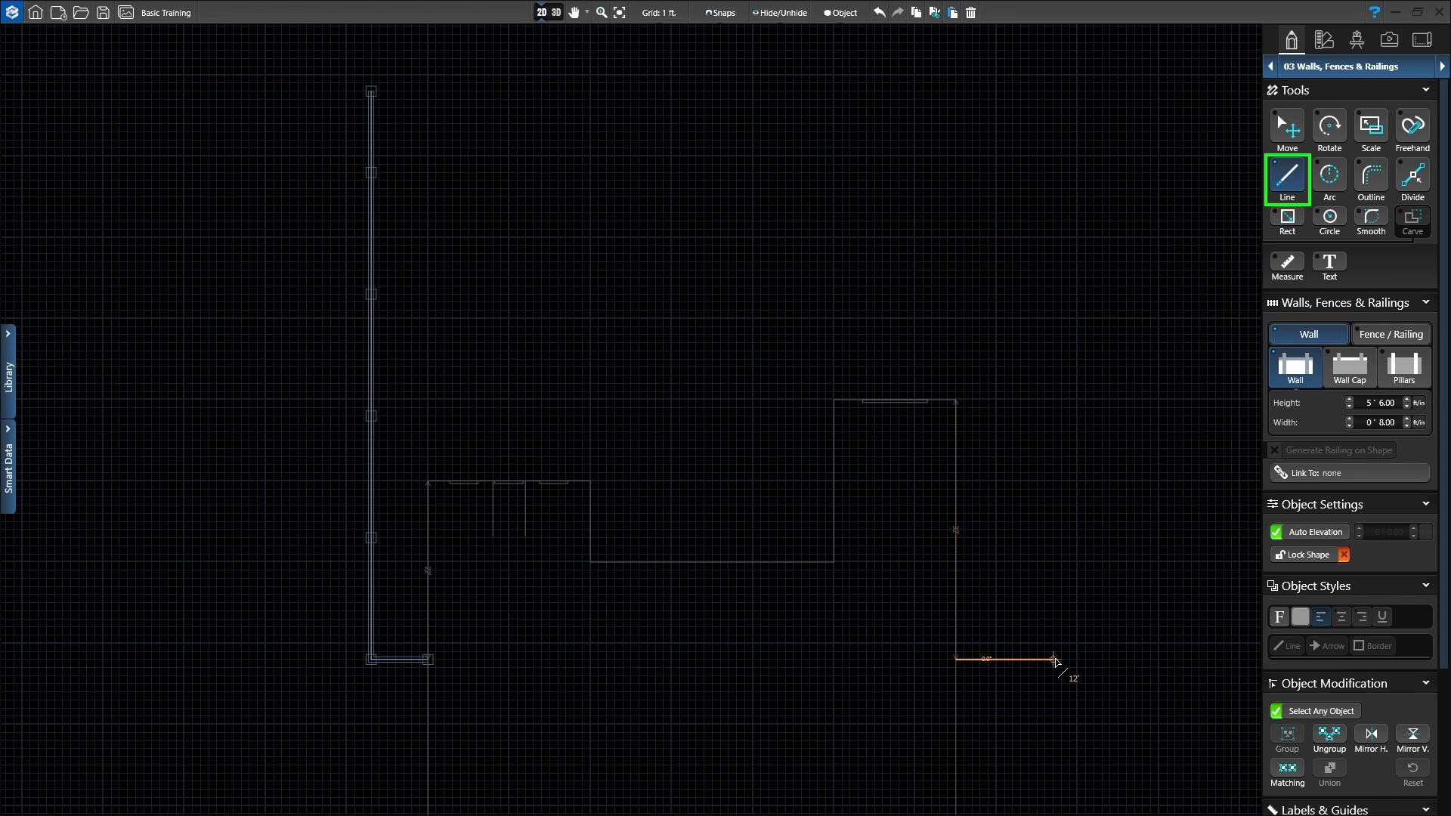
left_click(1100, 660)
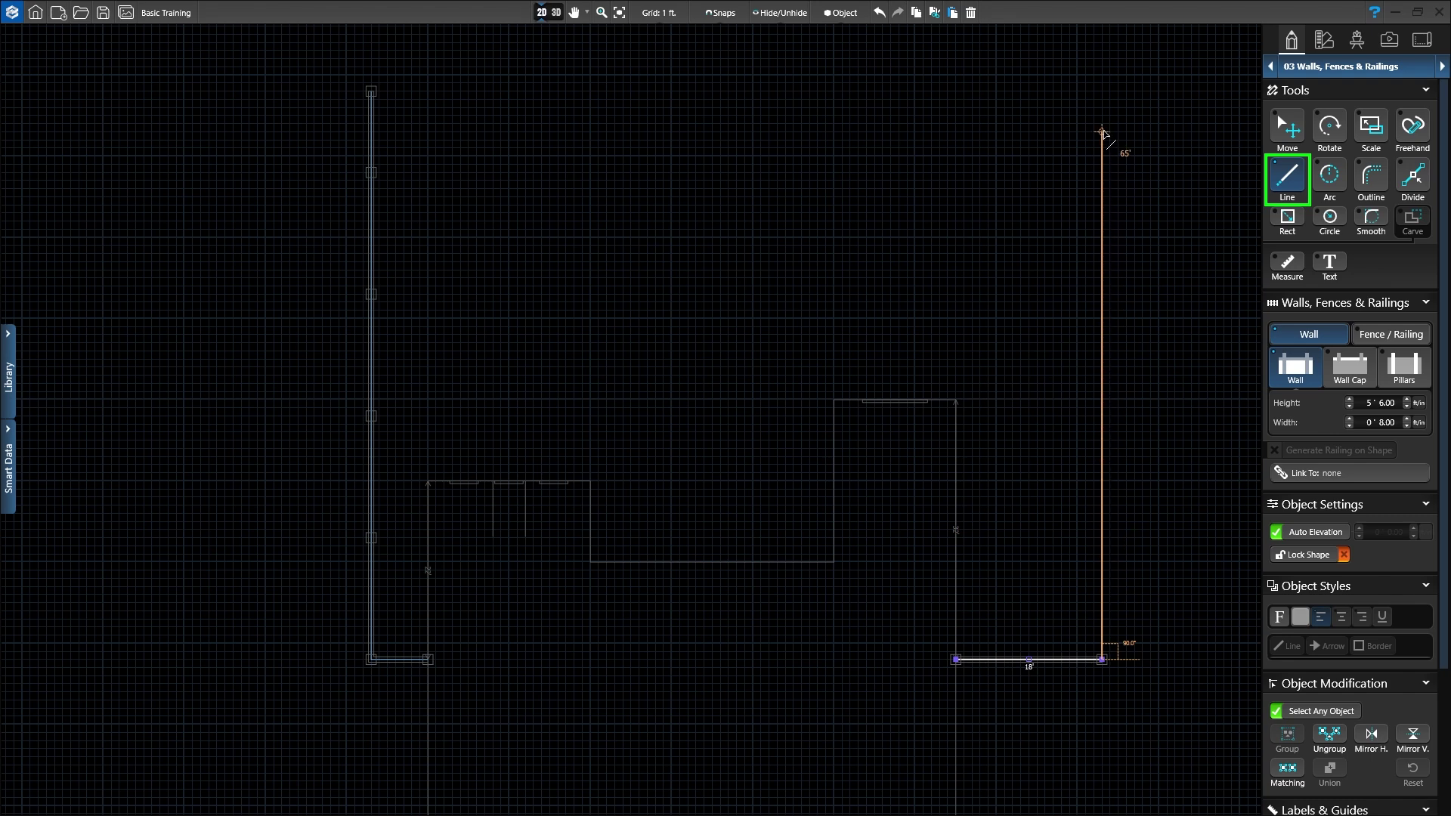
double_click(1102, 91)
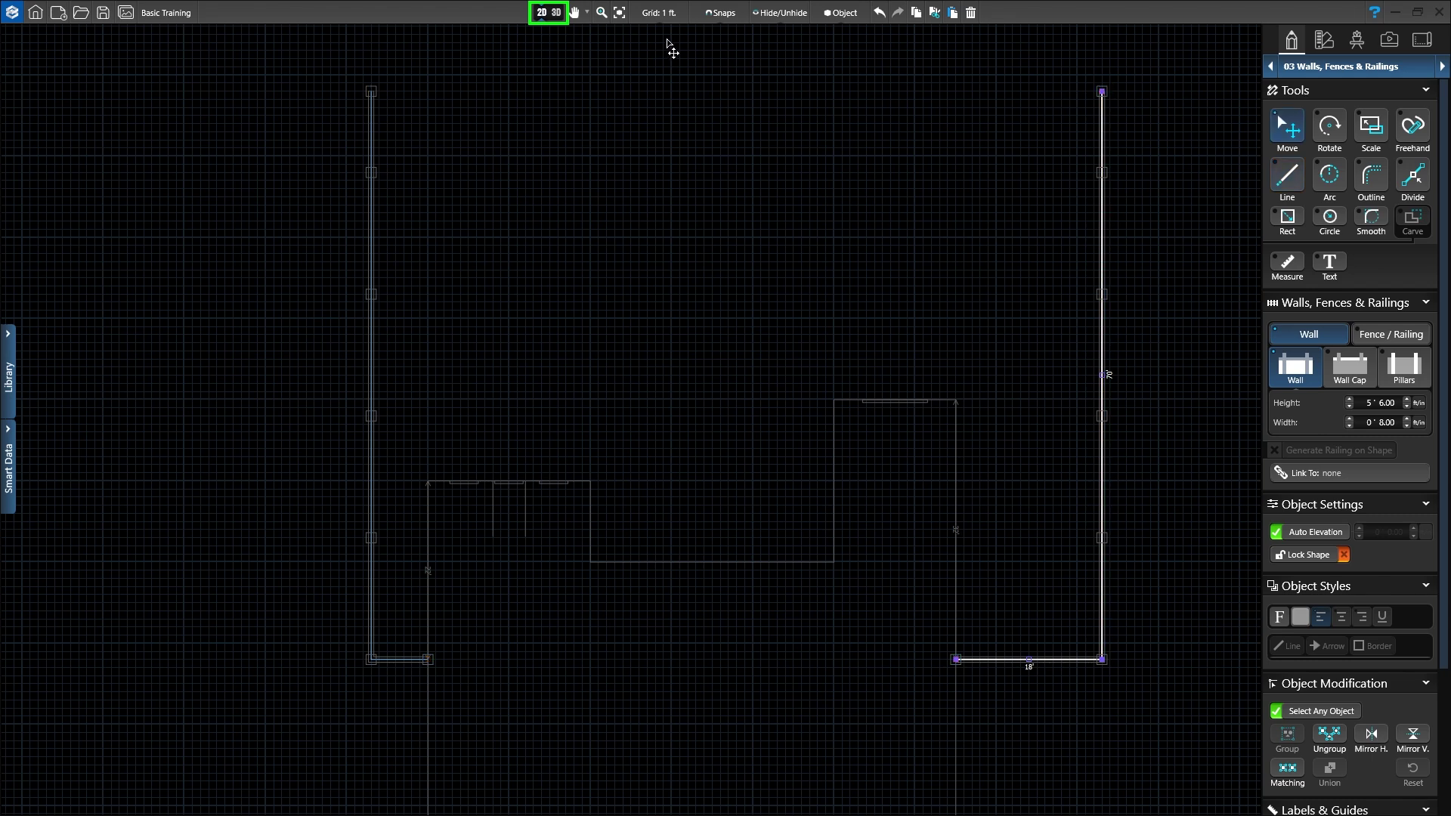
left_click(544, 13)
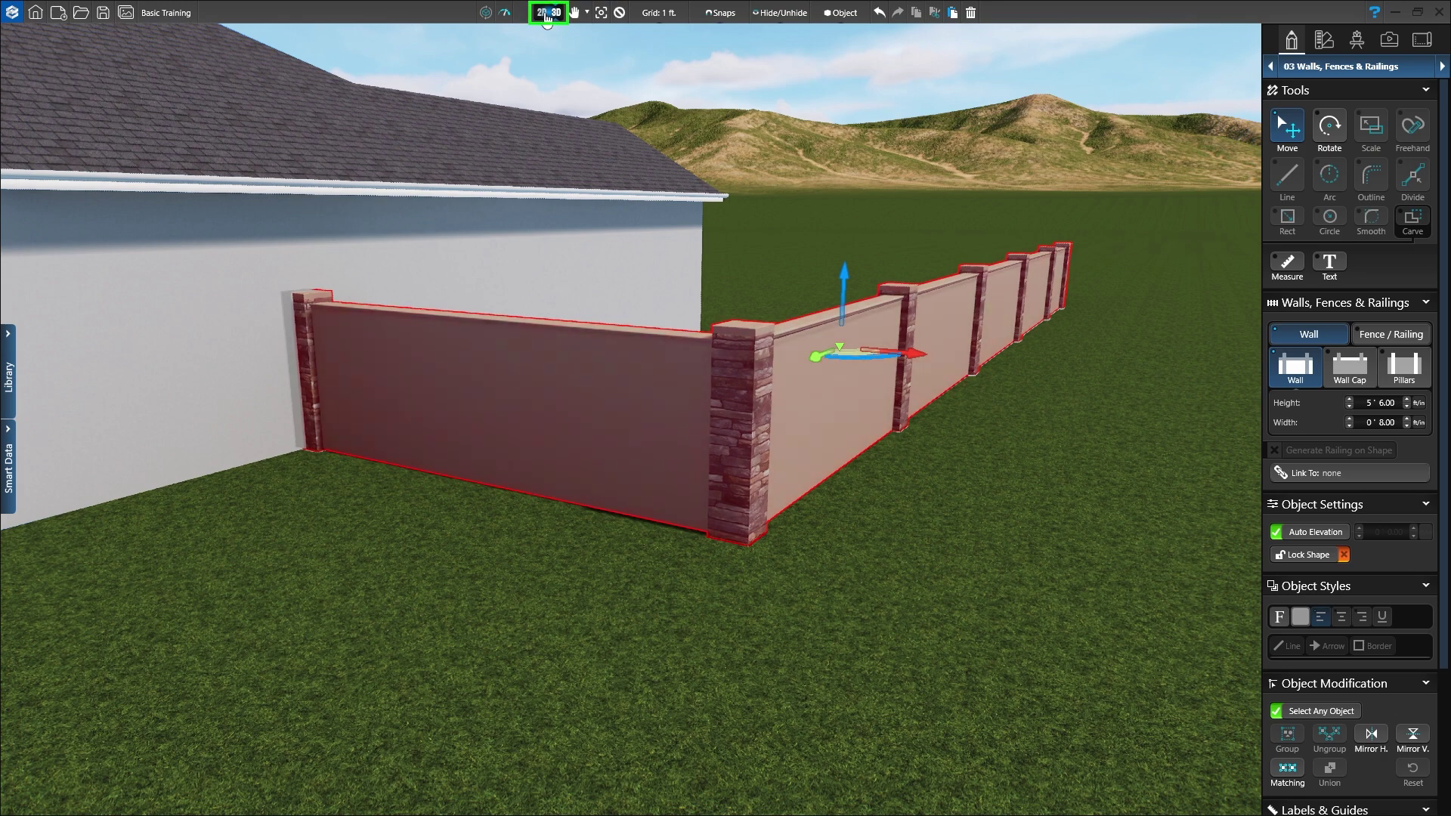
left_click(542, 13)
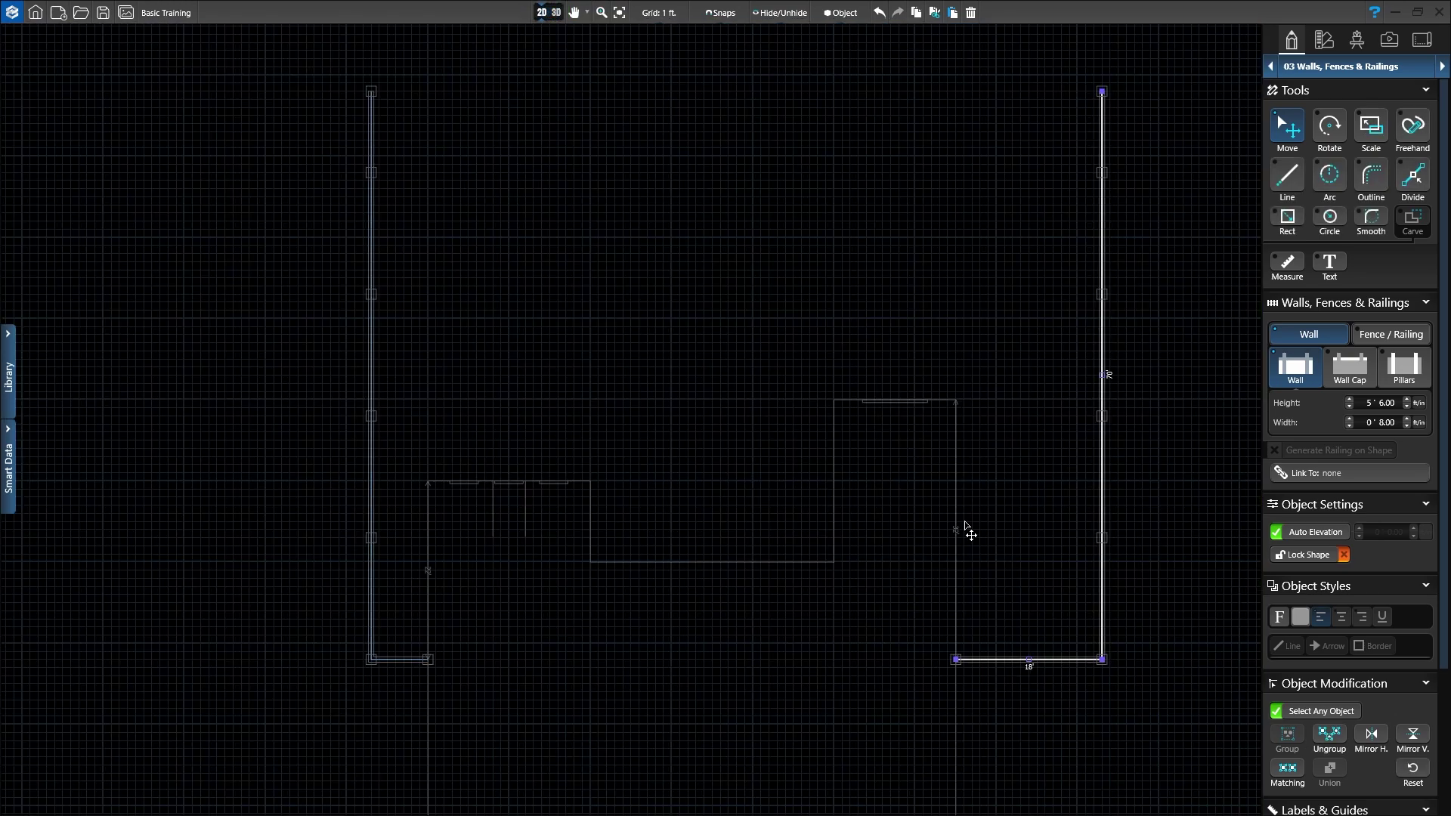
scroll(1030, 674, "up", 5)
scroll(768, 545, "up", 1)
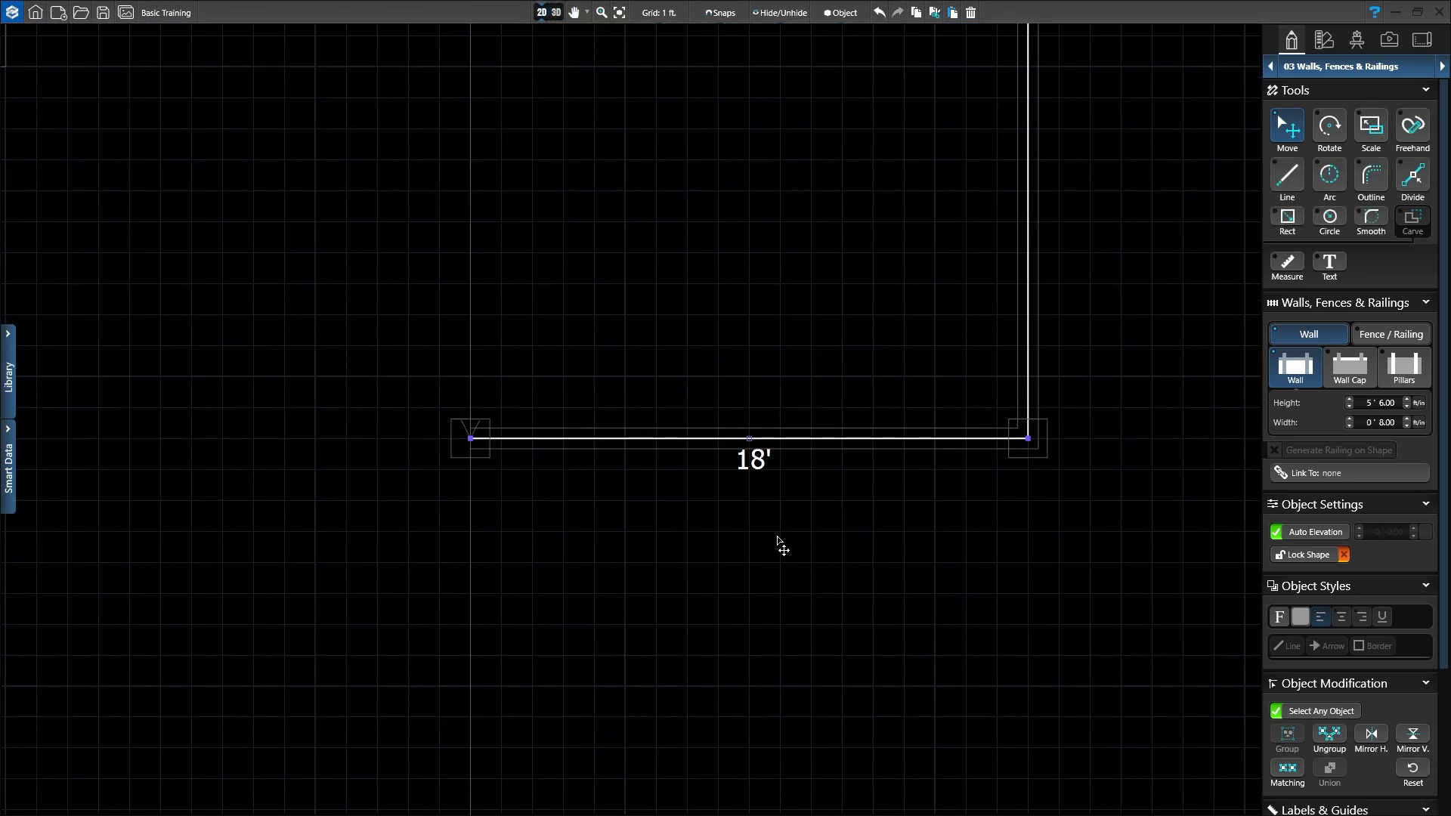
scroll(778, 544, "up", 1)
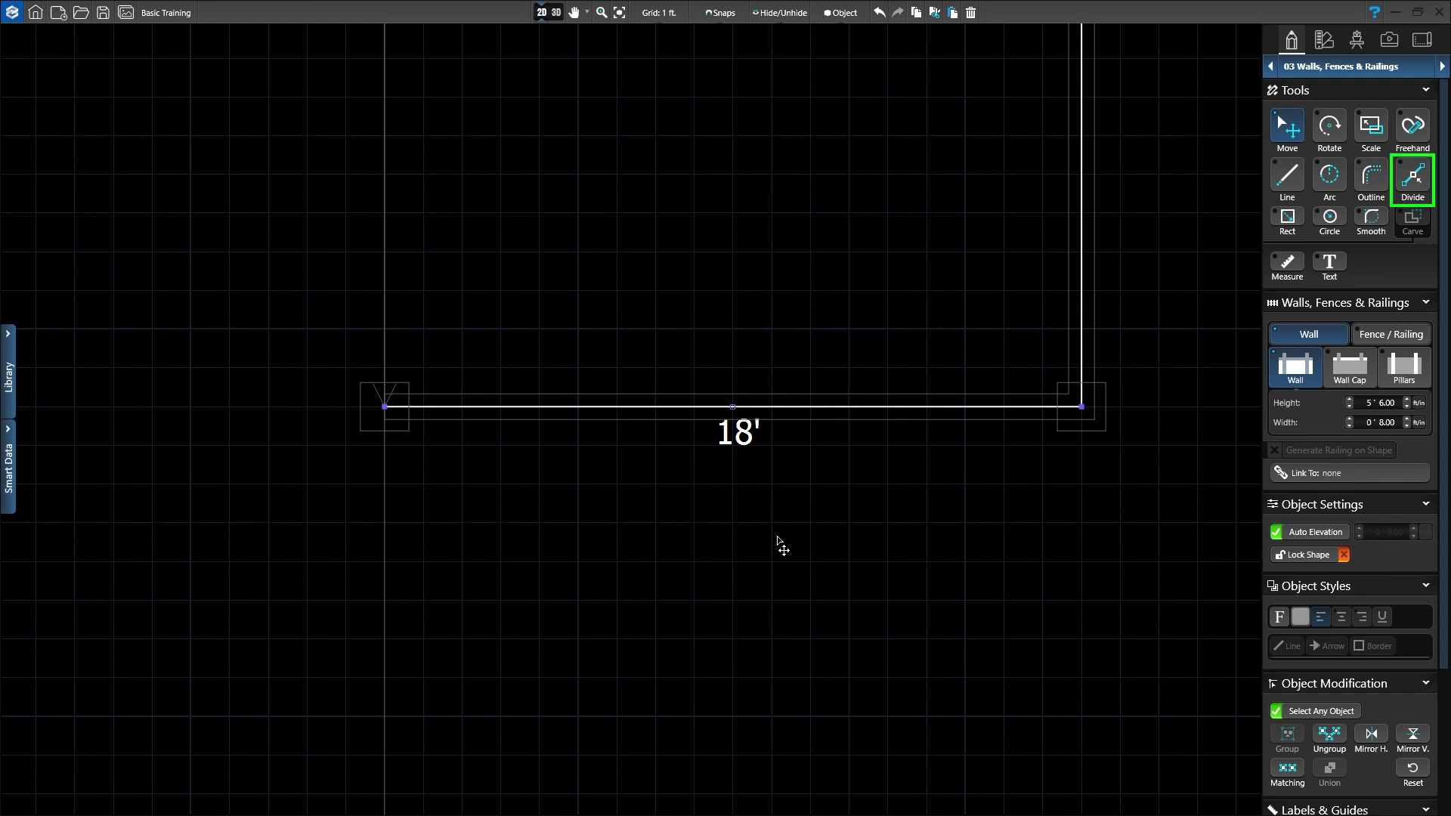
- Divide the 18' wall at 4' and 9', then delete the 5' piece for the gate
key("d")
left_click(538, 408)
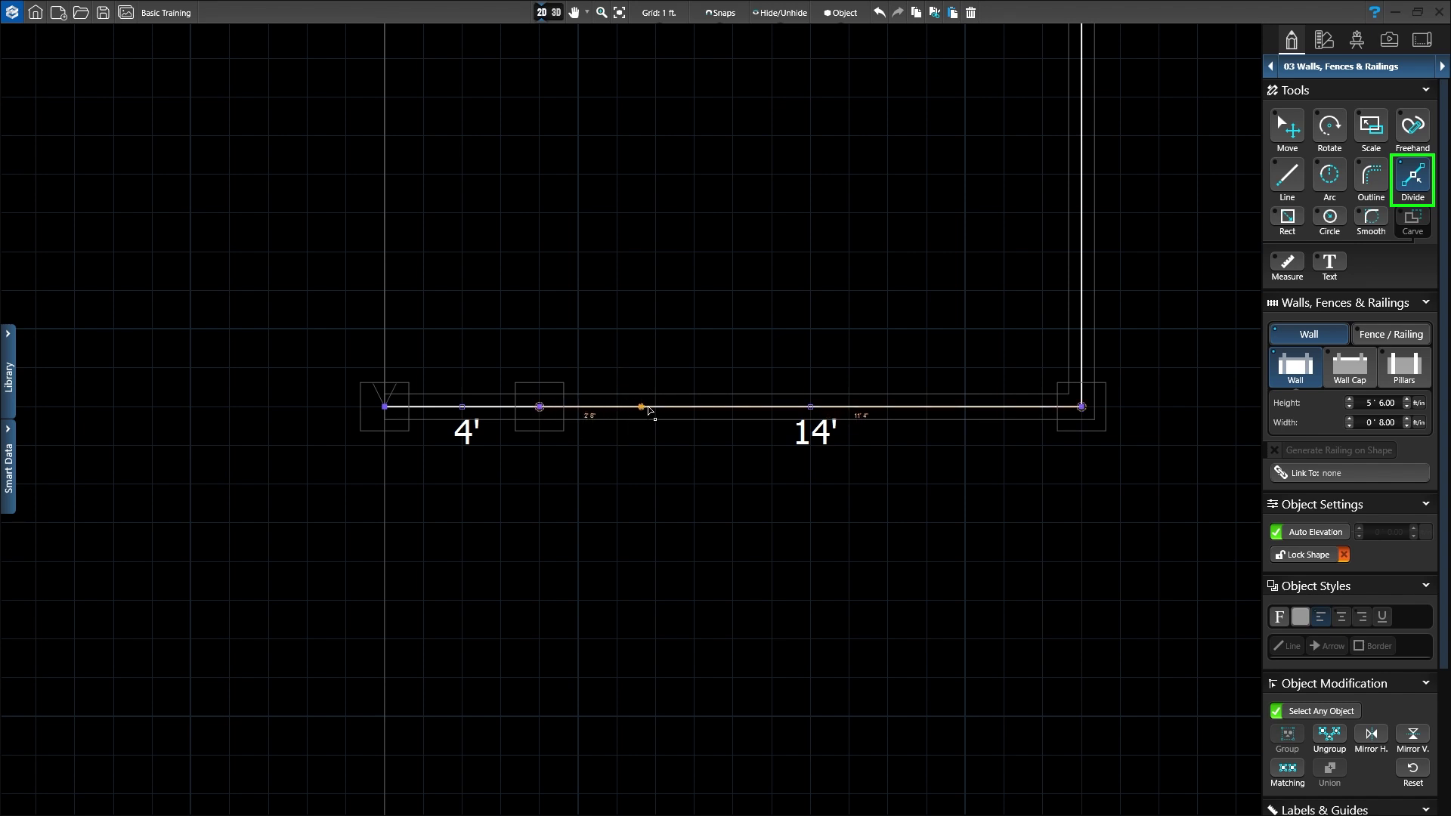
key("Escape")
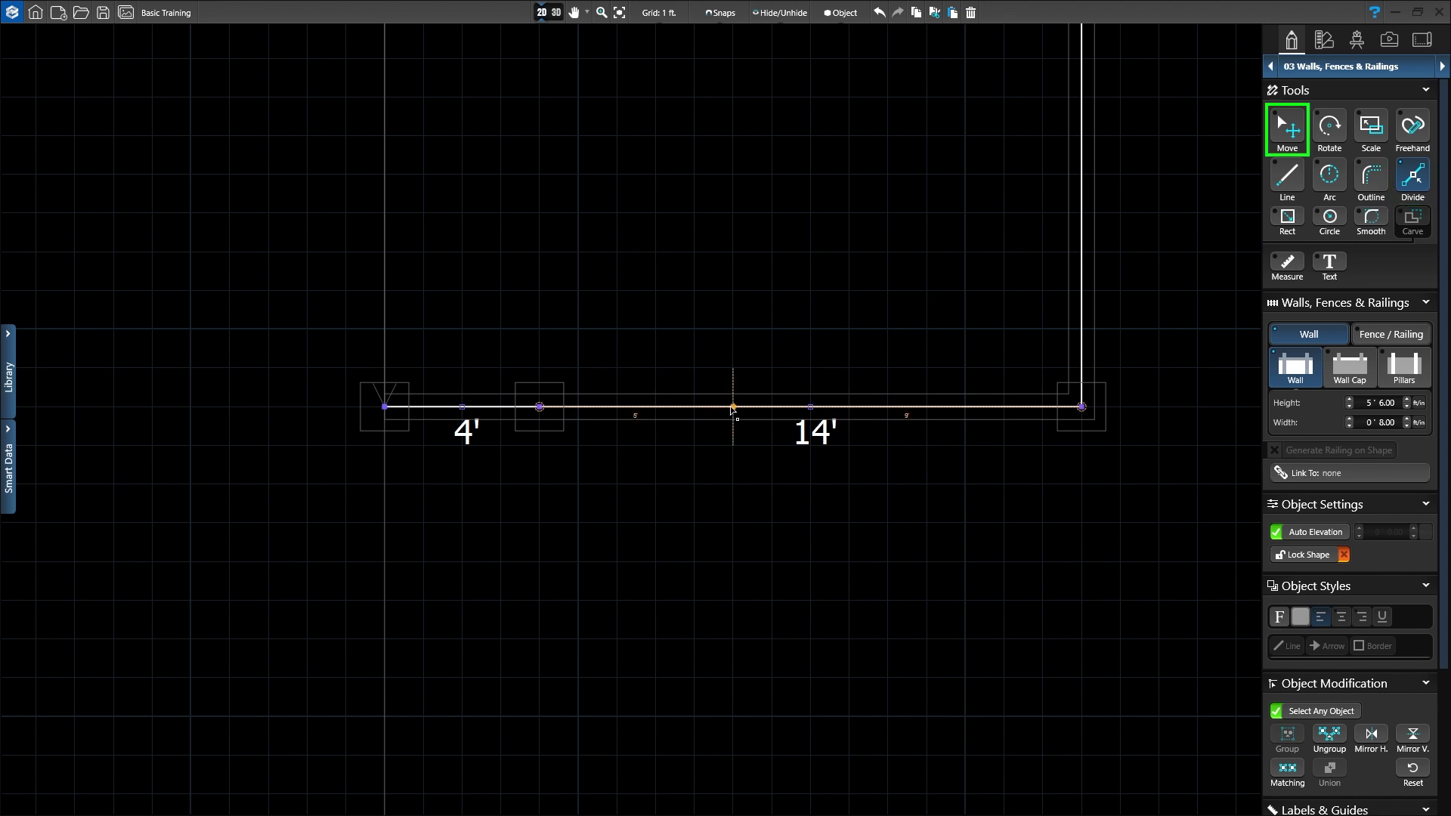
left_click(732, 408)
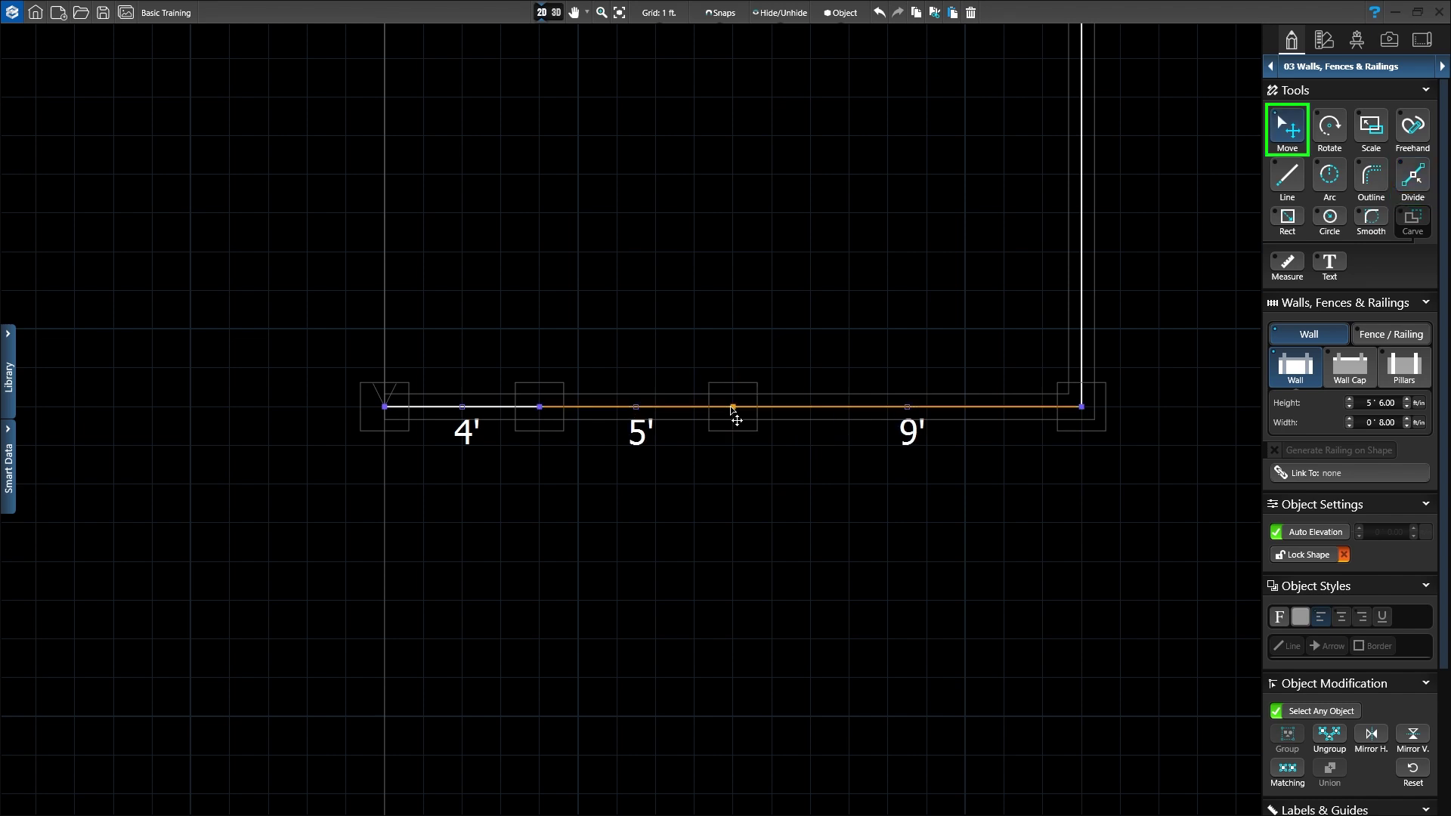
left_click(641, 411)
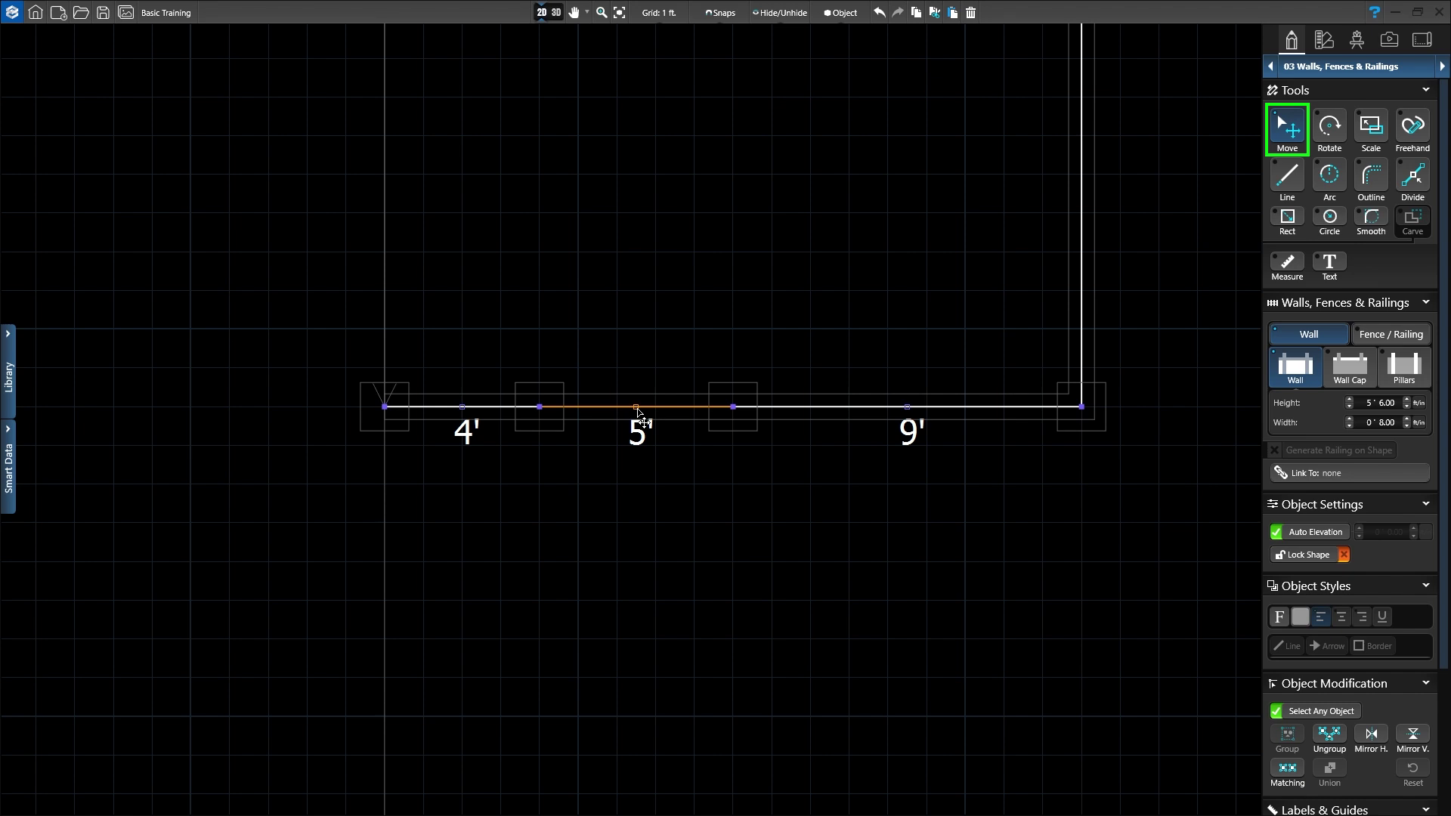
key("Delete")
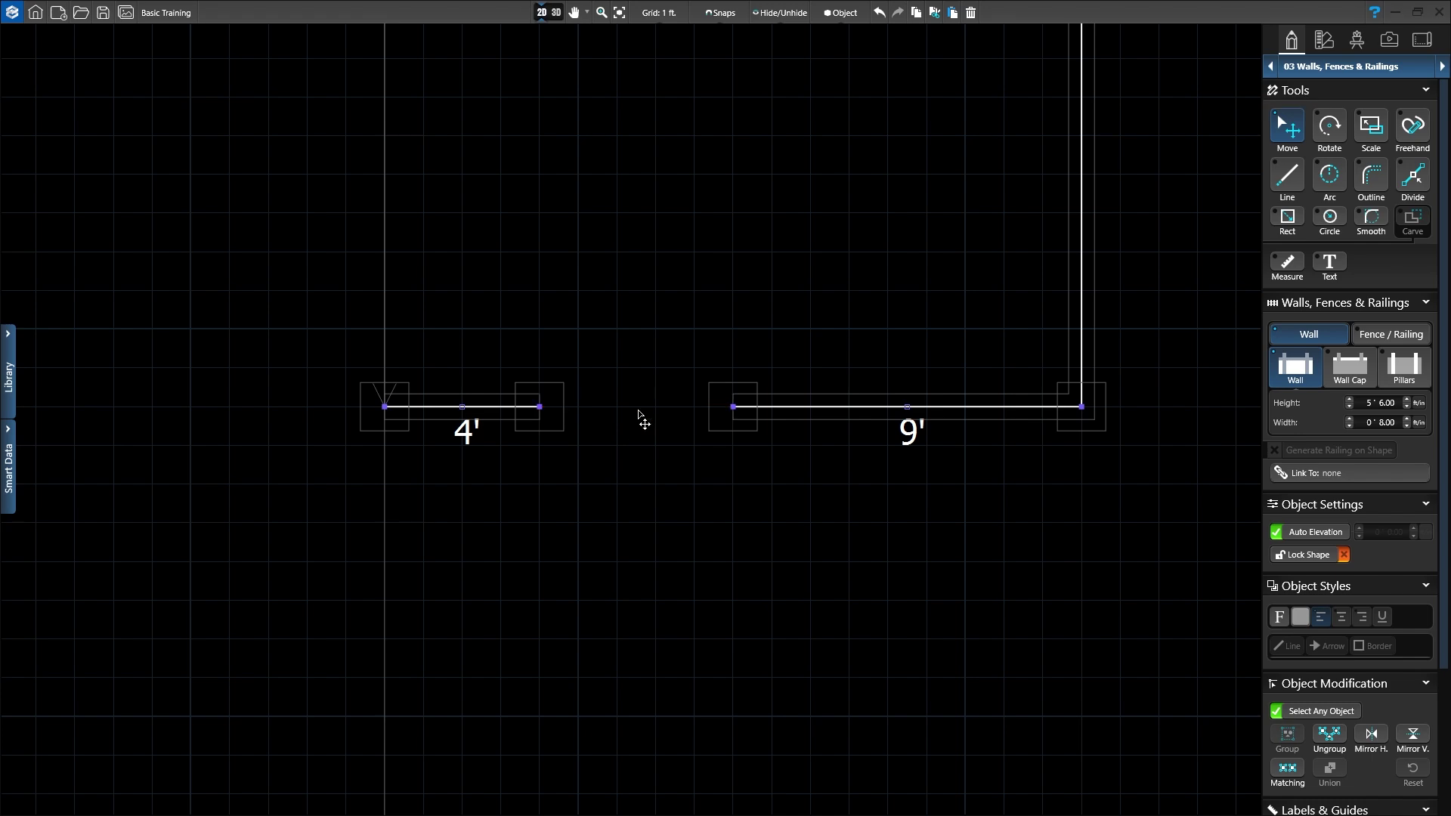
scroll(625, 388, "down", 2)
scroll(616, 375, "down", 2)
scroll(600, 362, "down", 2)
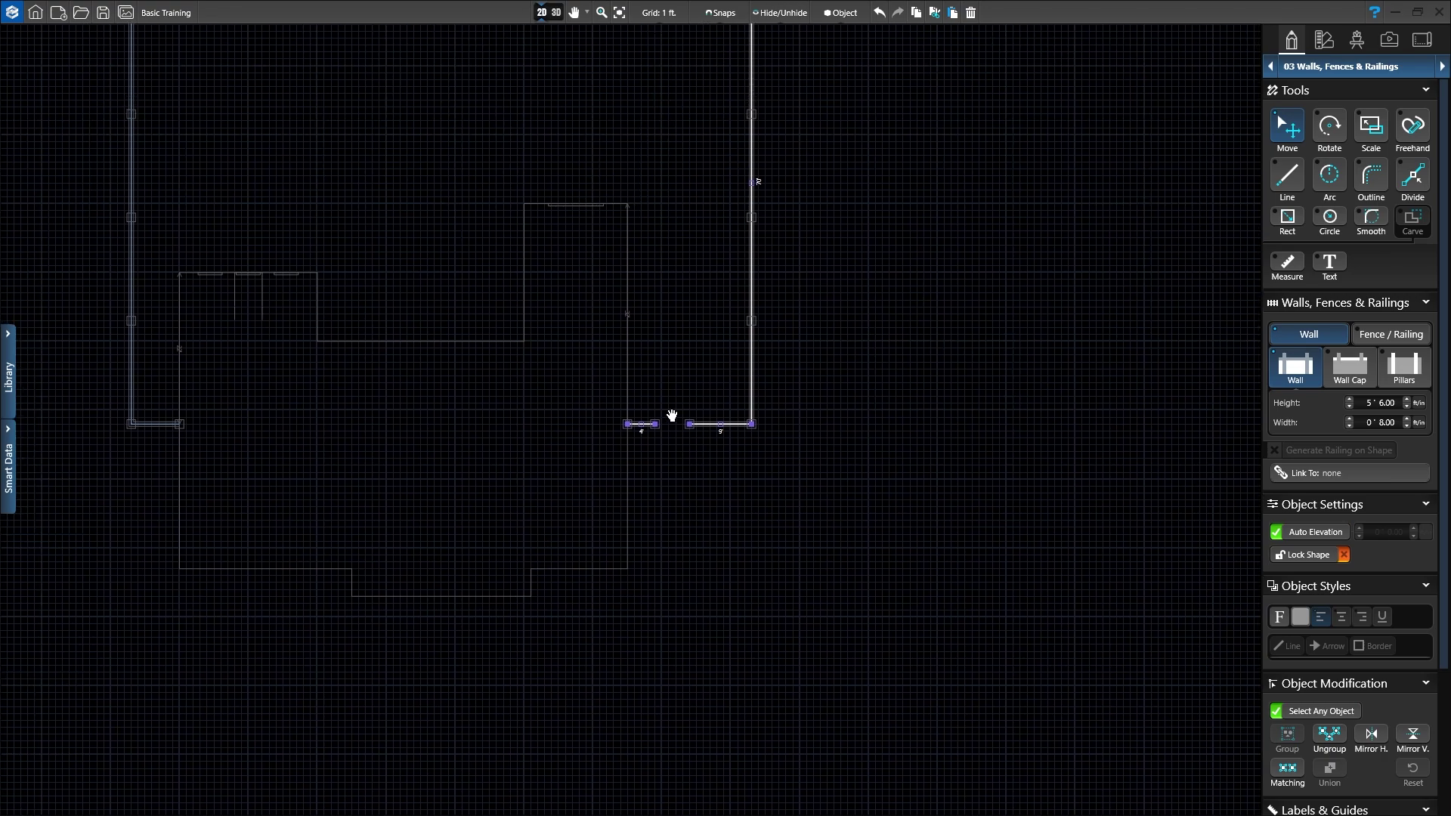
- Draw a back wall from the right wall's top end to the left corner
middle_click_drag(671, 415, 851, 586)
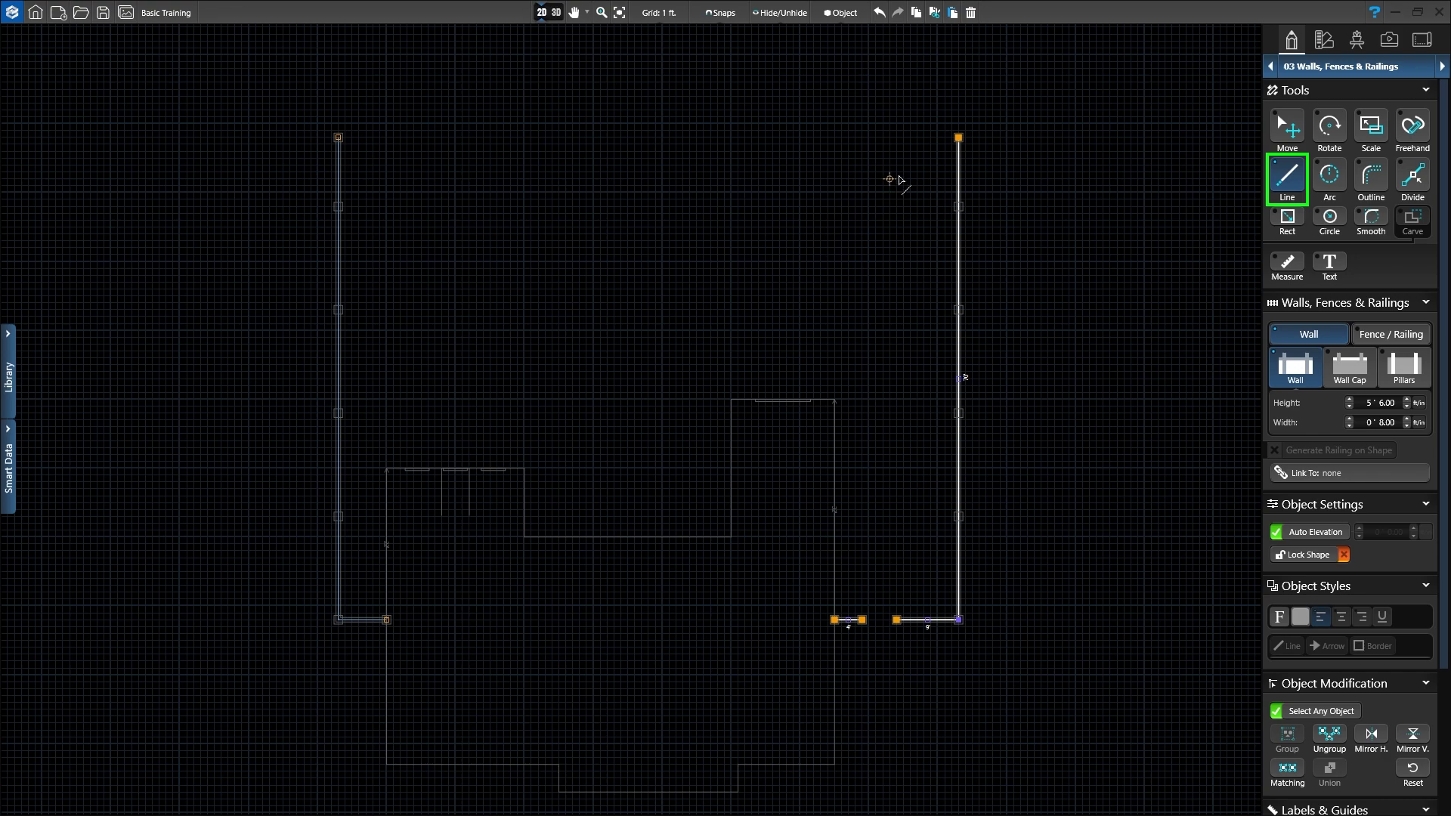
left_click(959, 137)
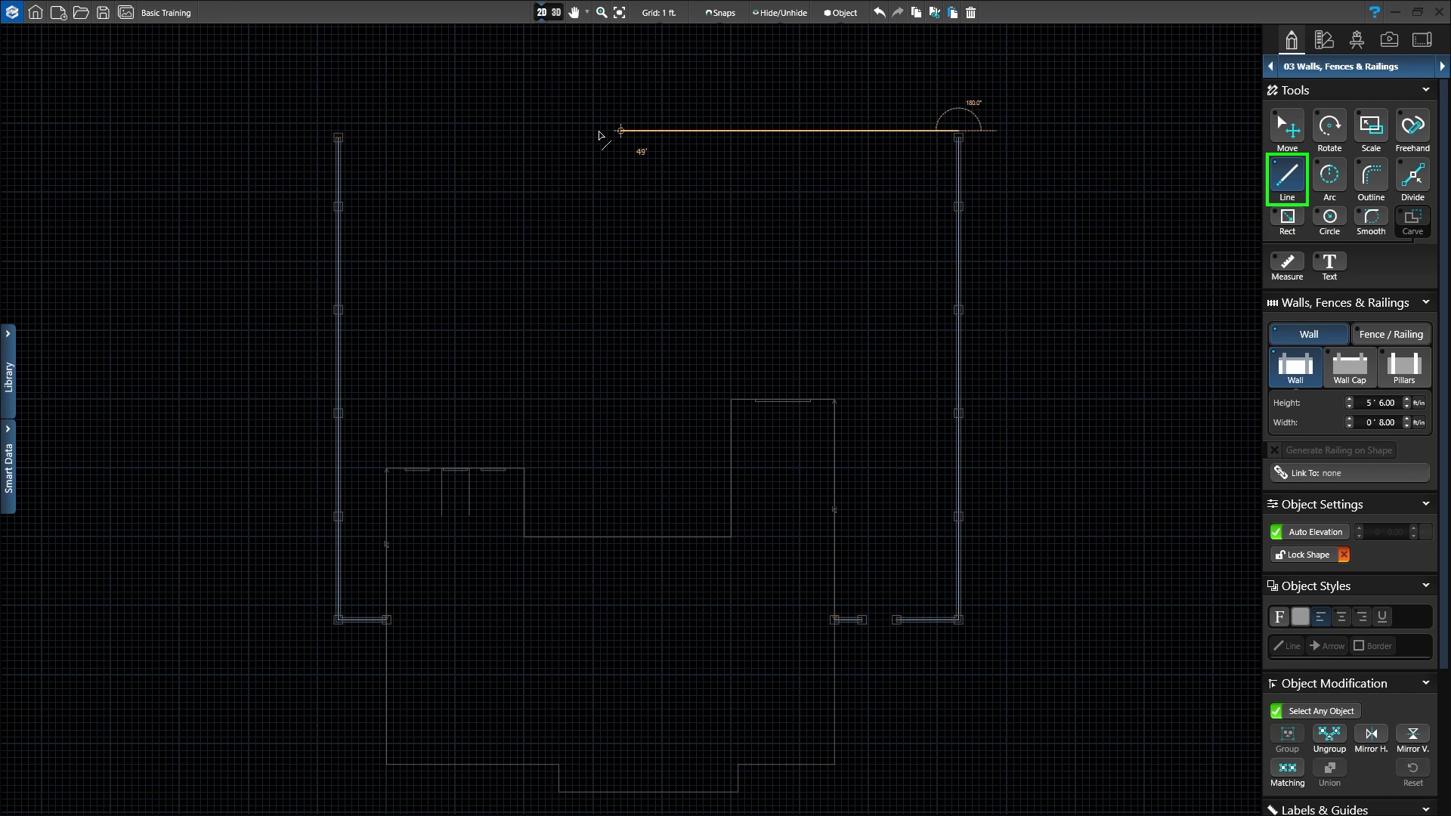
left_click(339, 131)
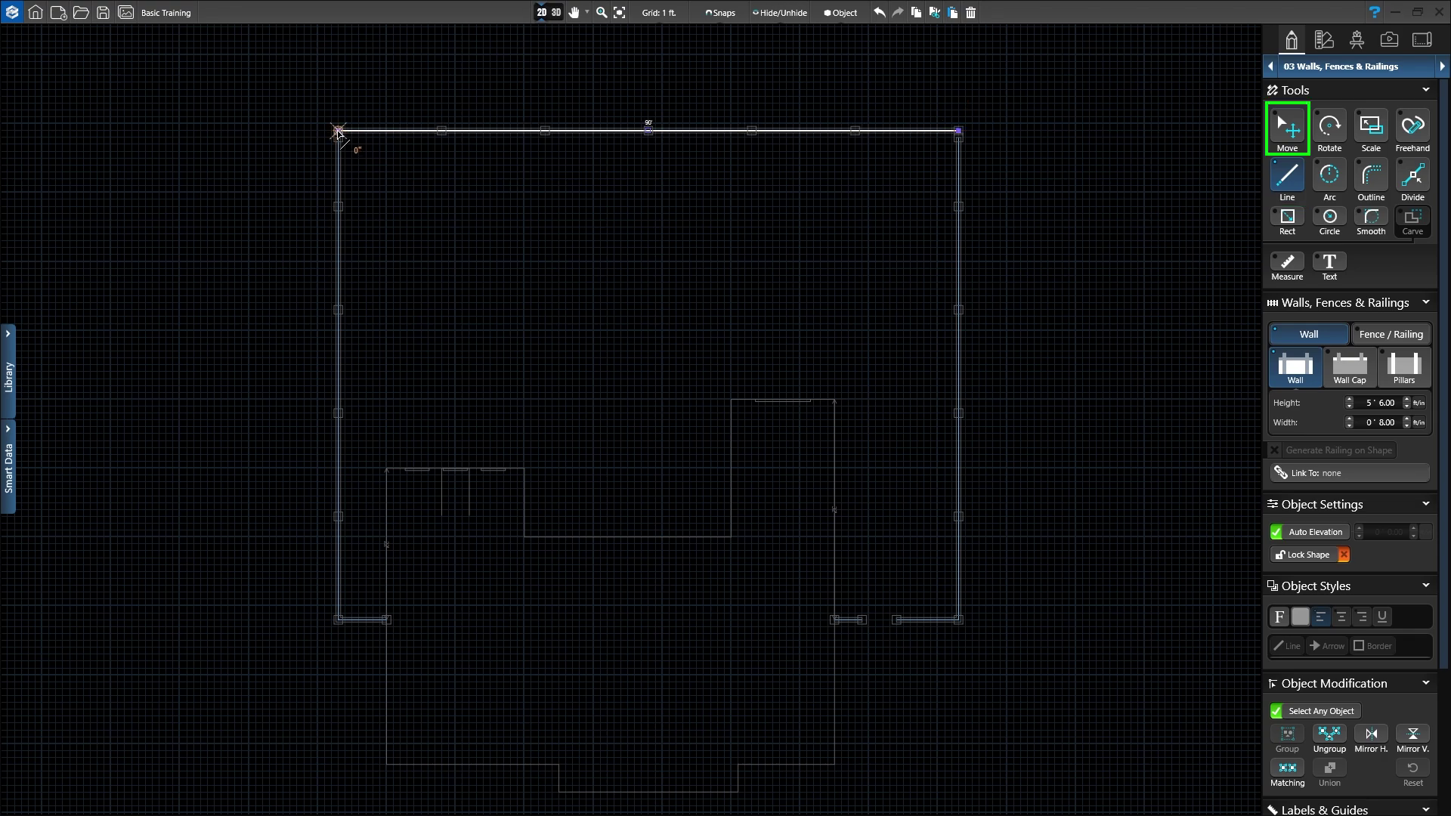
right_click(338, 129)
- Nudge the back wall toward the house, convert it to a fence, and view it in 3D
left_click(385, 134)
left_click(648, 130)
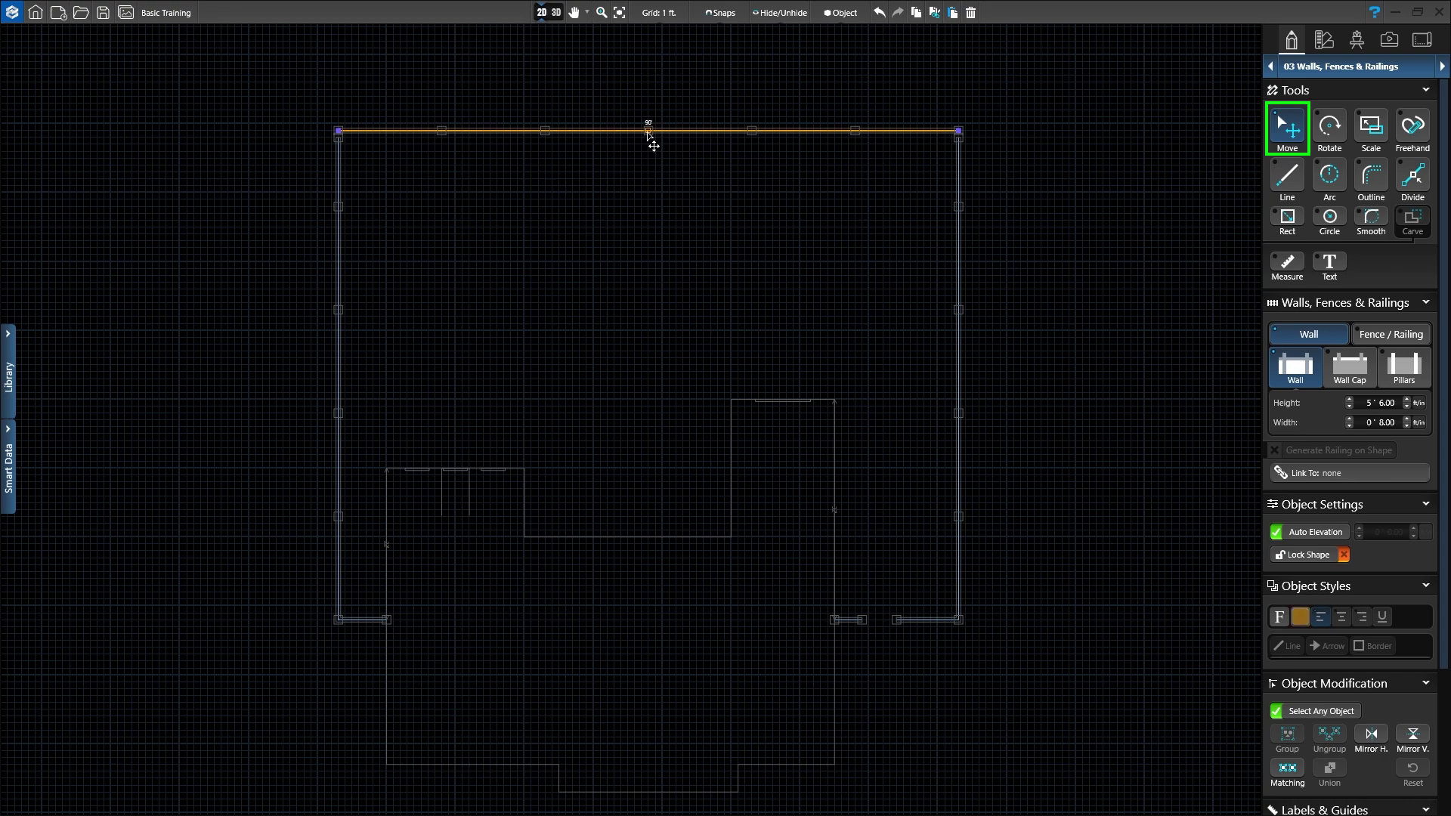
left_click_drag(647, 131, 649, 138)
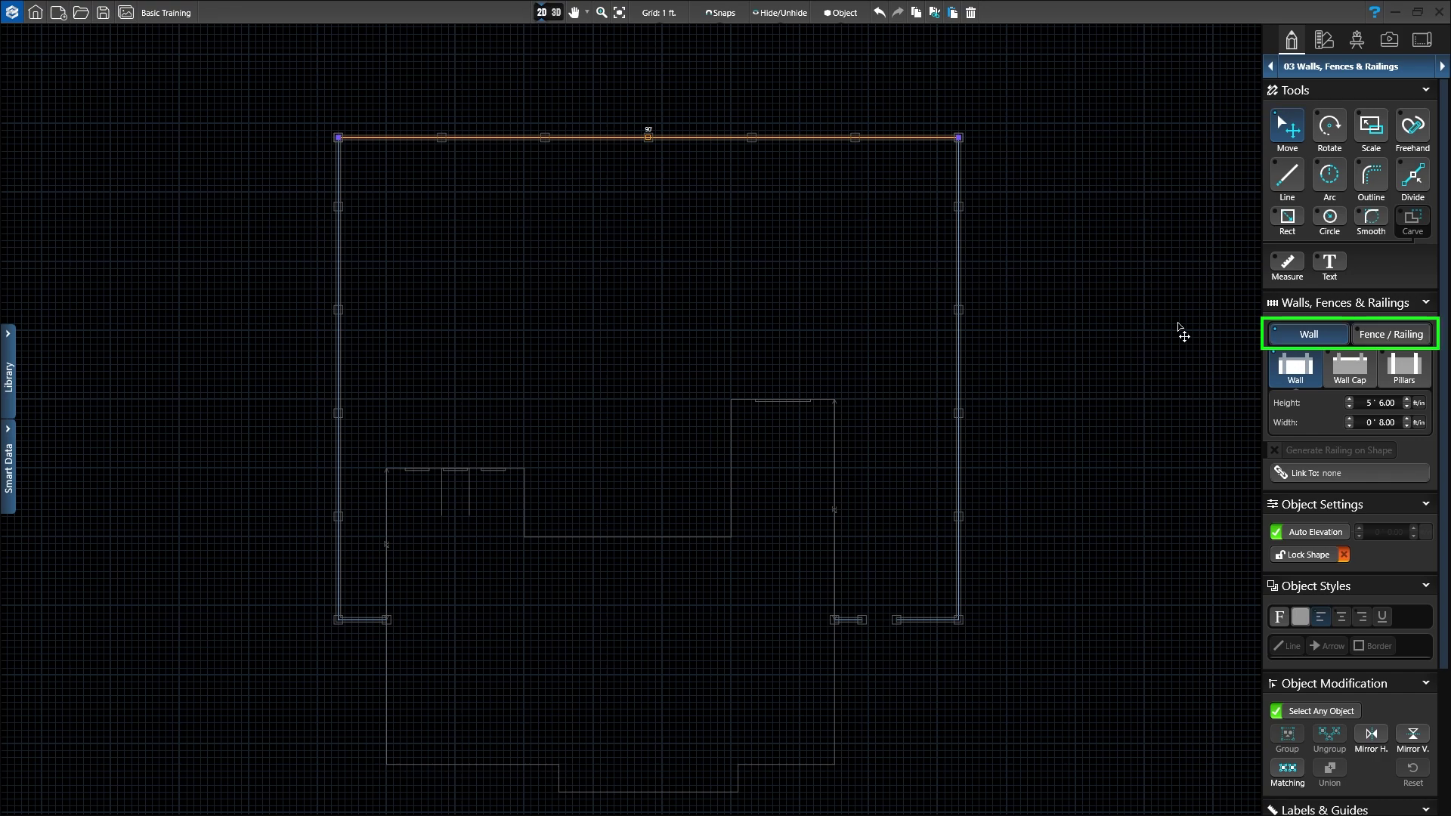
left_click(1384, 337)
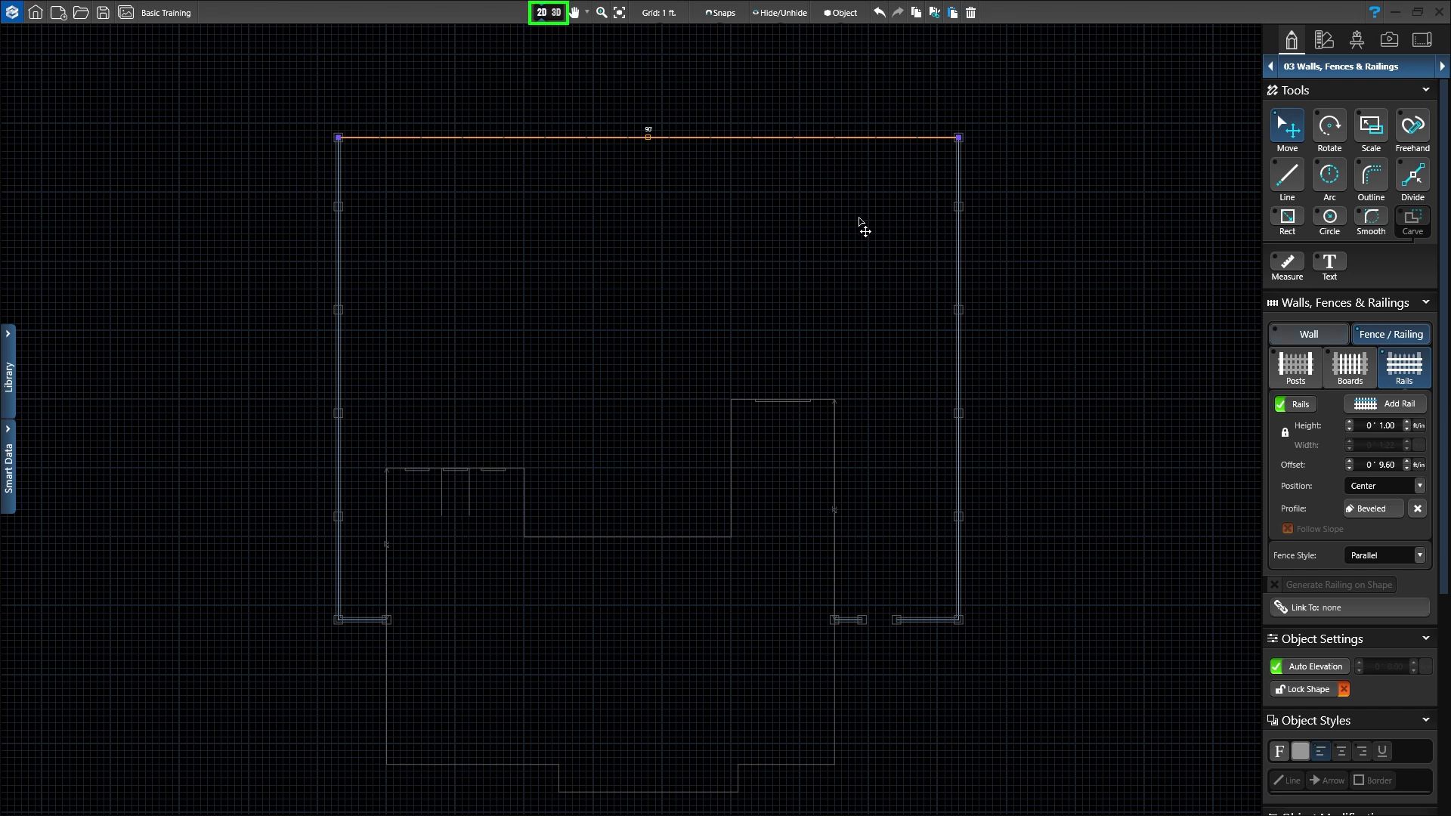
left_click(555, 17)
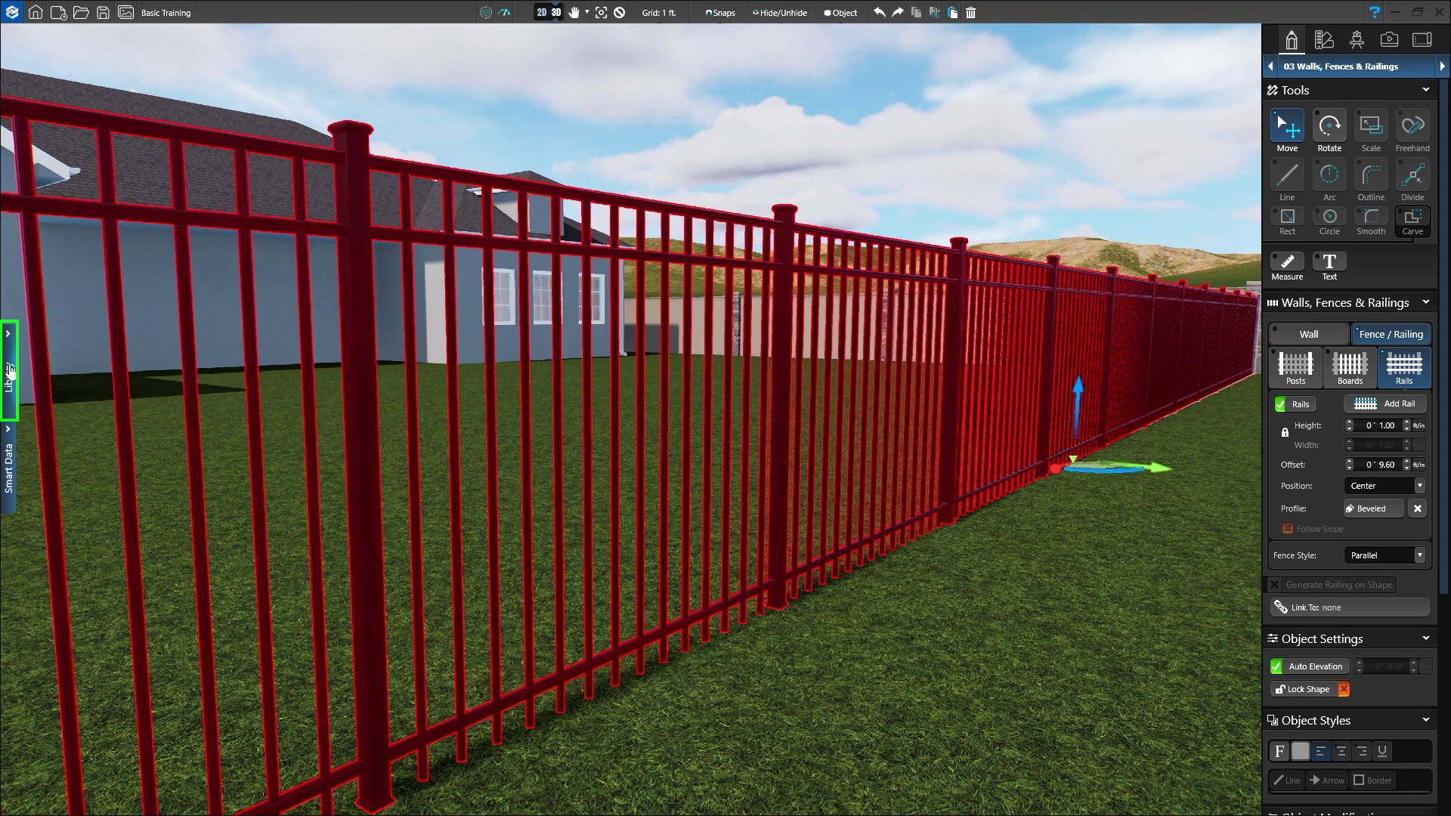
- Apply the Iron, Spear Top preset from Walls, Fences & Railings to the back fence
left_click(9, 364)
left_click(76, 184)
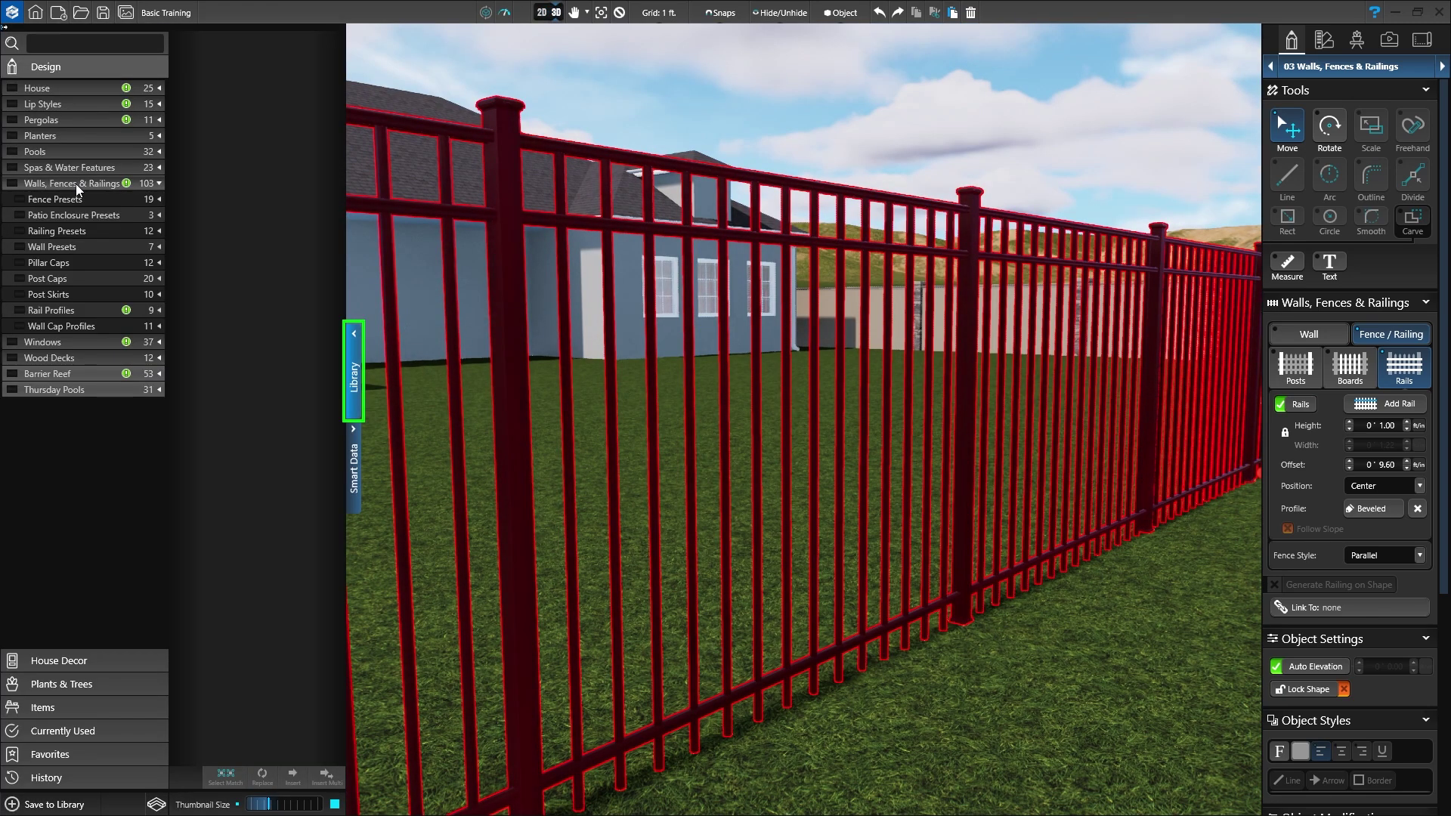
left_click(20, 198)
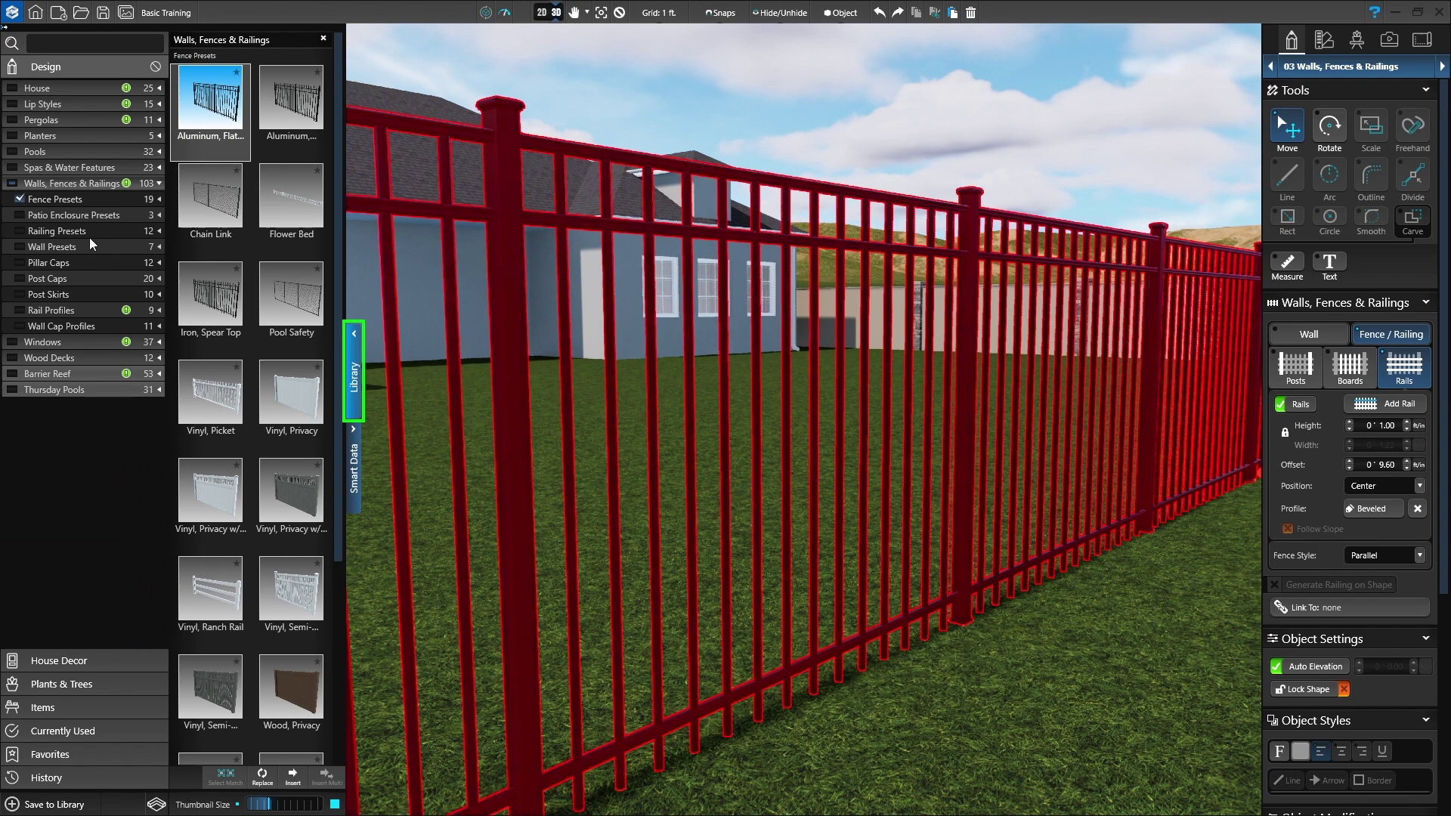
left_click(205, 297)
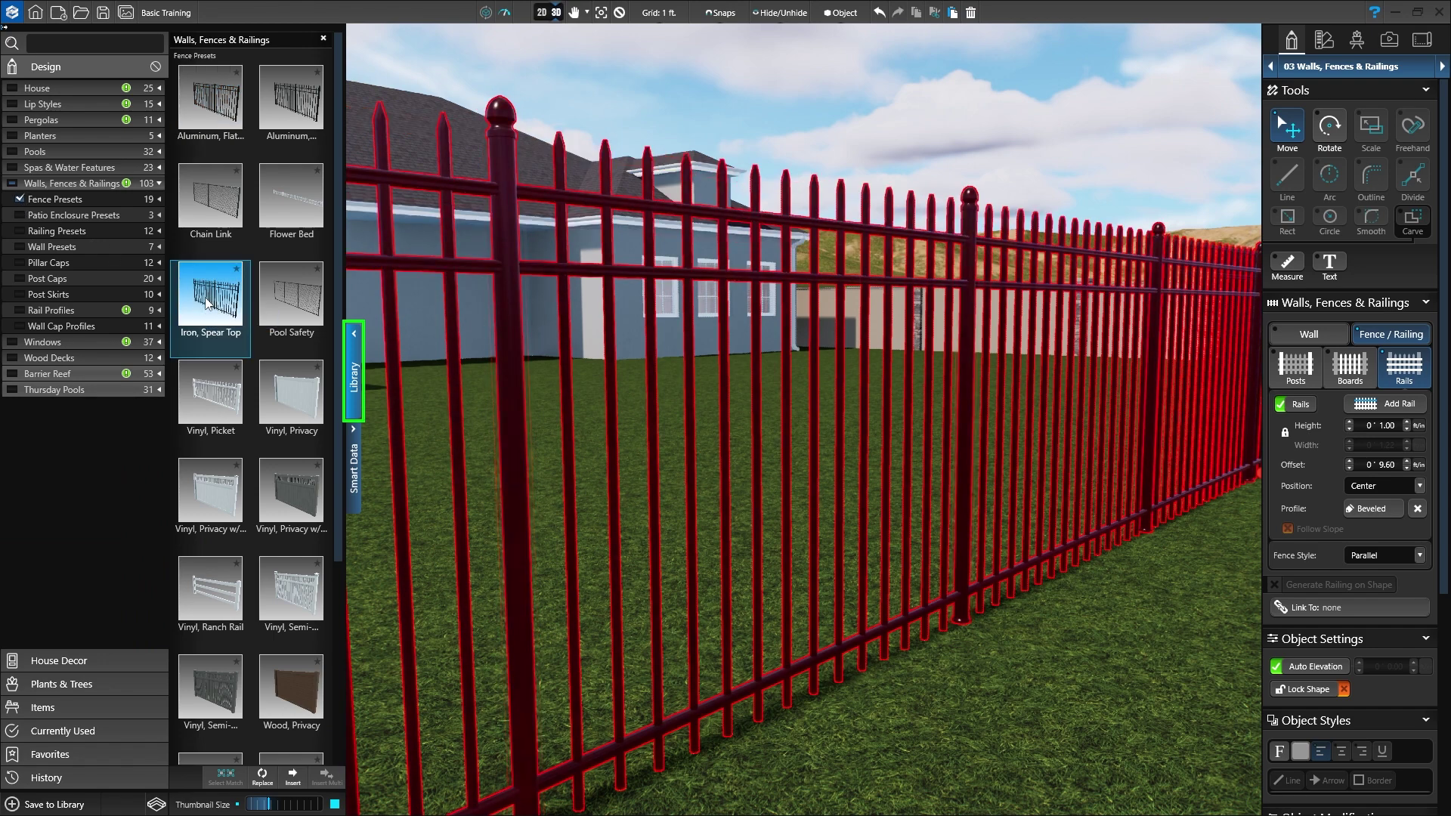
left_click(358, 350)
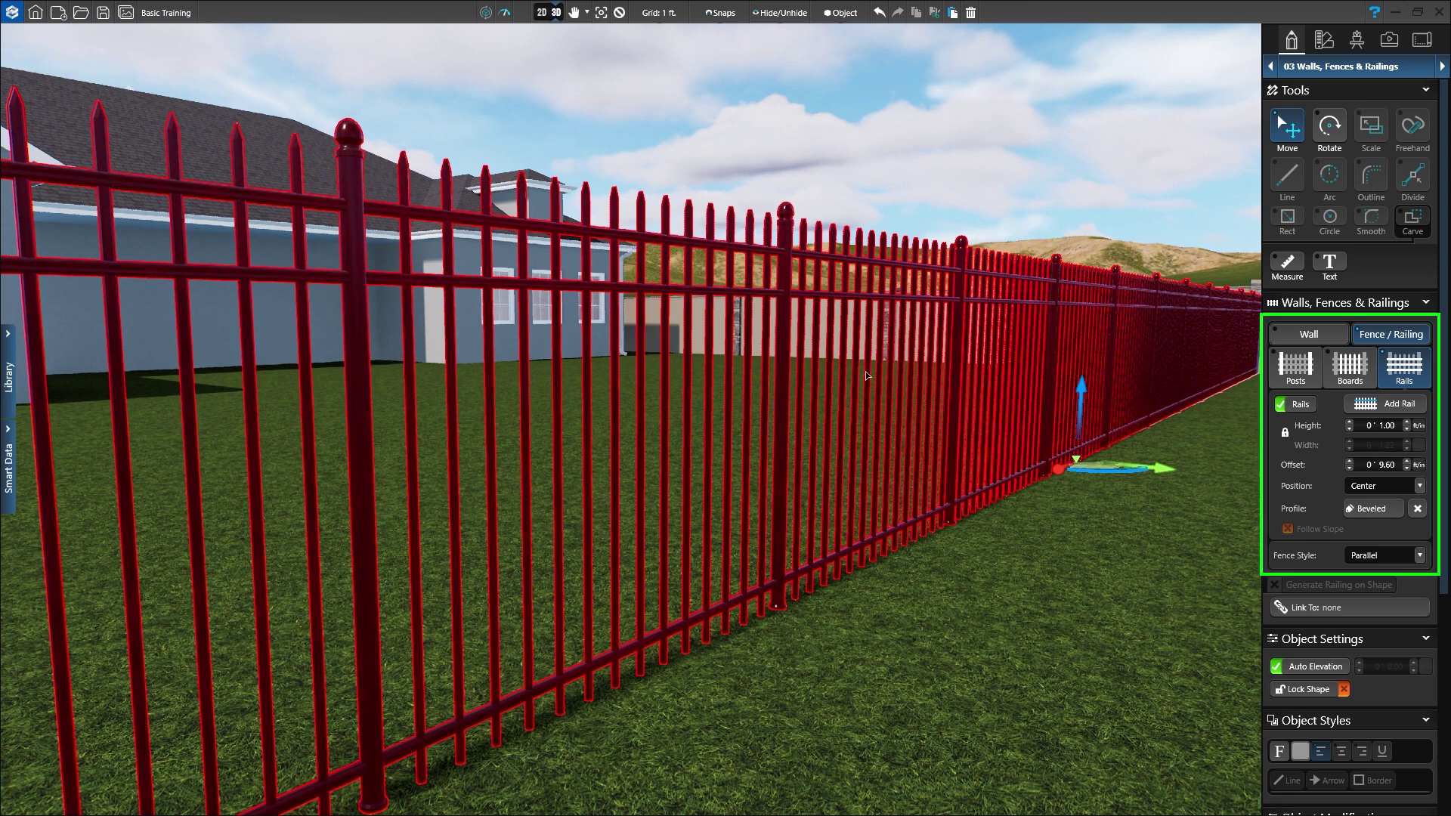
- Set the fence post height to 4' 7.00 and post spacing to 7' 2.00
left_click(1296, 364)
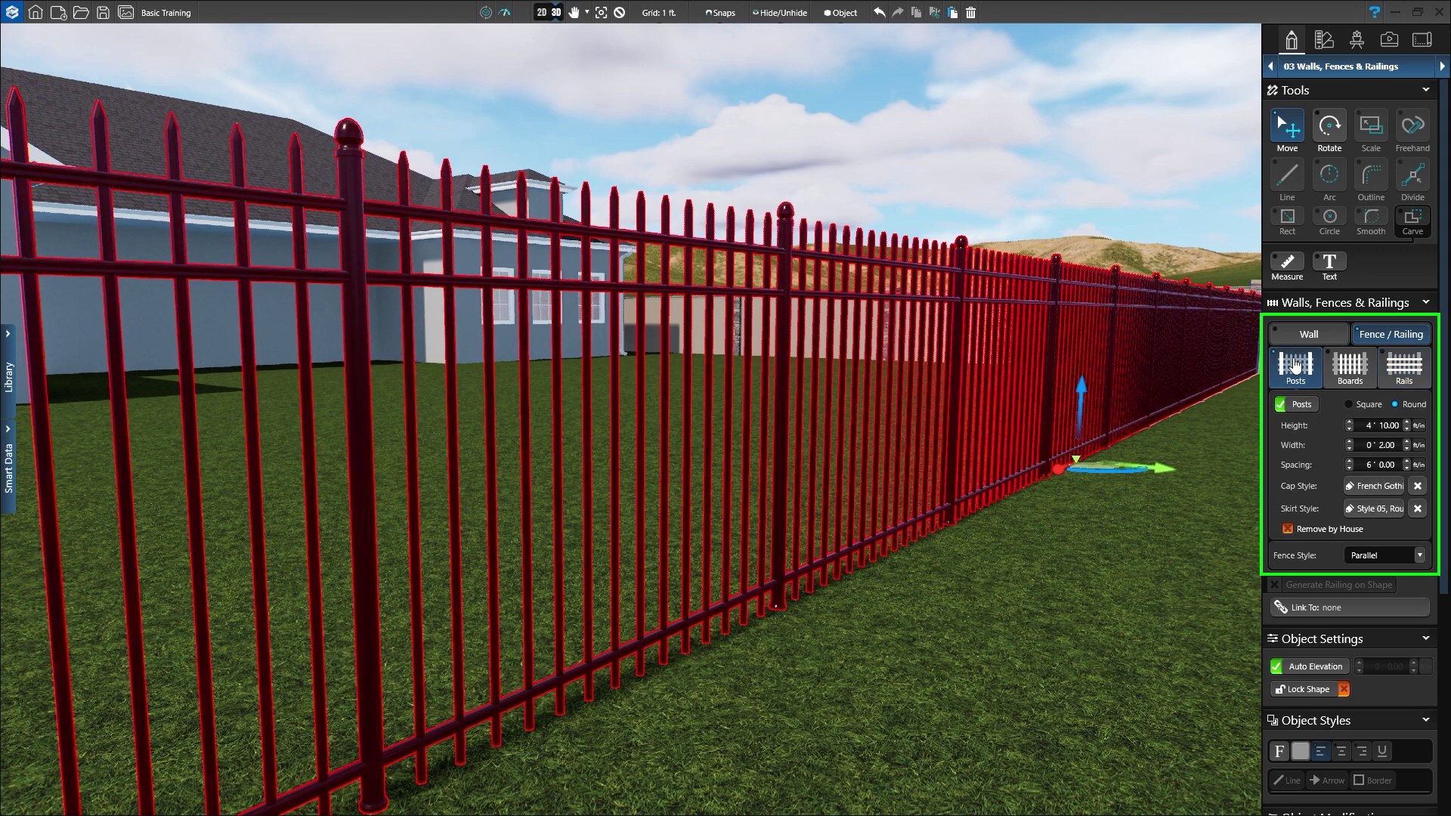
left_click(1408, 428)
left_click(1408, 429)
left_click(1409, 428)
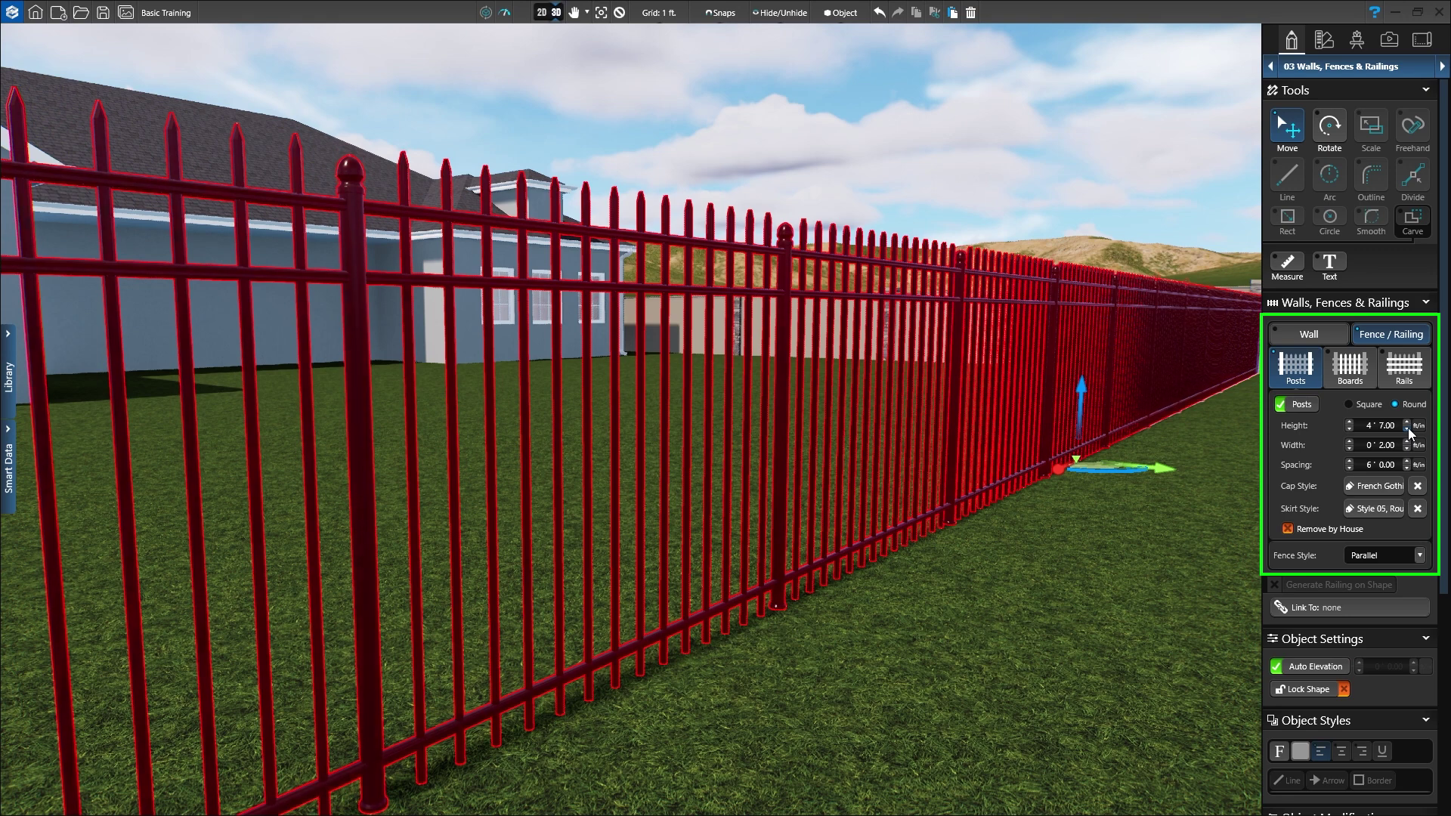
left_click(1350, 462)
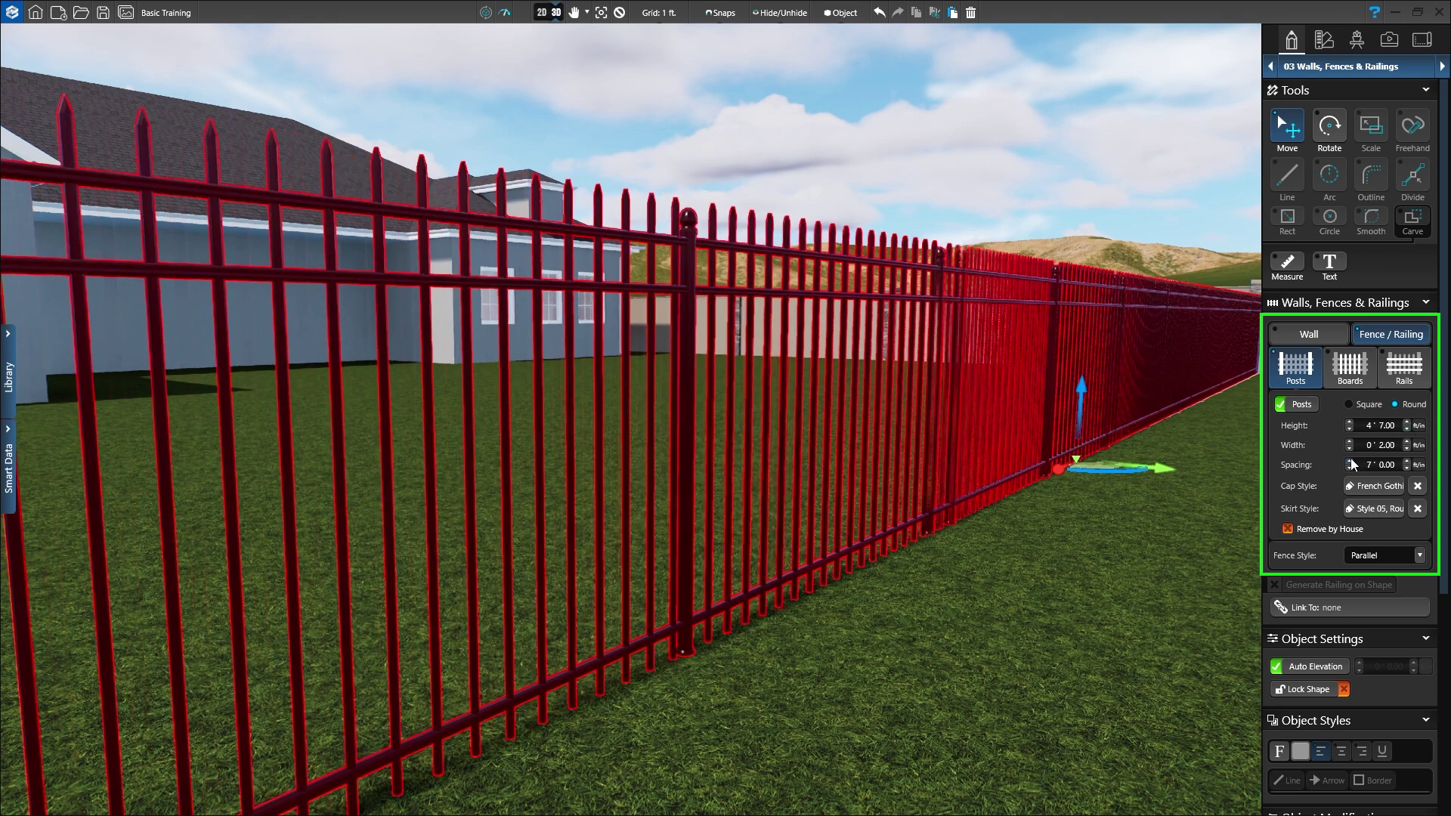
left_click(1407, 462)
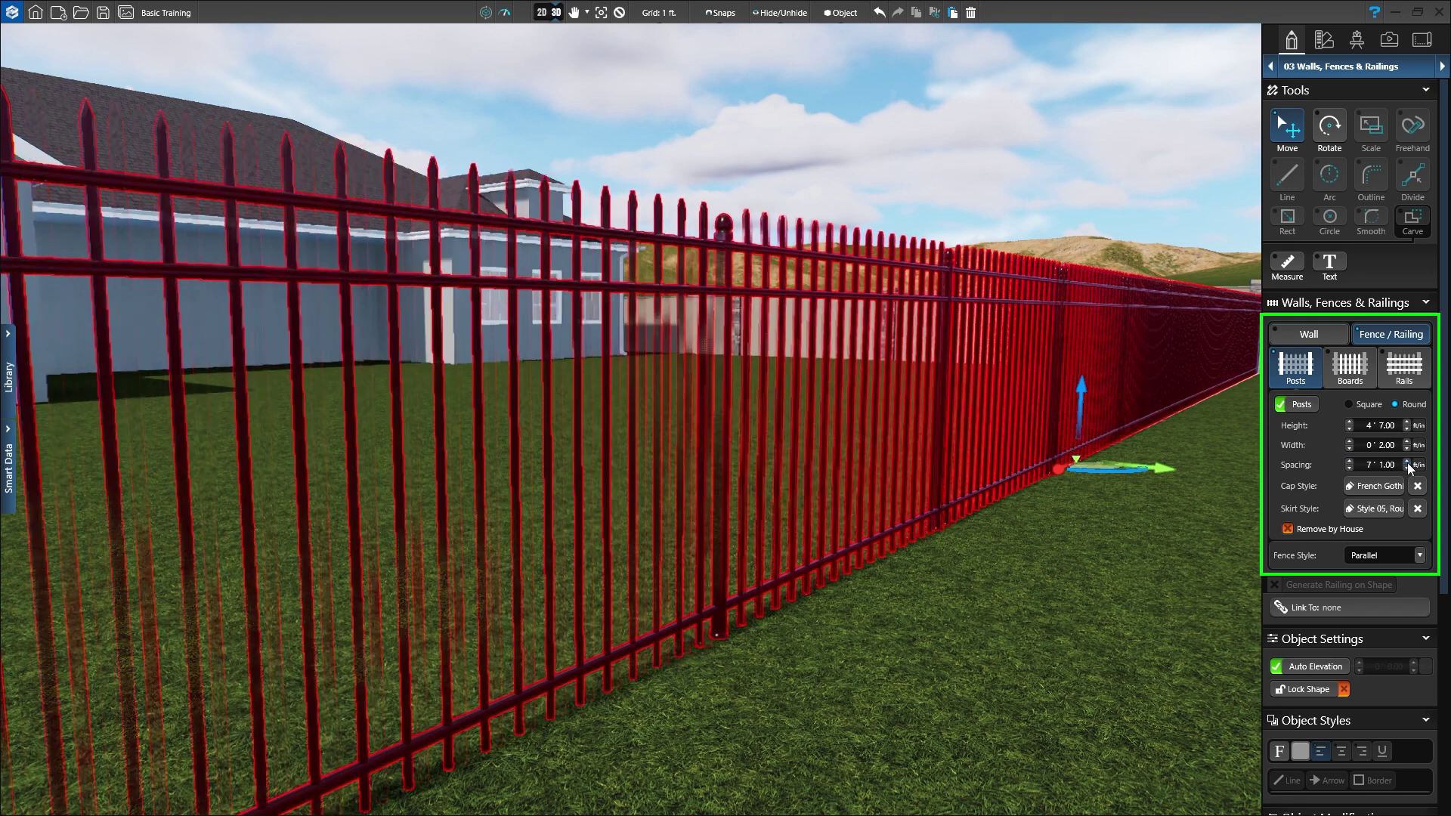
- Replace the French Gothic post caps with the Standard, Round cap
left_click(1374, 488)
scroll(300, 451, "down", 3)
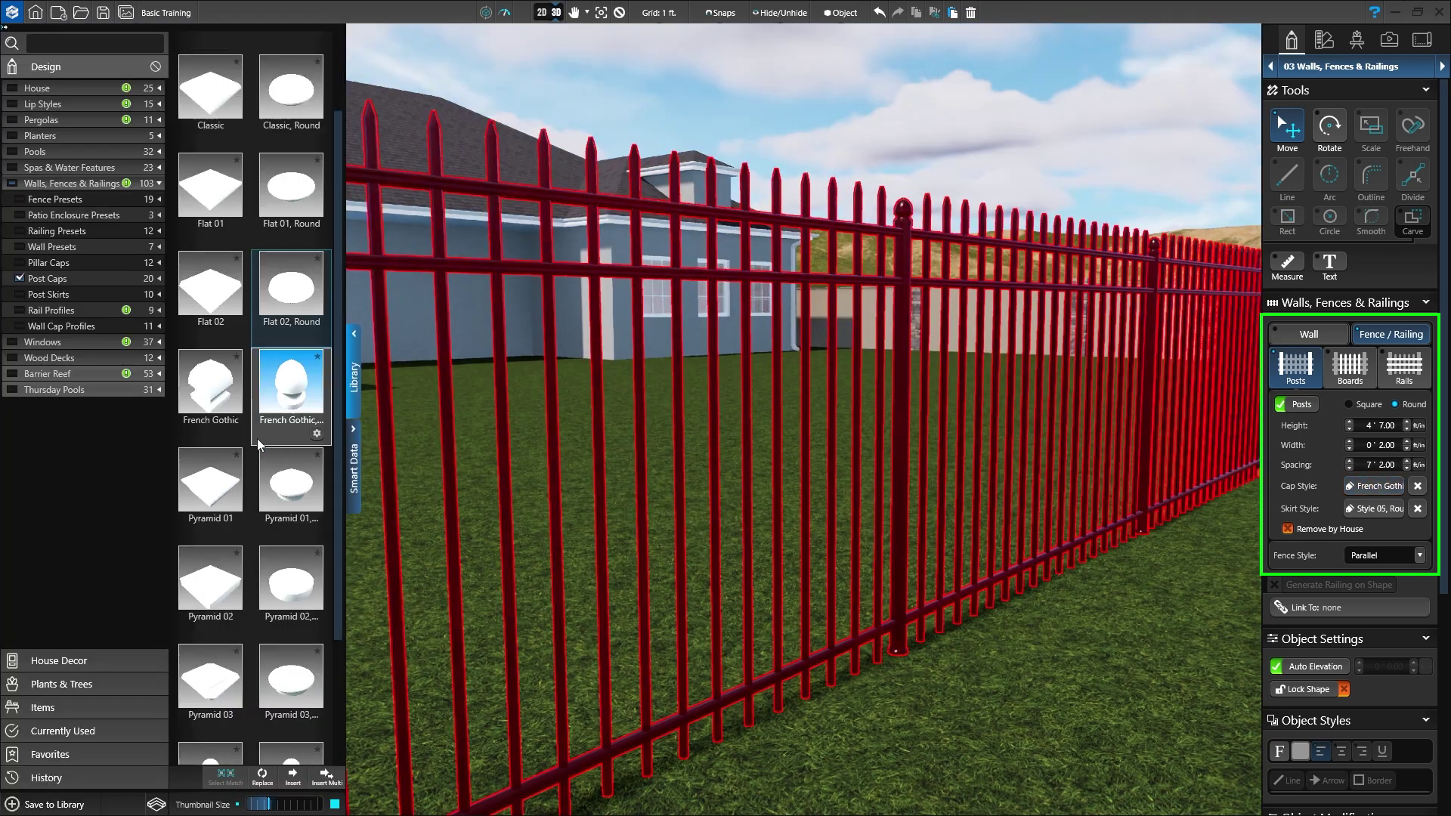
left_click(277, 693)
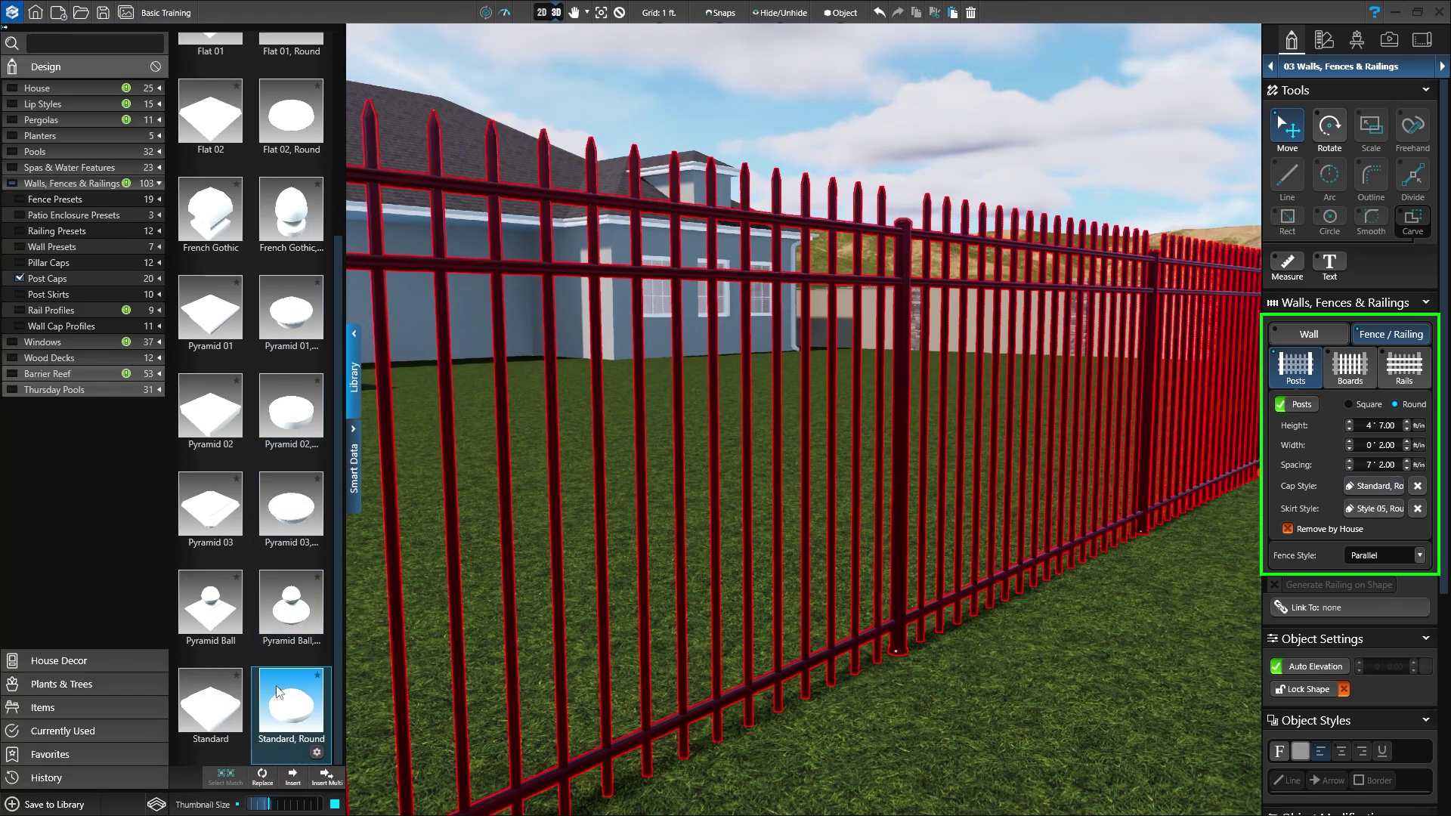
left_click(354, 375)
left_click(1345, 383)
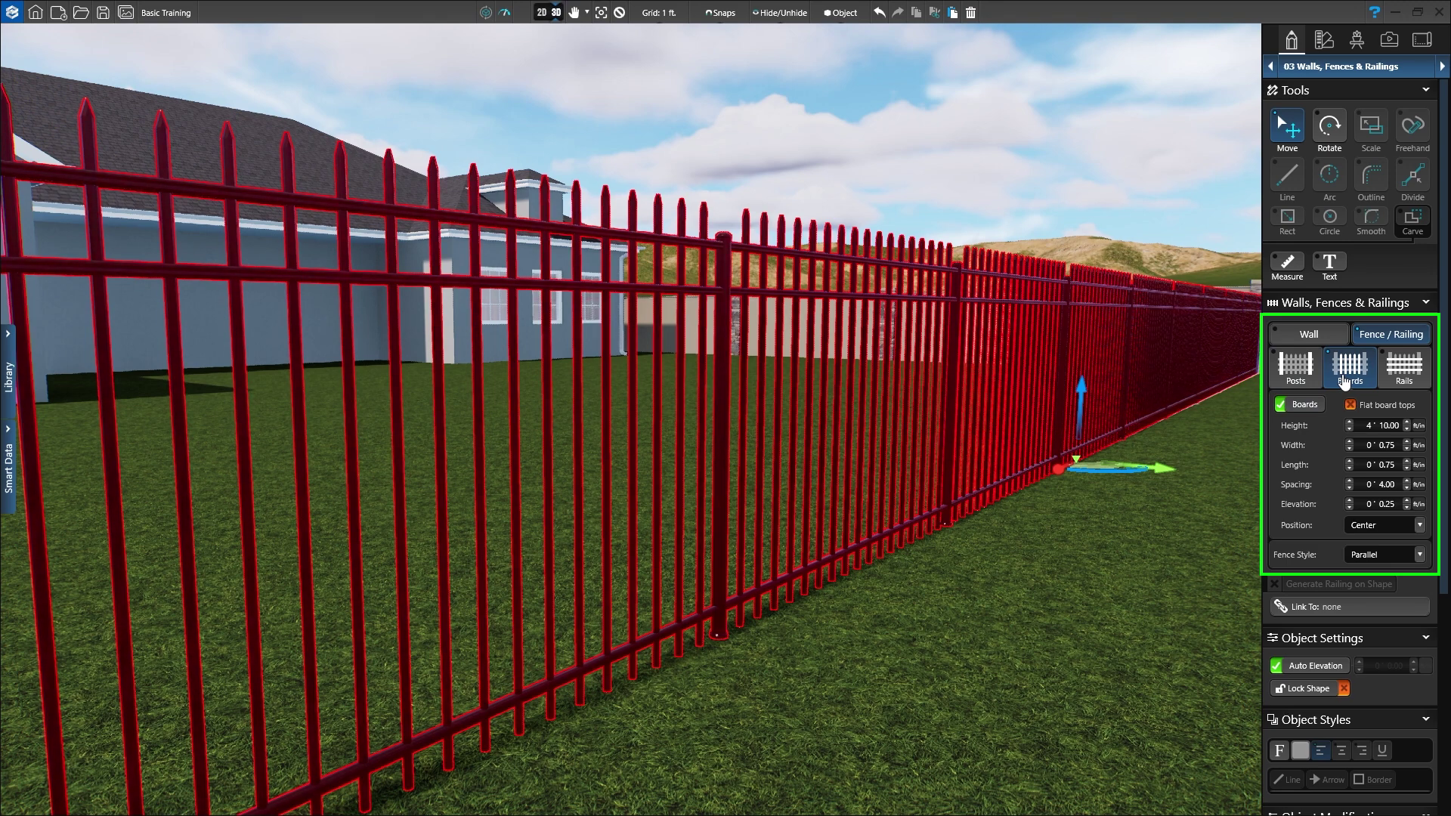
- Lower the pickets to 4' 6.00 and switch them to flat board tops
left_click(1406, 430)
left_click(1406, 430)
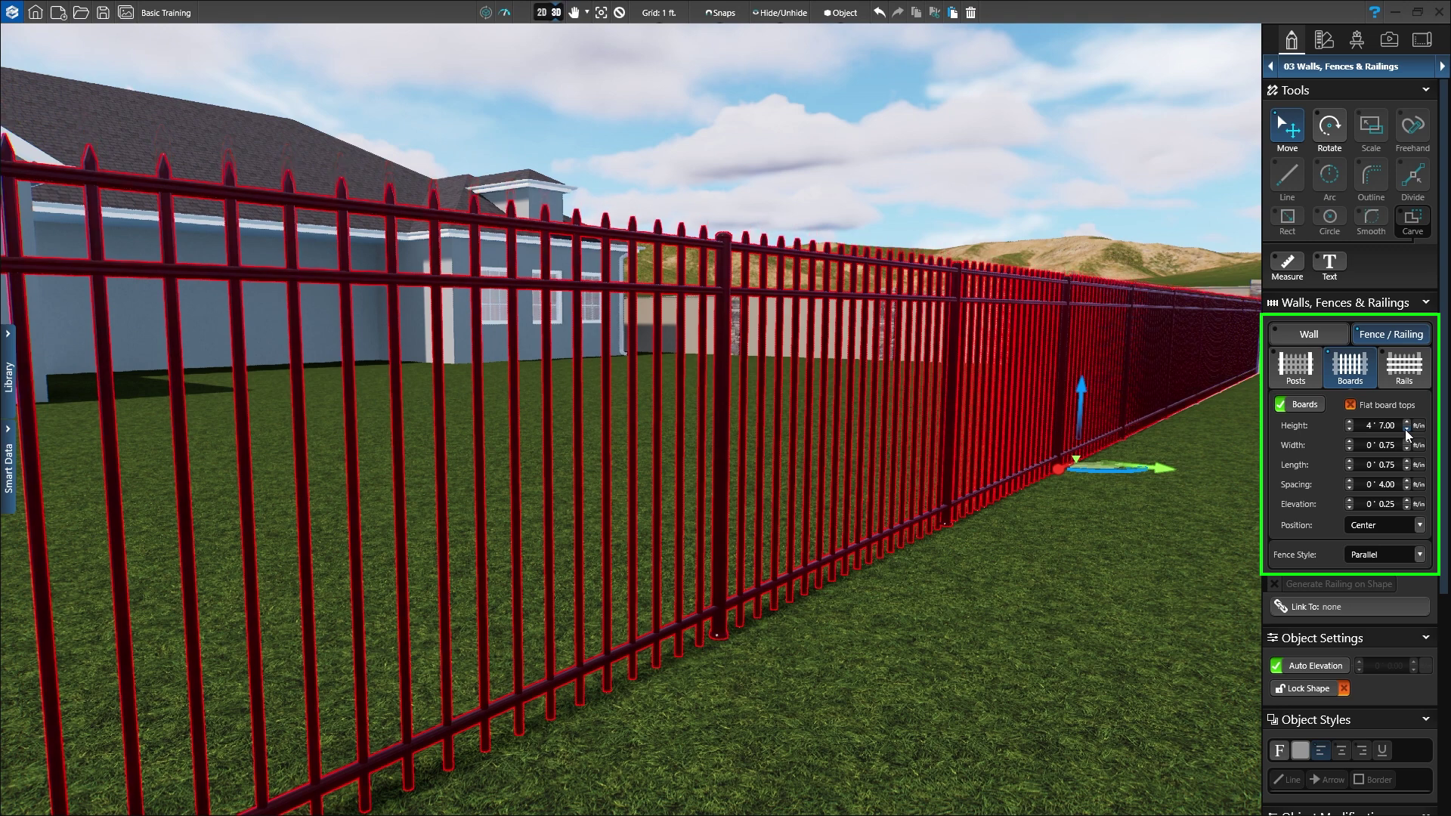
left_click(1406, 430)
left_click(1351, 405)
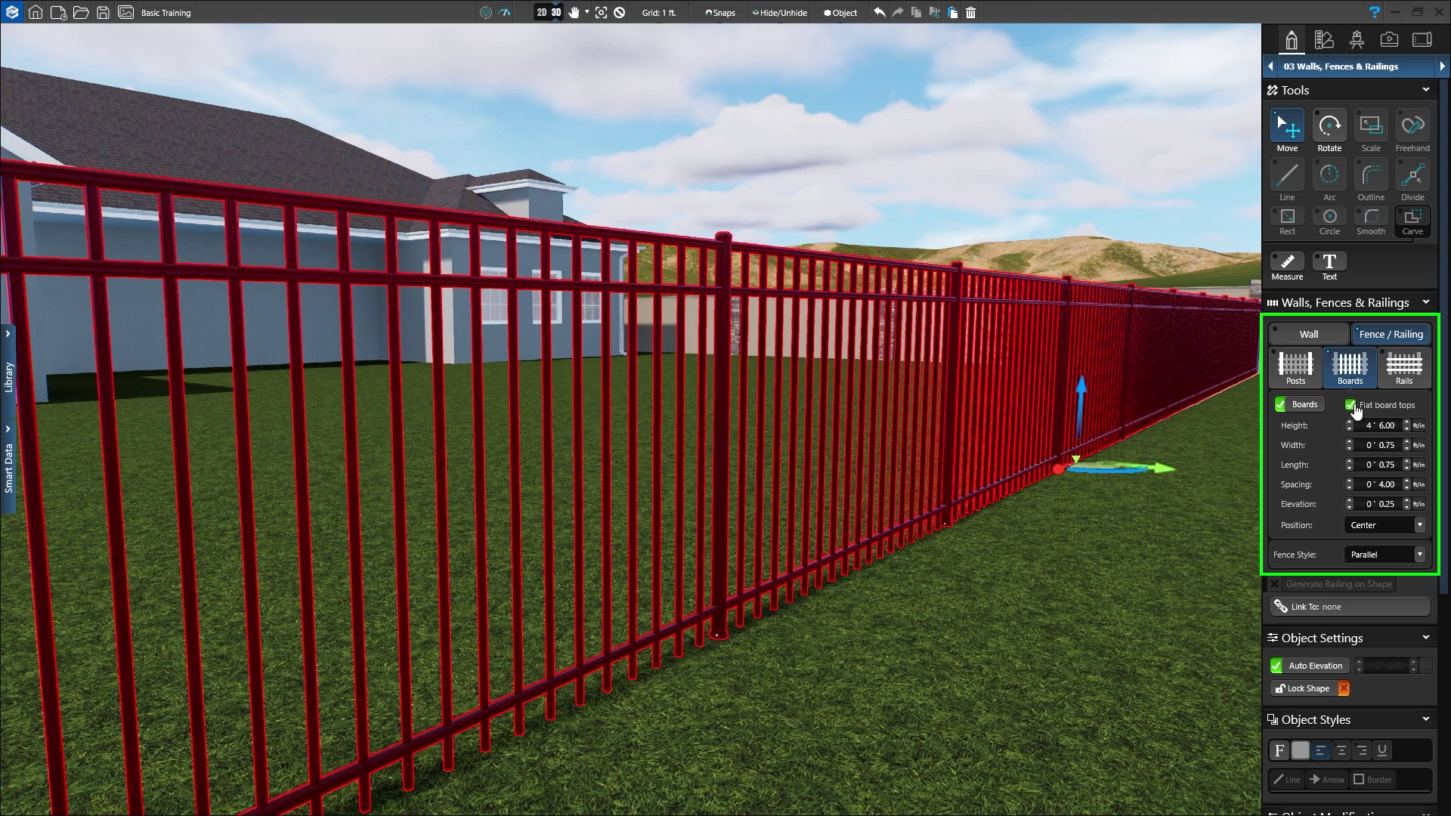
left_click(1404, 369)
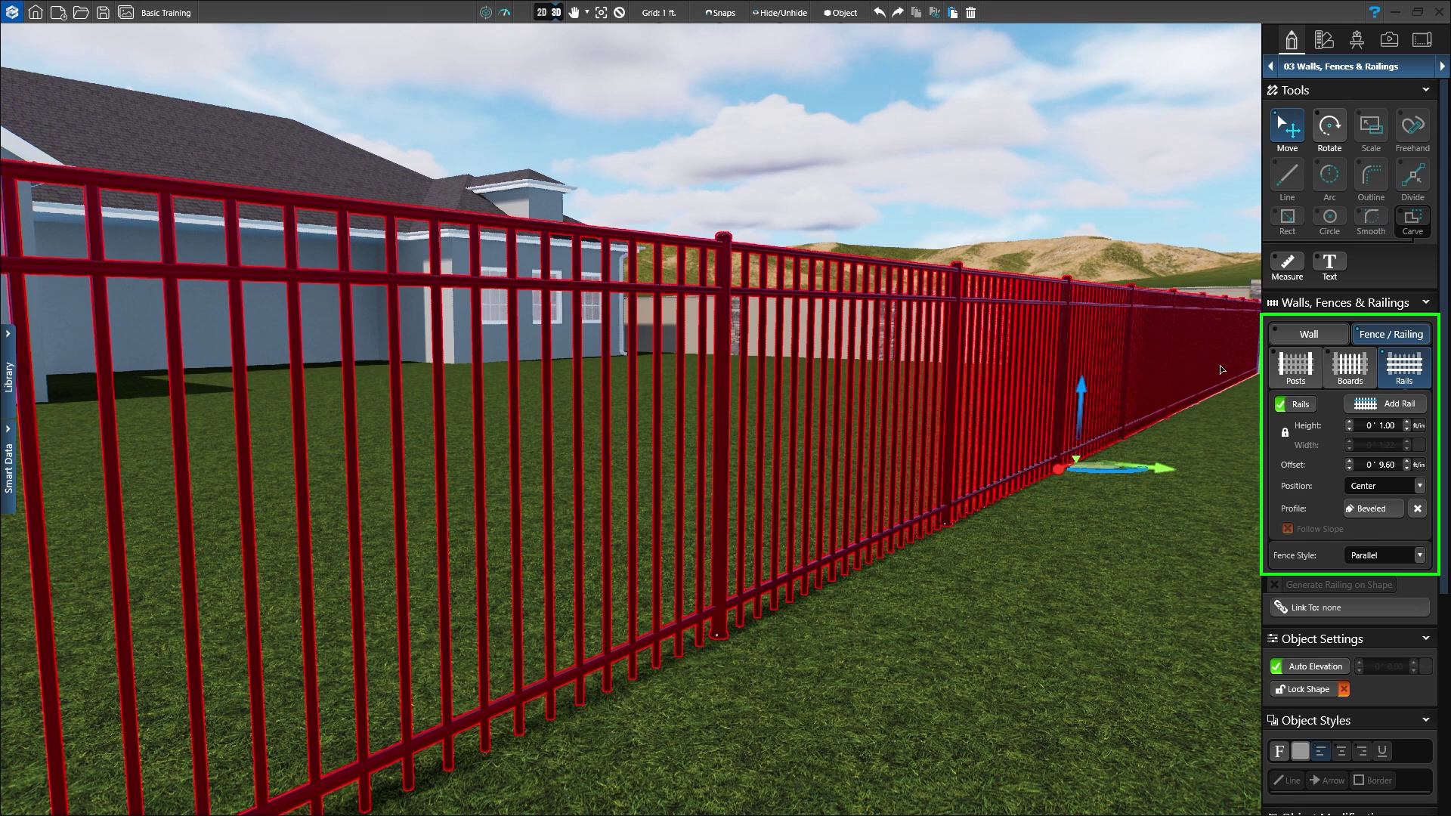
- Replace the top rail's beveled profile with the Rounded profile
left_click(876, 297)
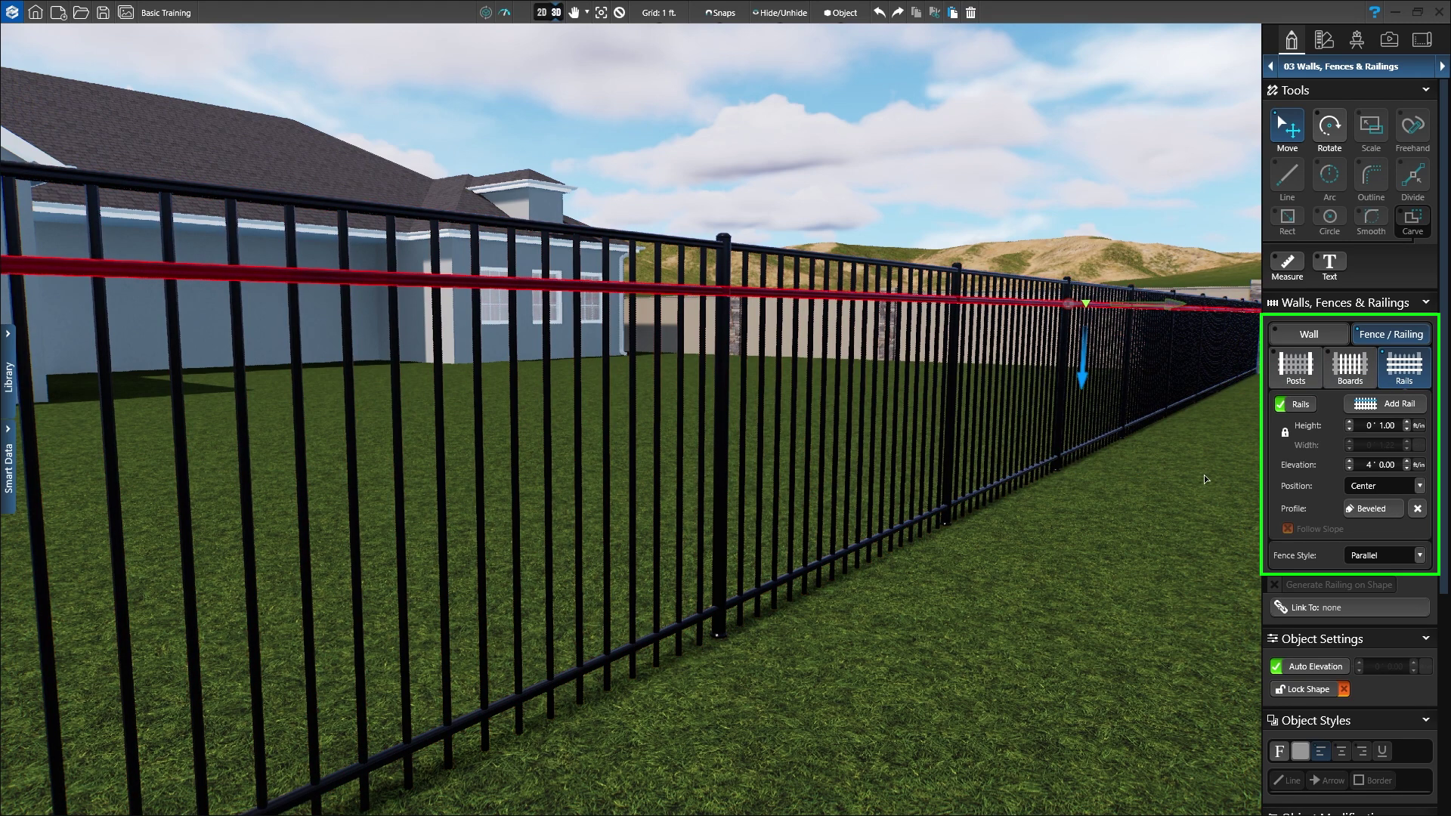
left_click(1419, 510)
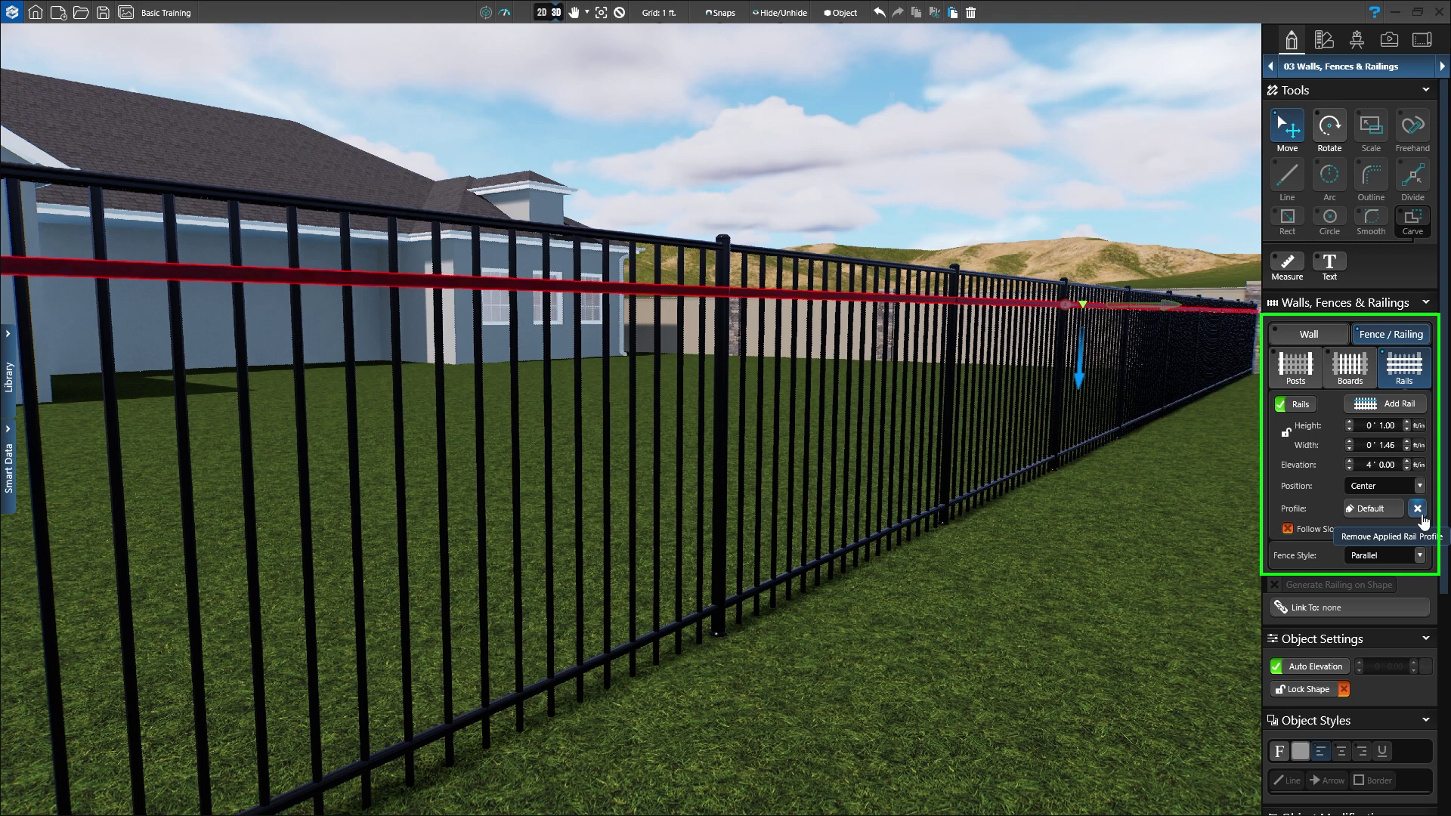
left_click(1378, 509)
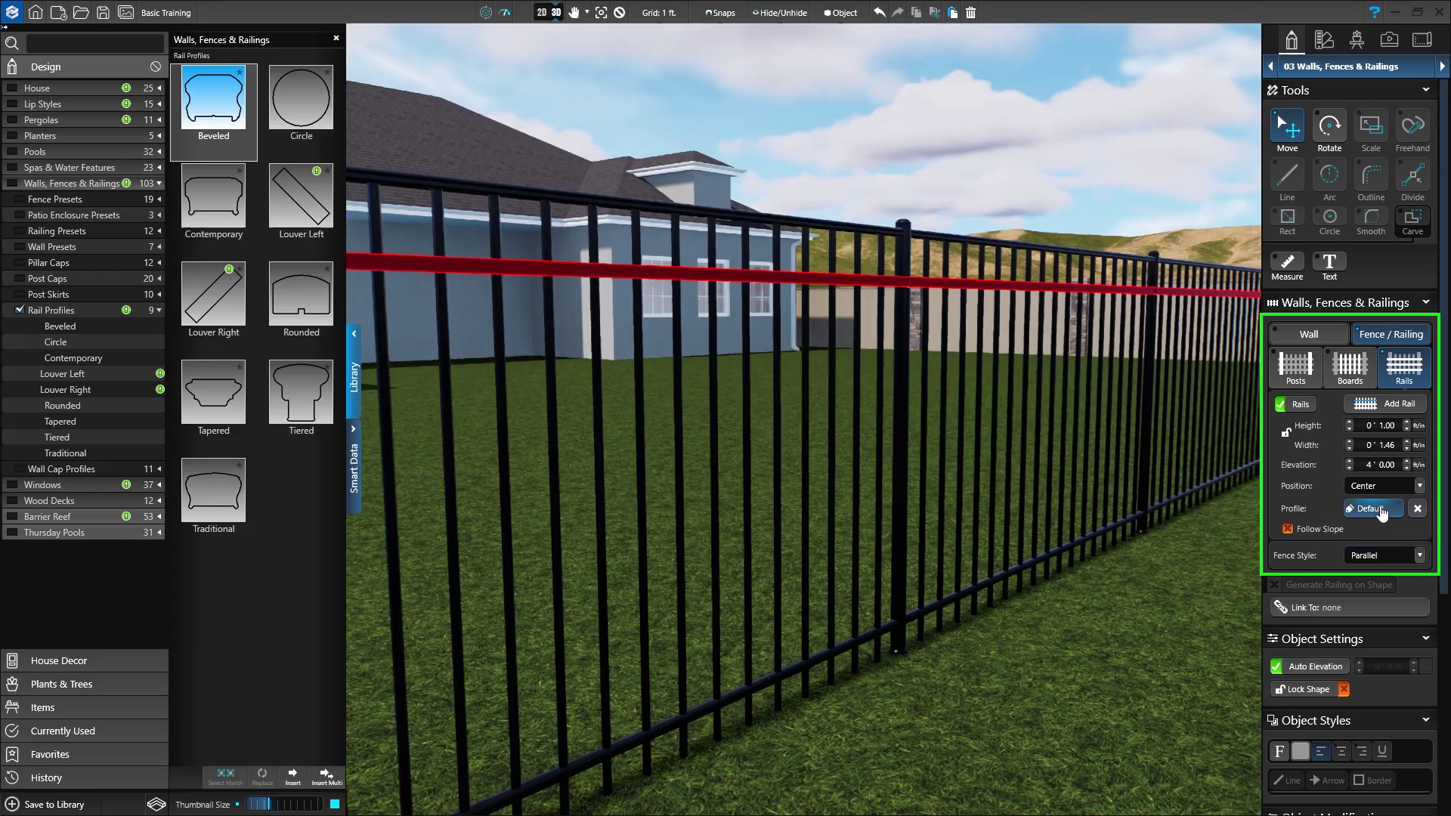
left_click(305, 298)
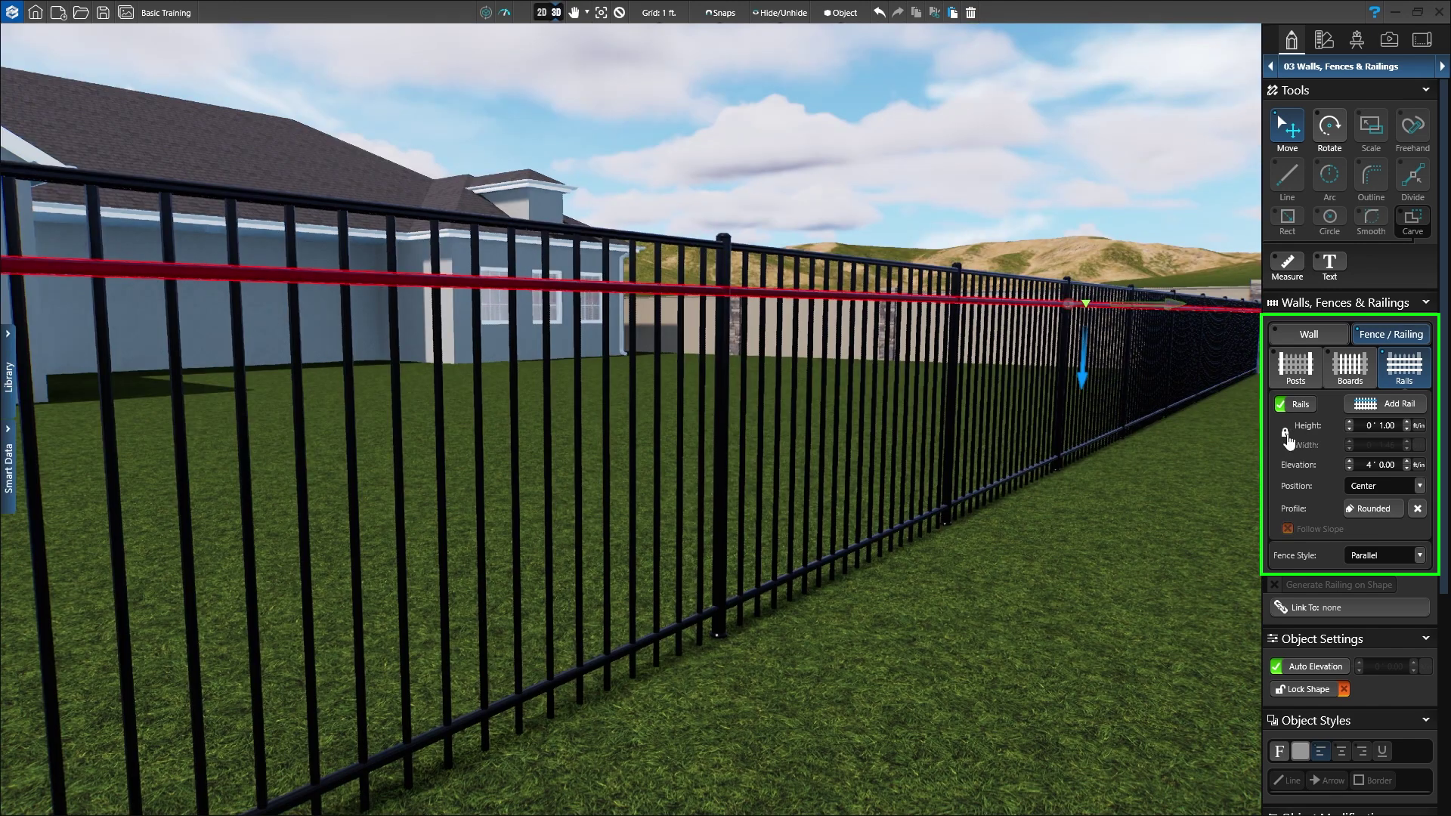
- Add a second rail and set its elevation to 0' 10.00
left_click(1400, 411)
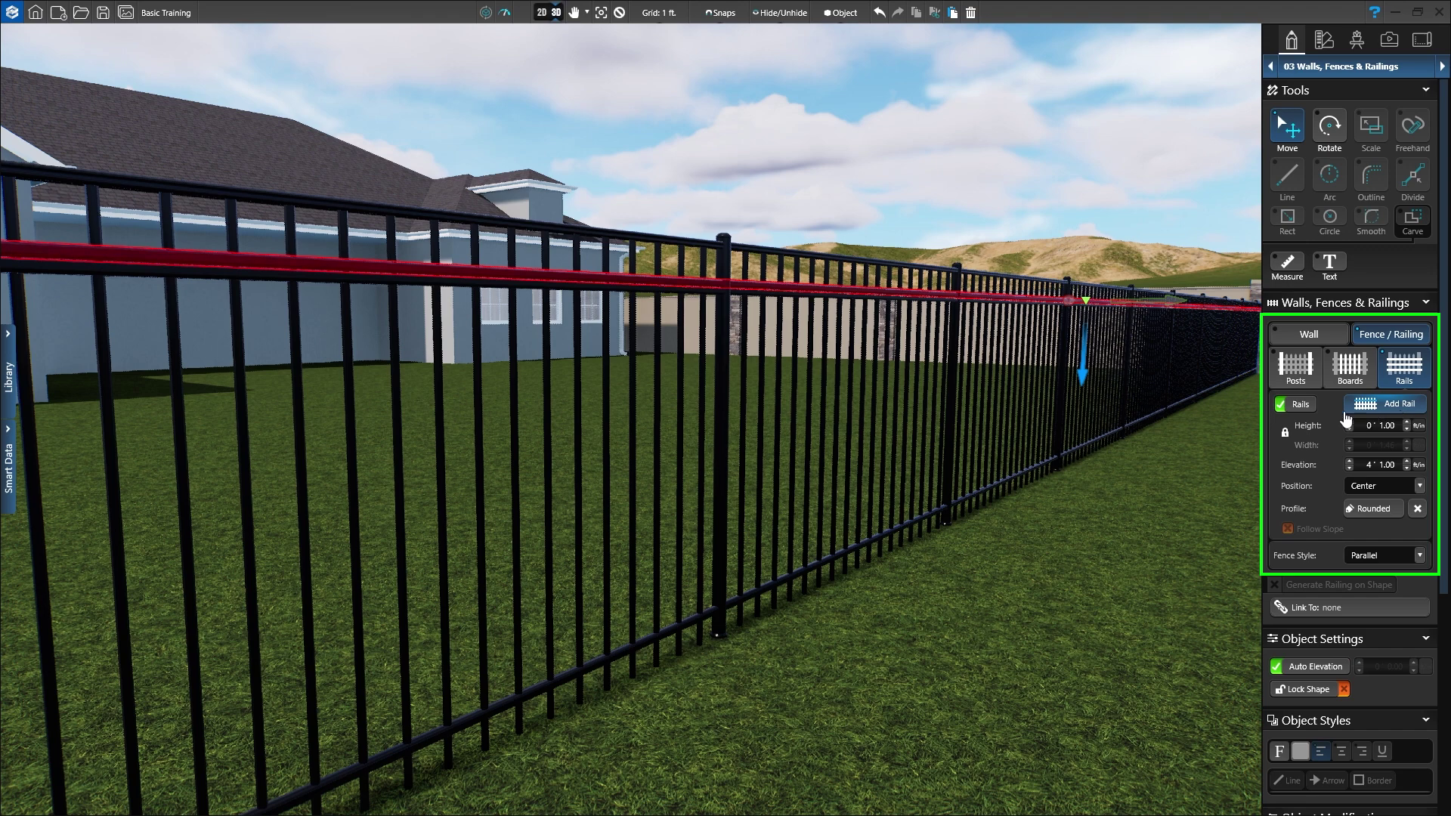
left_click_drag(1083, 363, 1081, 431)
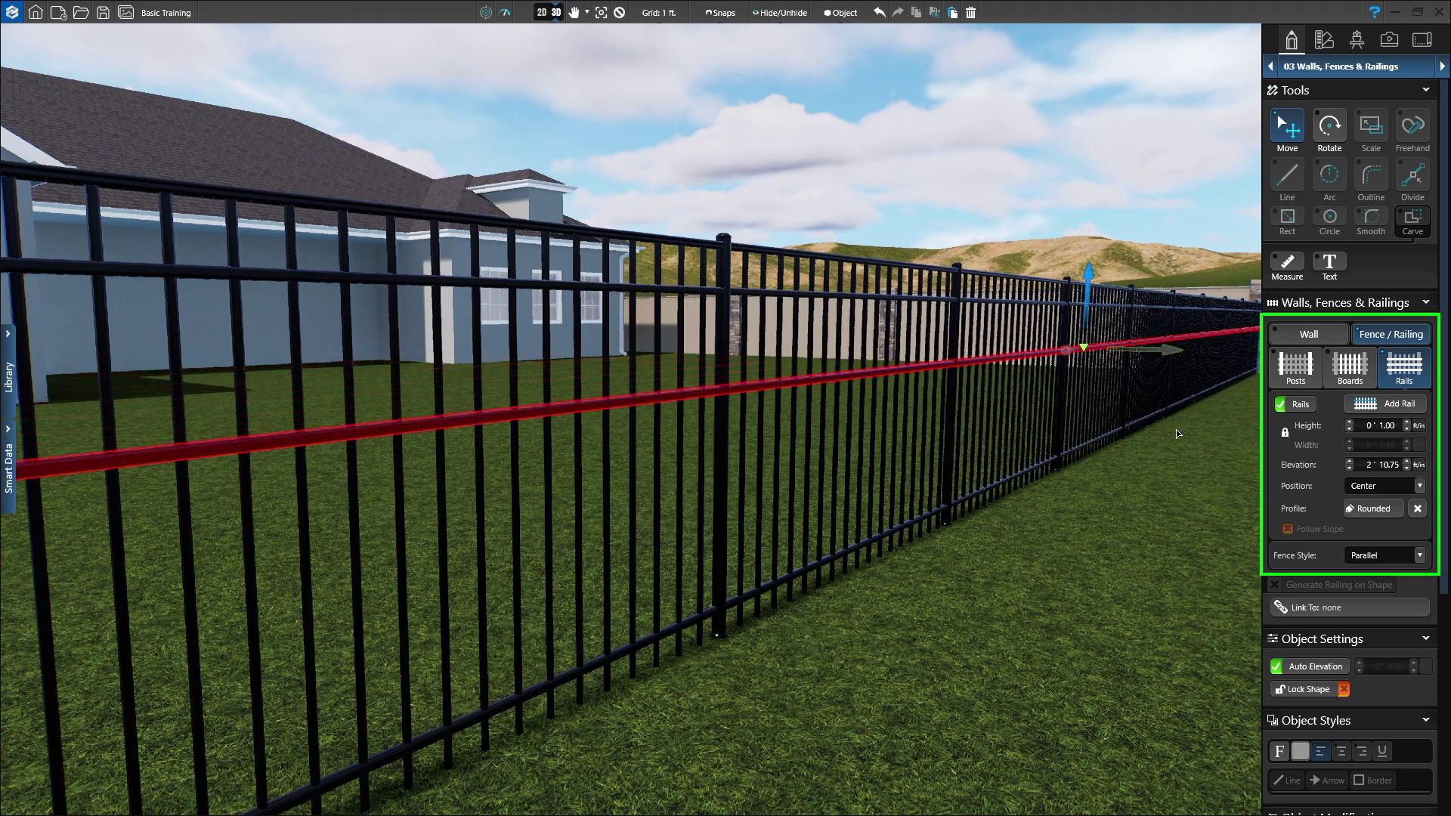
double_click(1364, 465)
type("0")
key("Tab")
type("10")
key("Return")
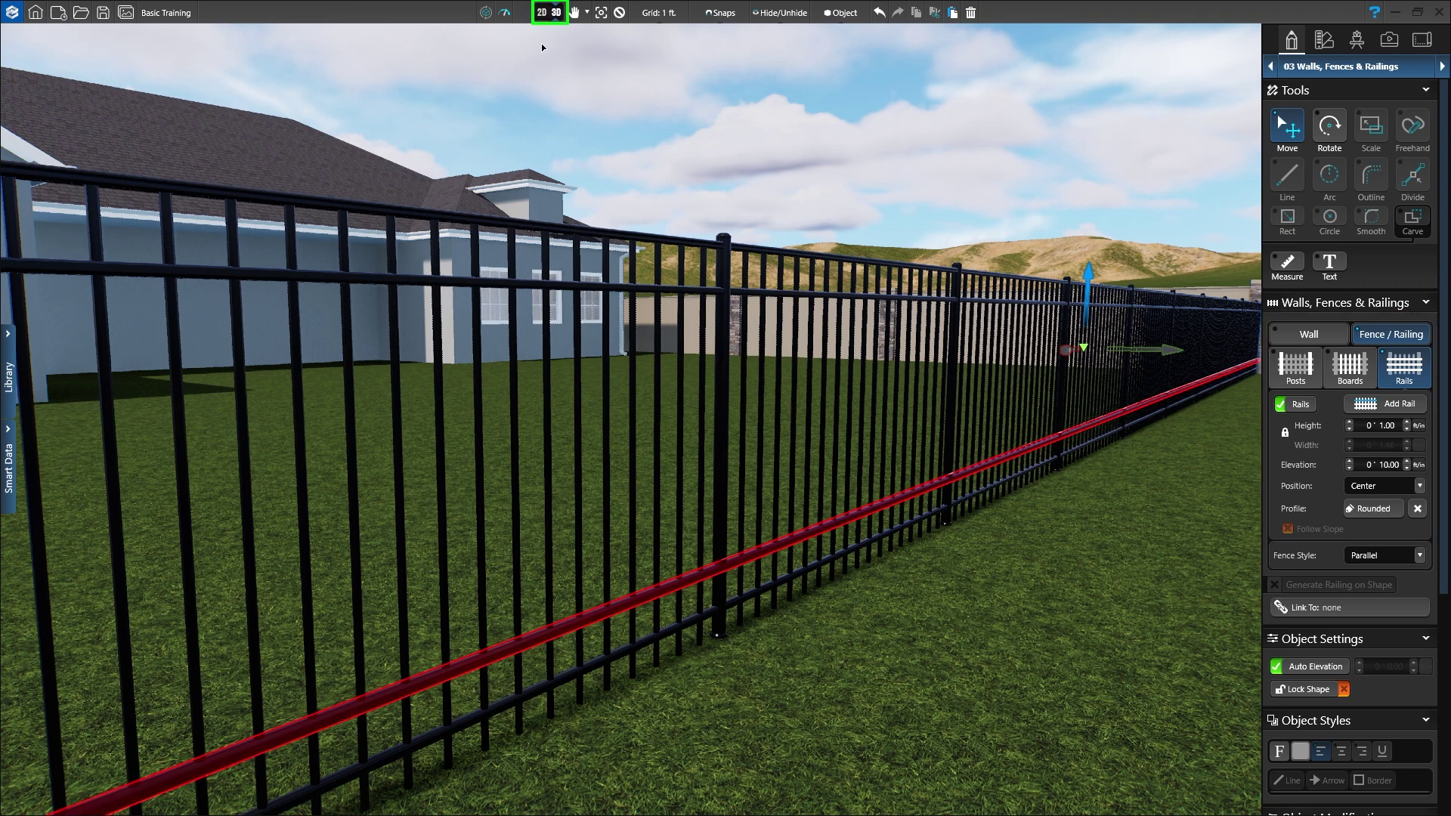
- From 2D view, save the fence under Walls, Fences & Railings > Fence Presets as 'Iron, Flat Top'
left_click(543, 14)
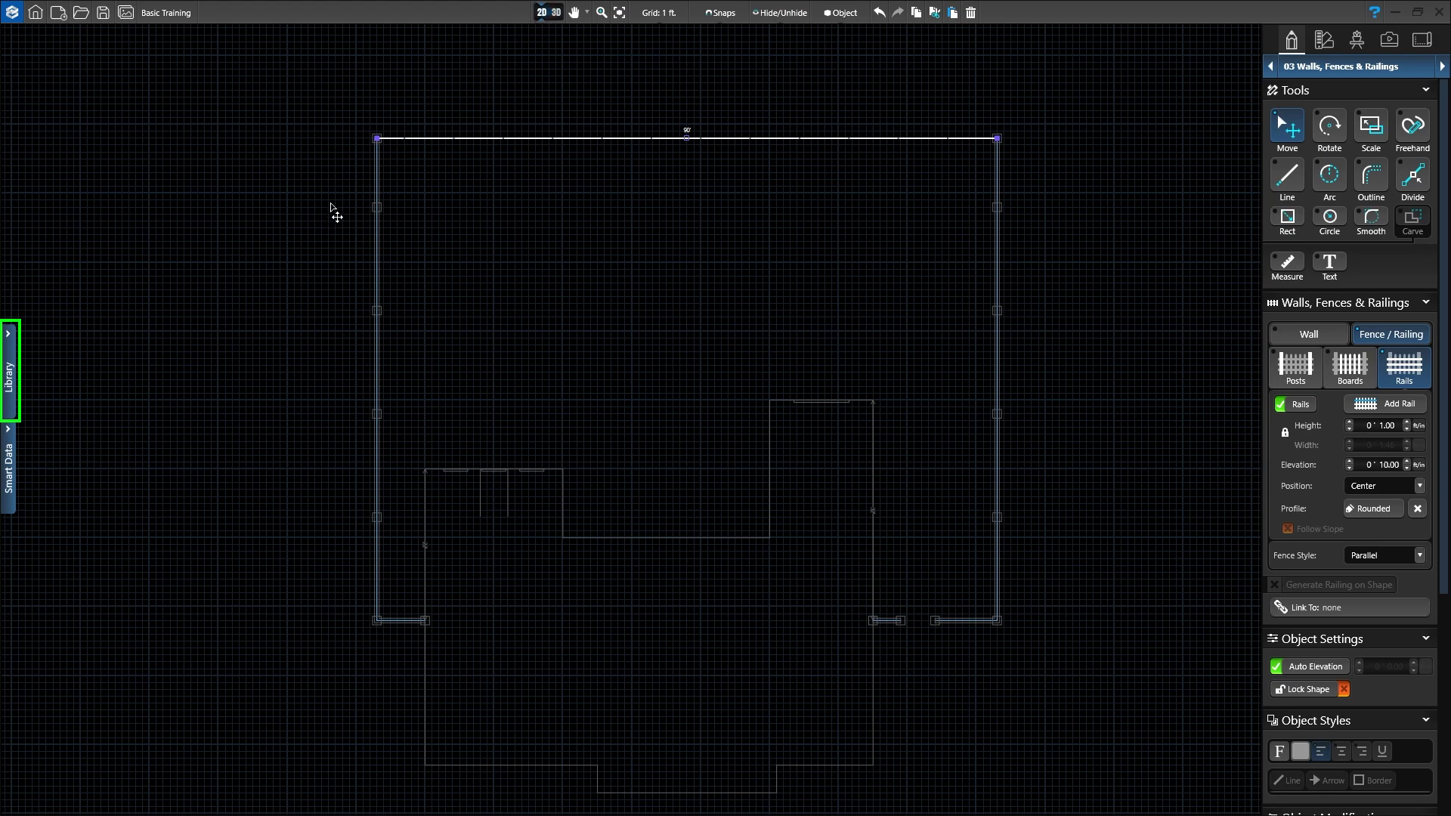
left_click(9, 360)
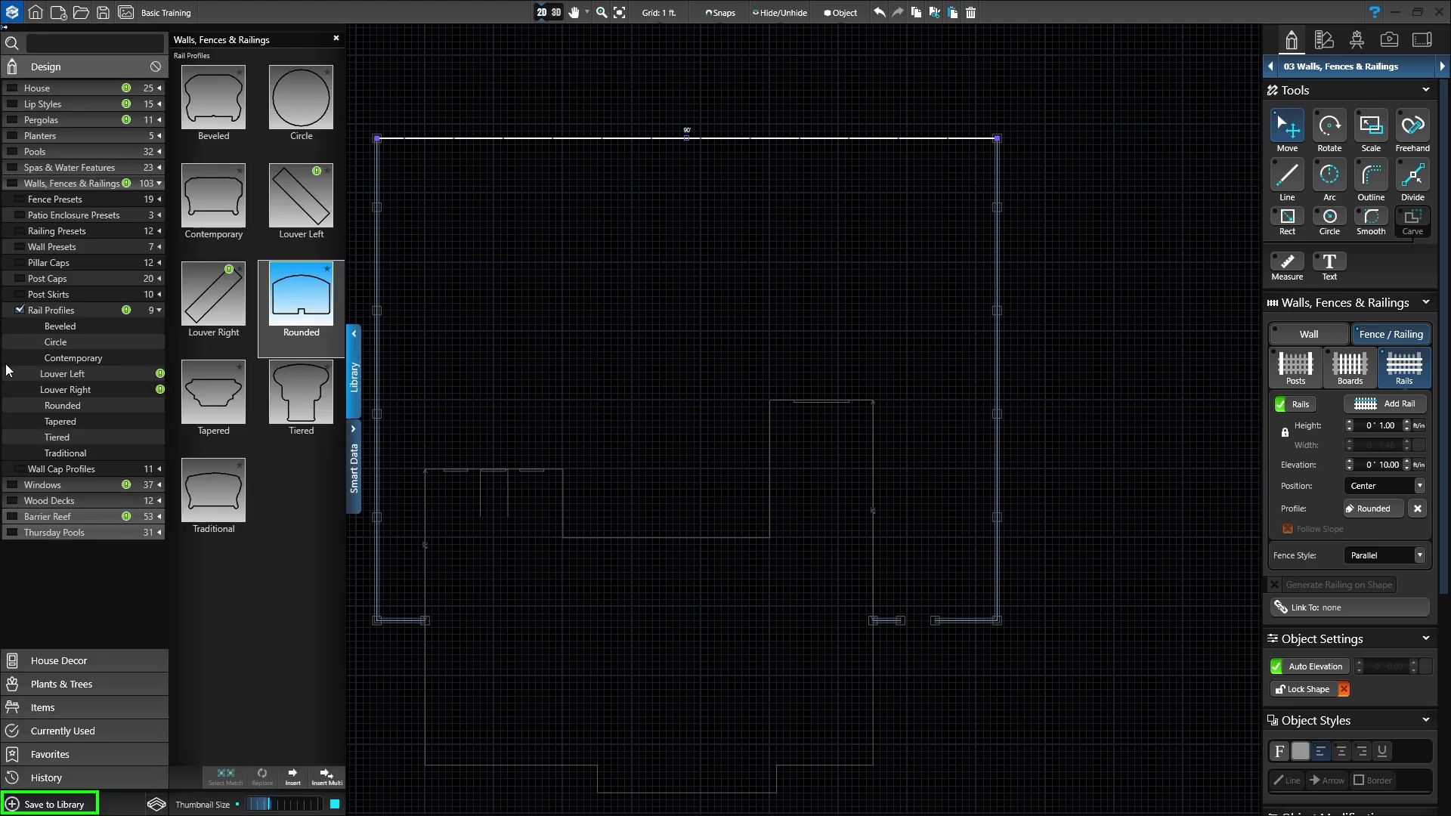
left_click(40, 808)
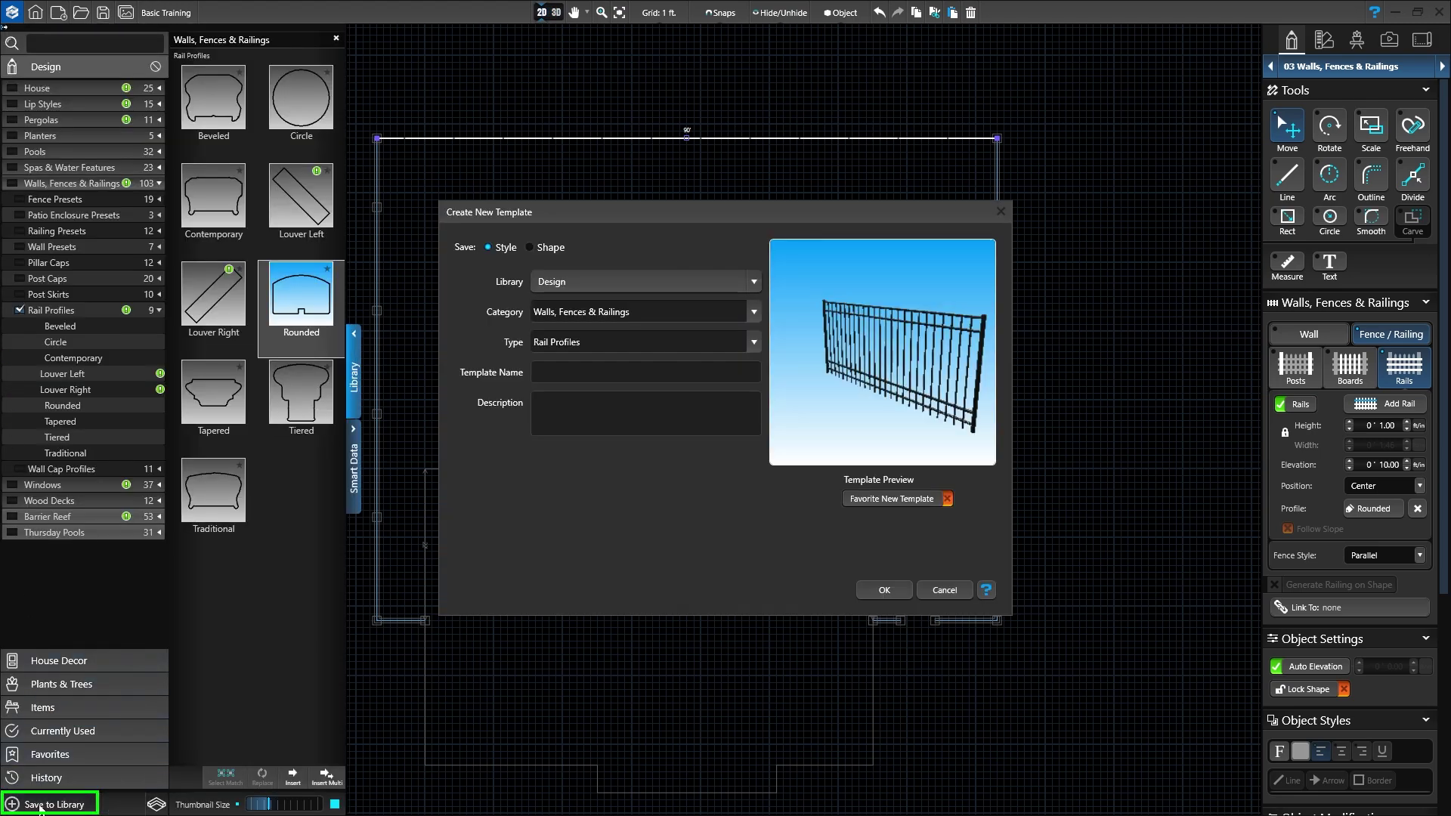
left_click(755, 313)
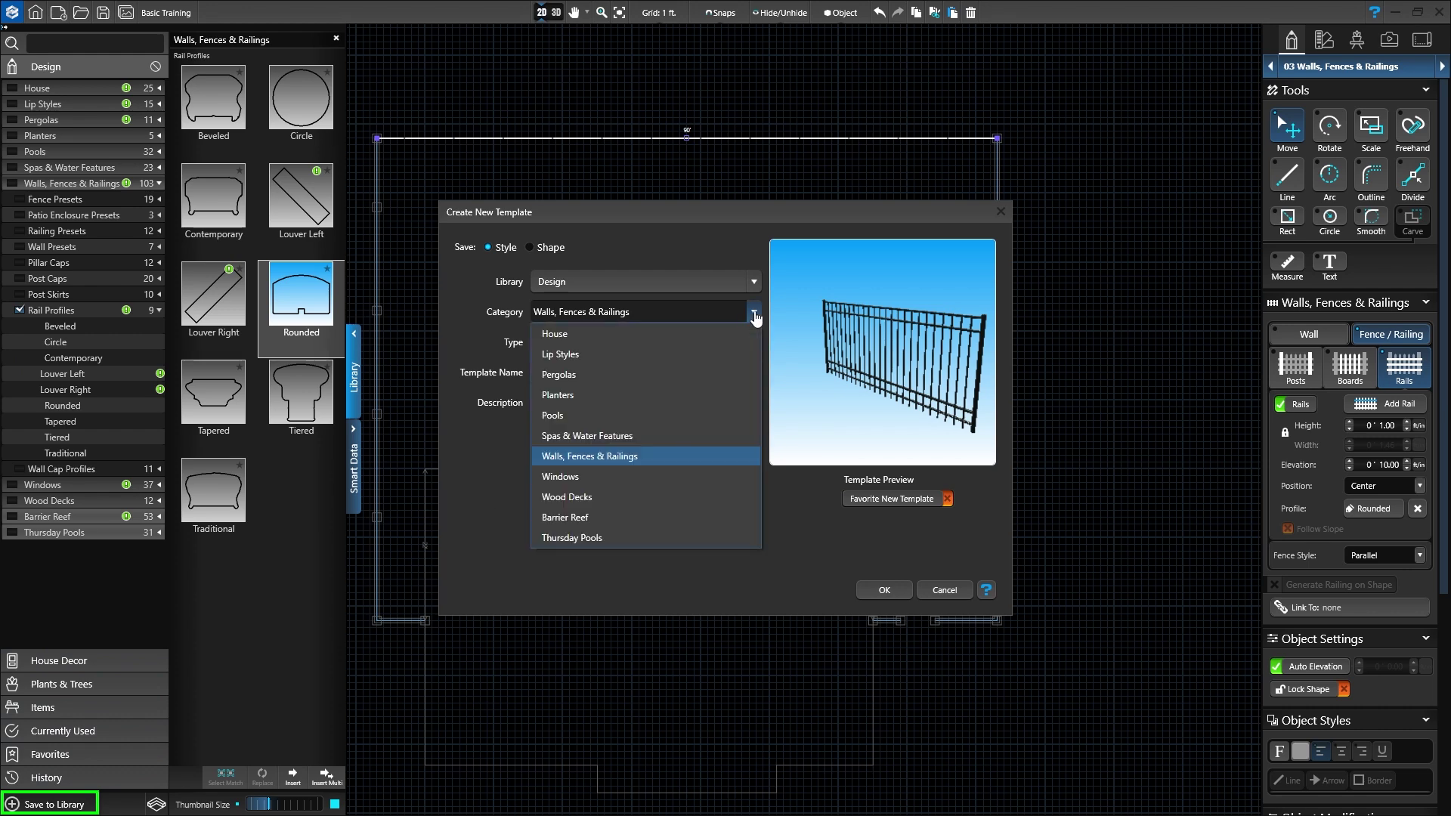
left_click(753, 315)
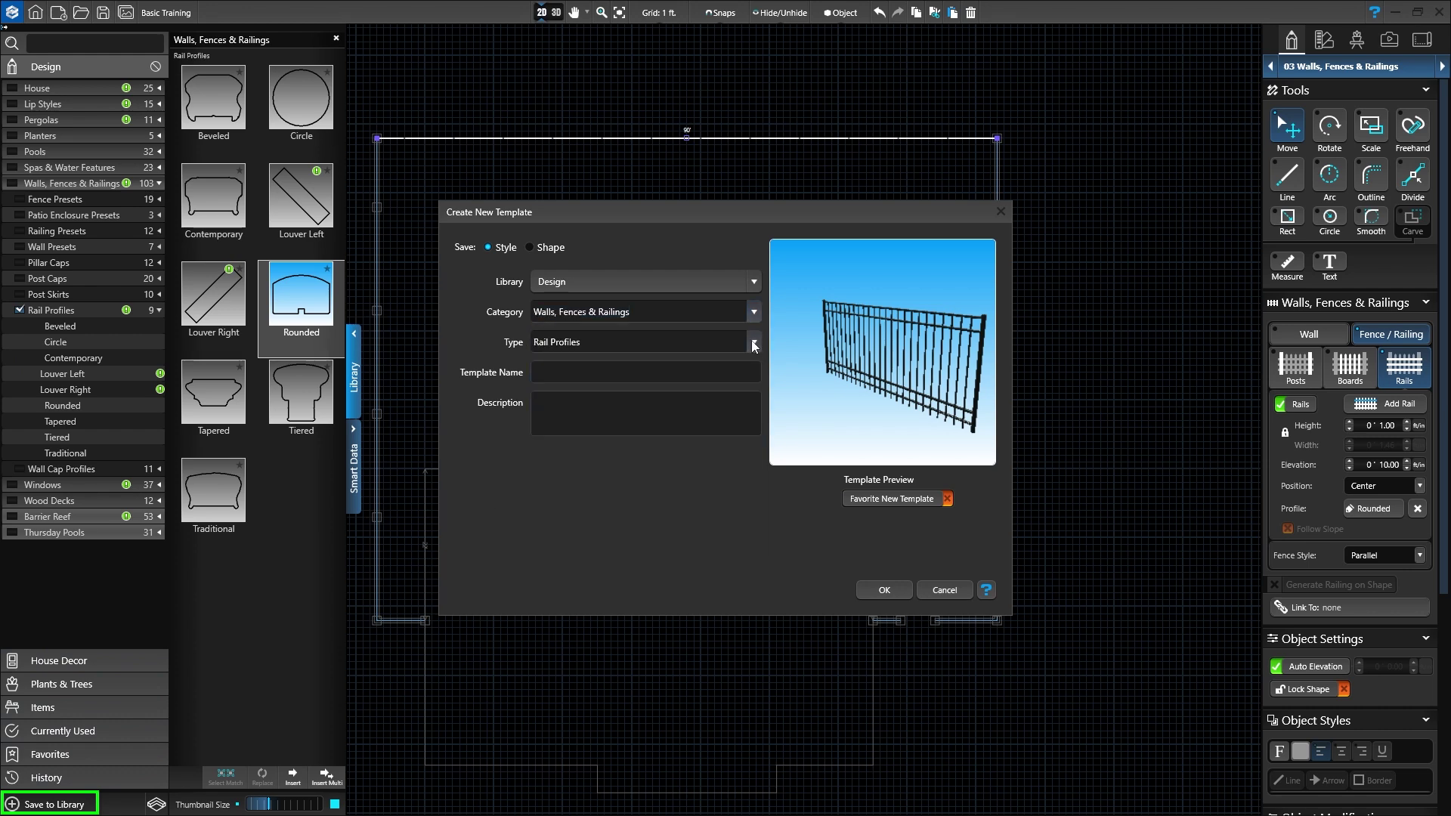
left_click(755, 345)
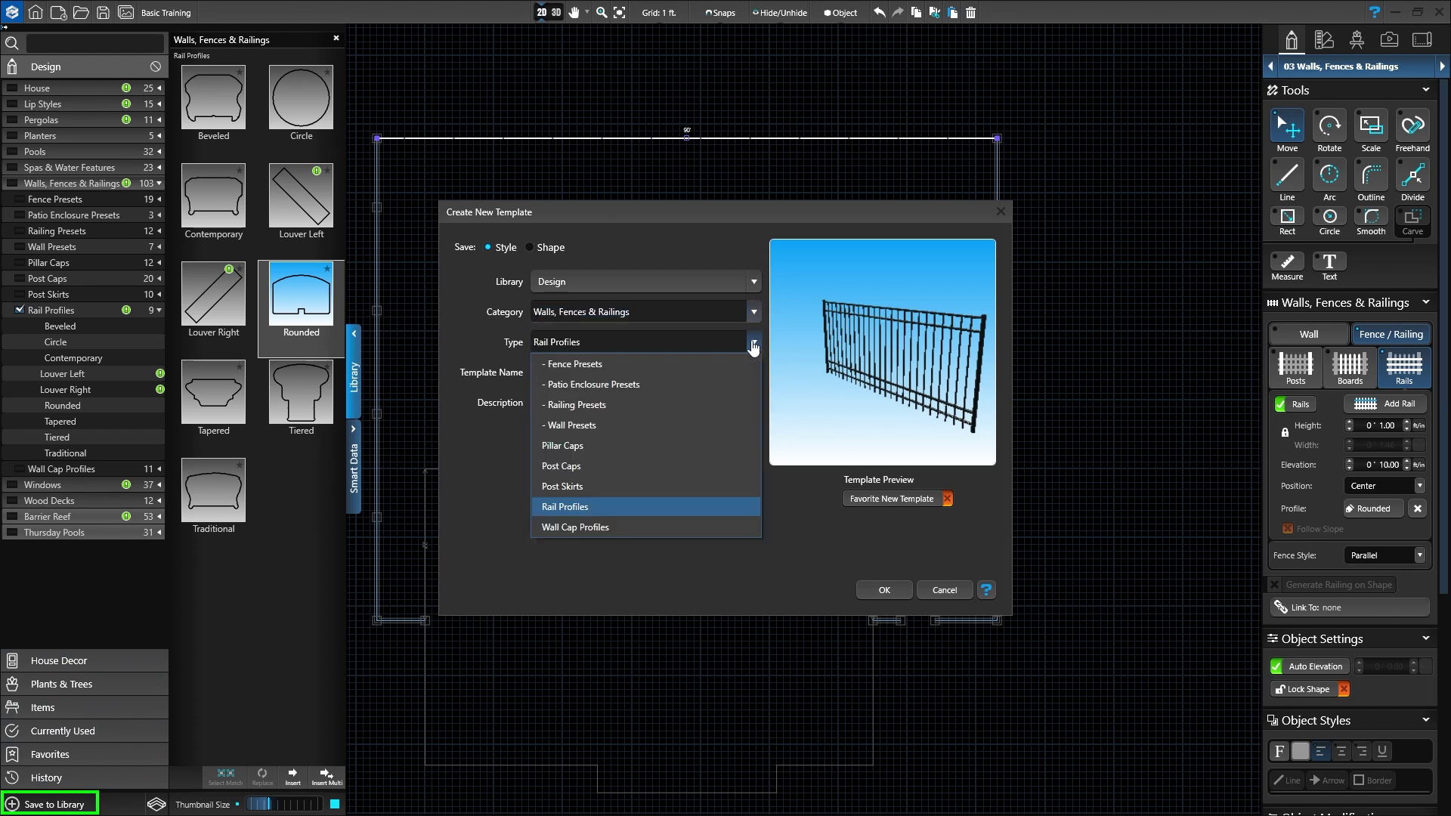
left_click(713, 361)
left_click(661, 371)
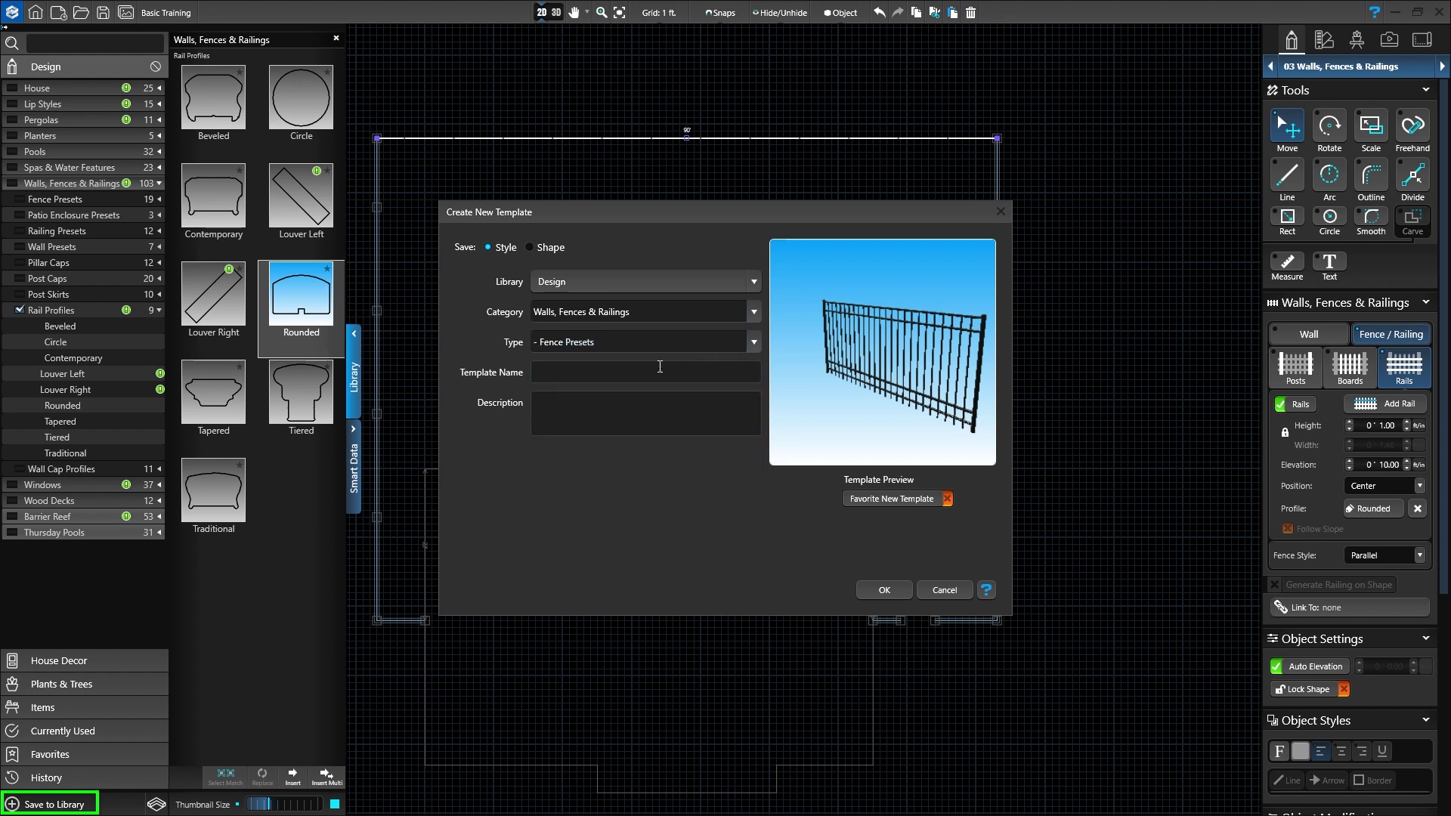
type("Iron, Flat Top")
left_click(870, 588)
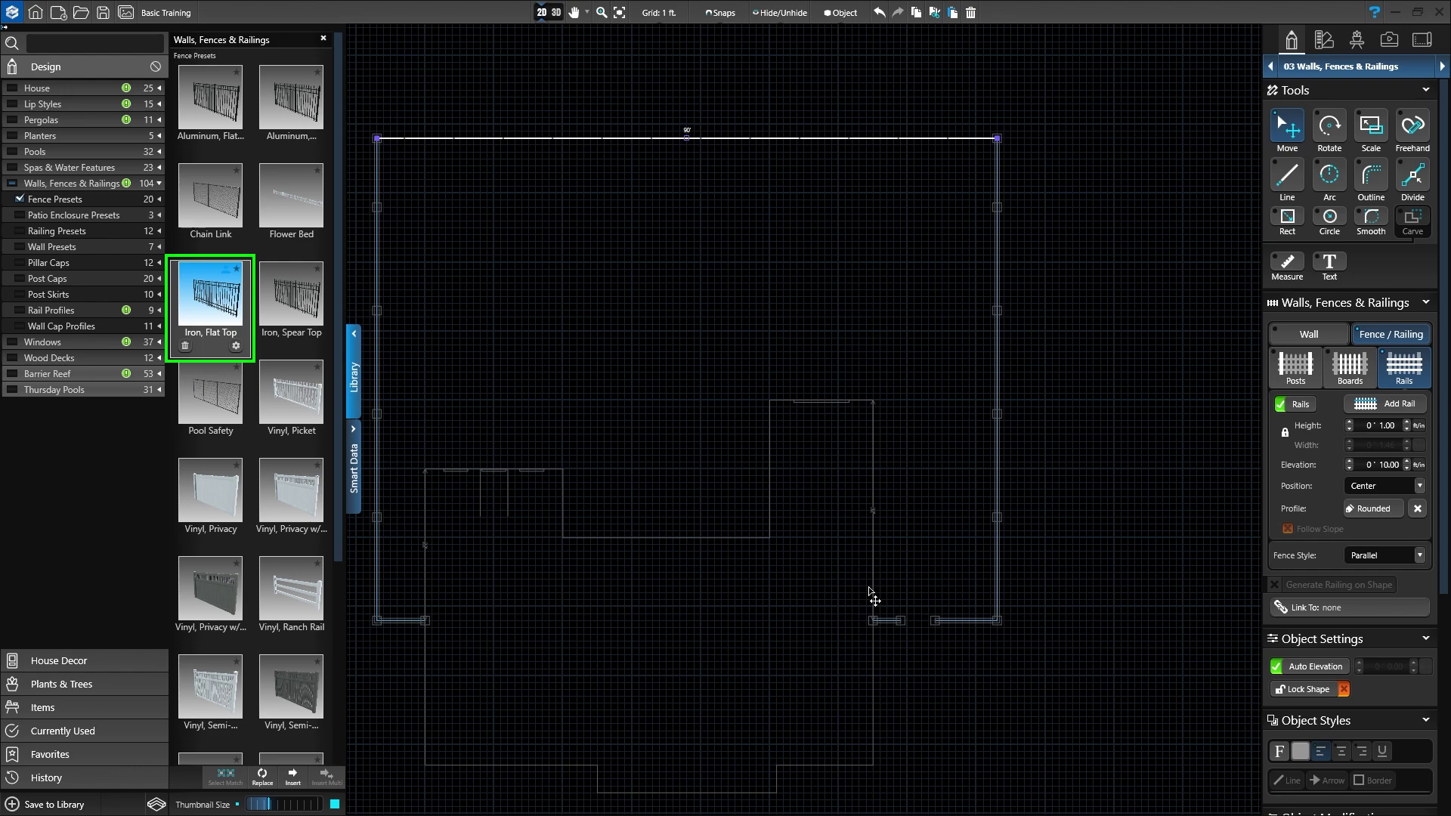
- Collapse the Library panel to reveal the full 2D yard plan
left_click(356, 372)
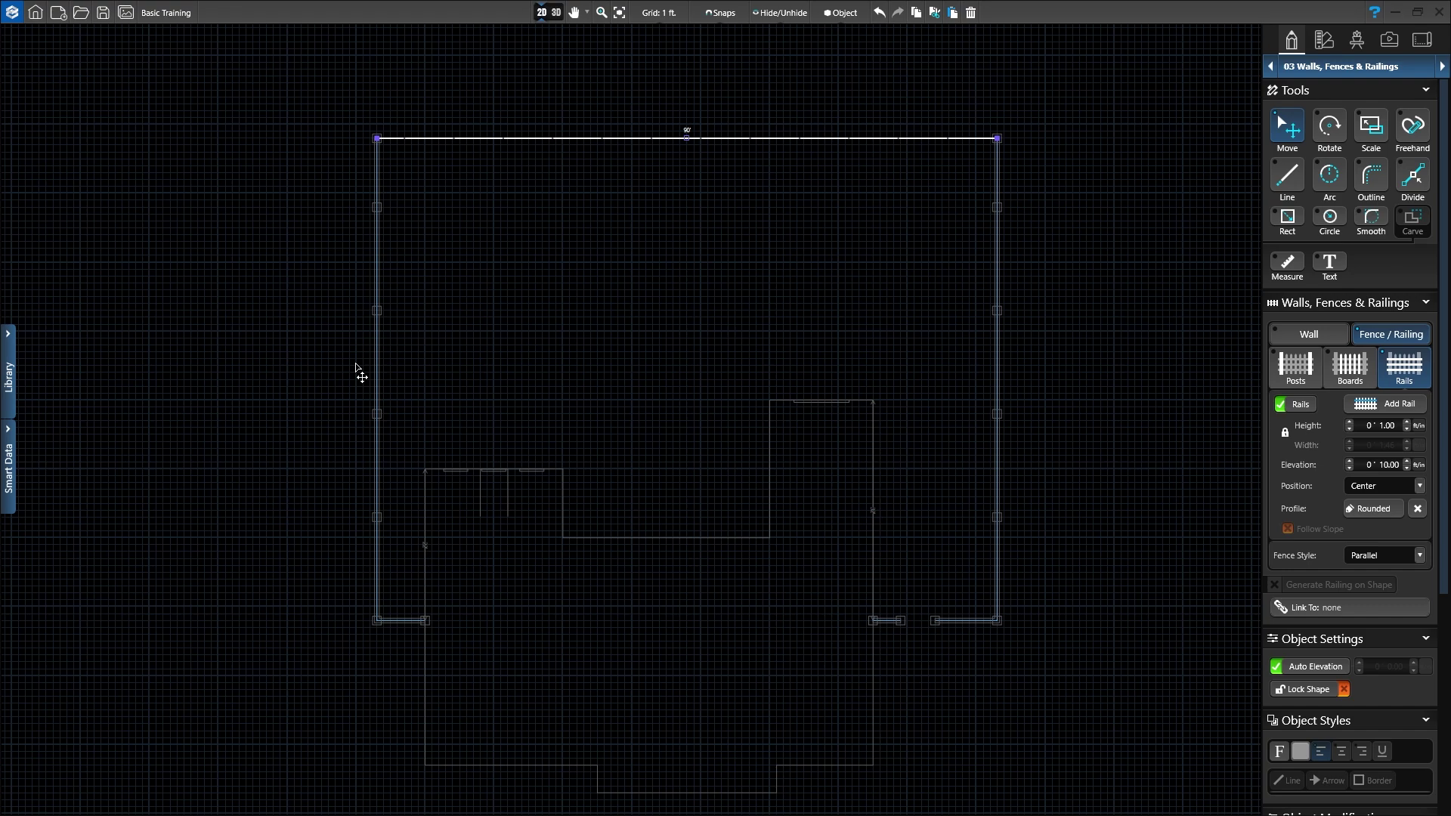